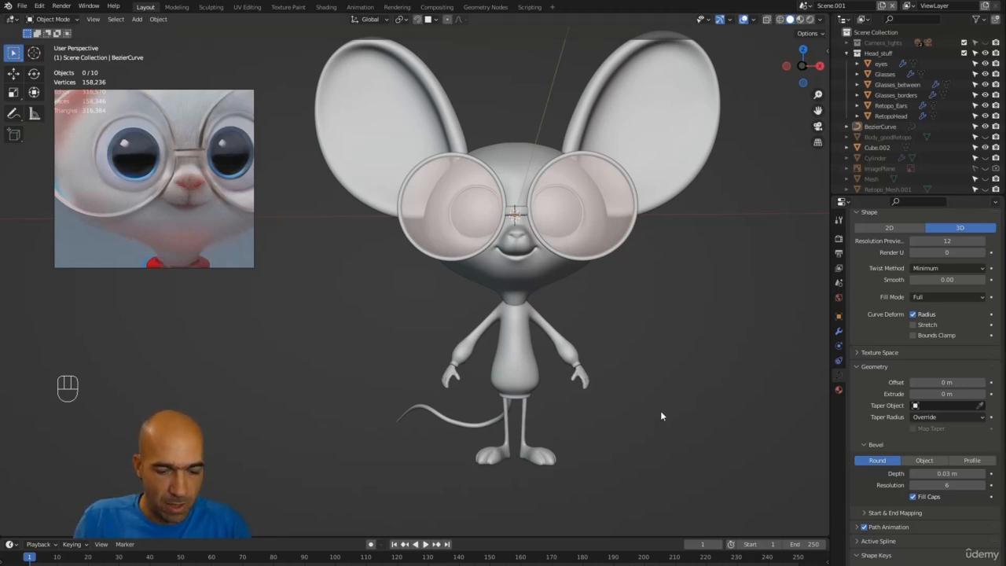
key(n)
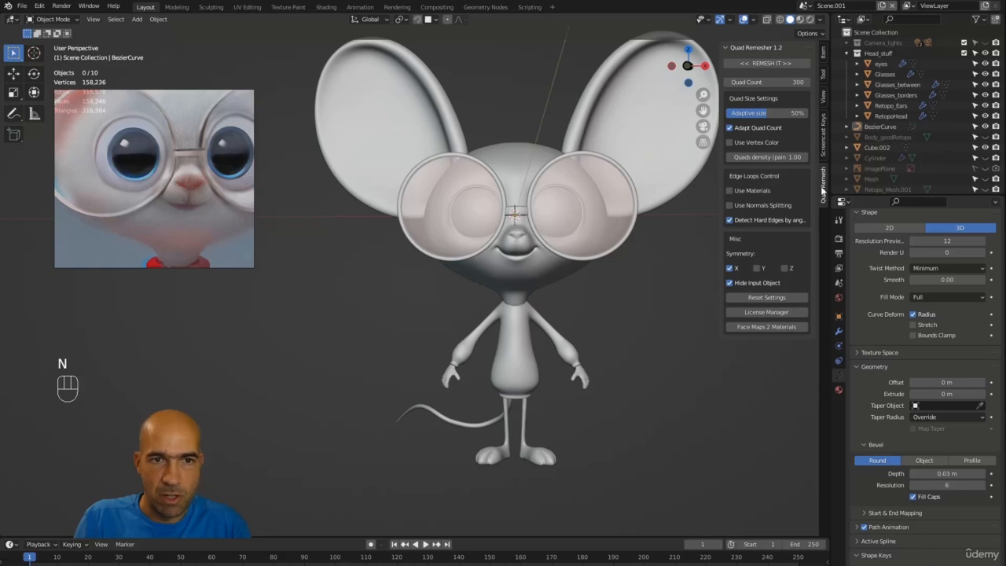
key(n)
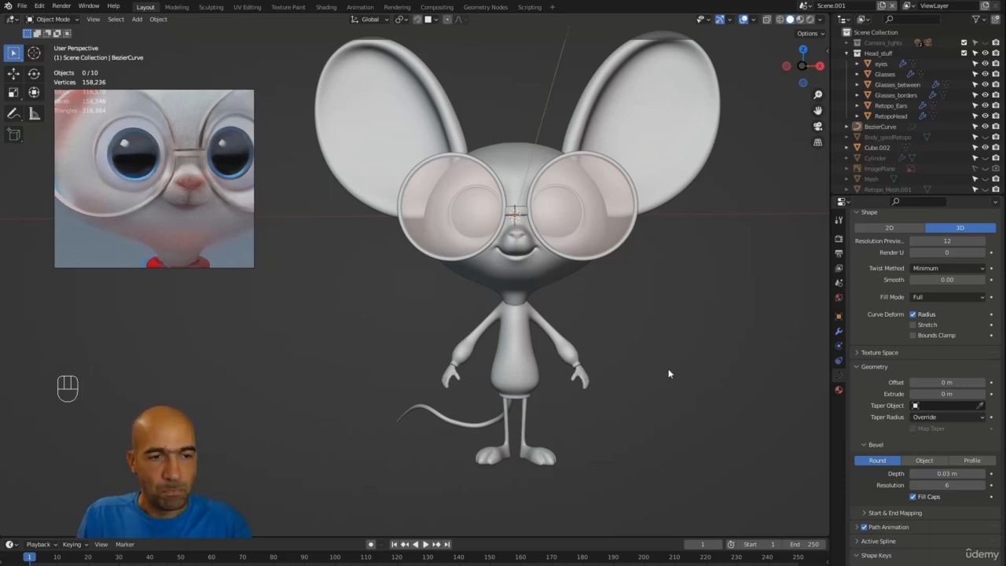
Step: Select the eyes object in the viewport
alt+drag(658, 360, 626, 320)
click(498, 224)
click(497, 224)
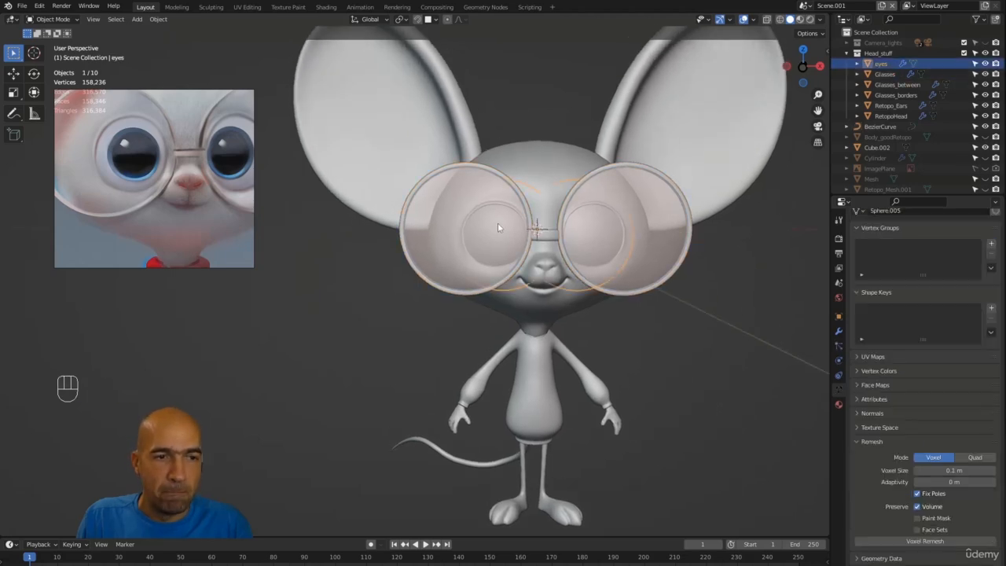
alt+drag(647, 356, 598, 274)
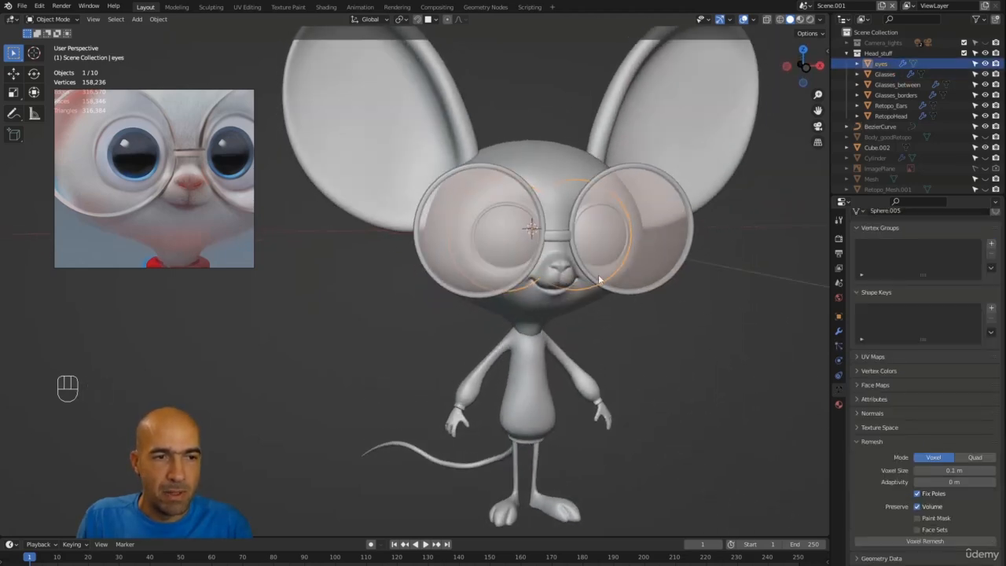
click(509, 241)
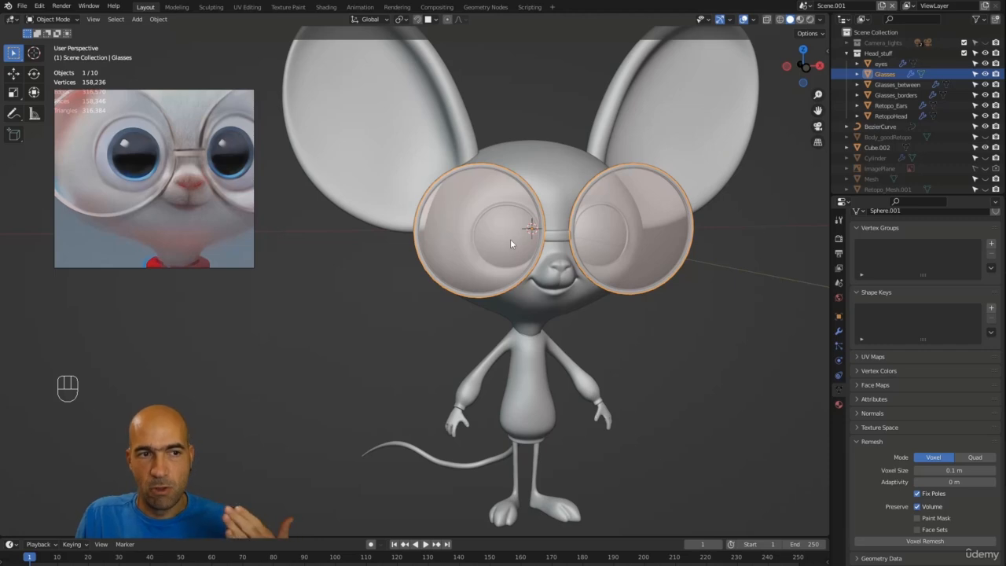
click(510, 239)
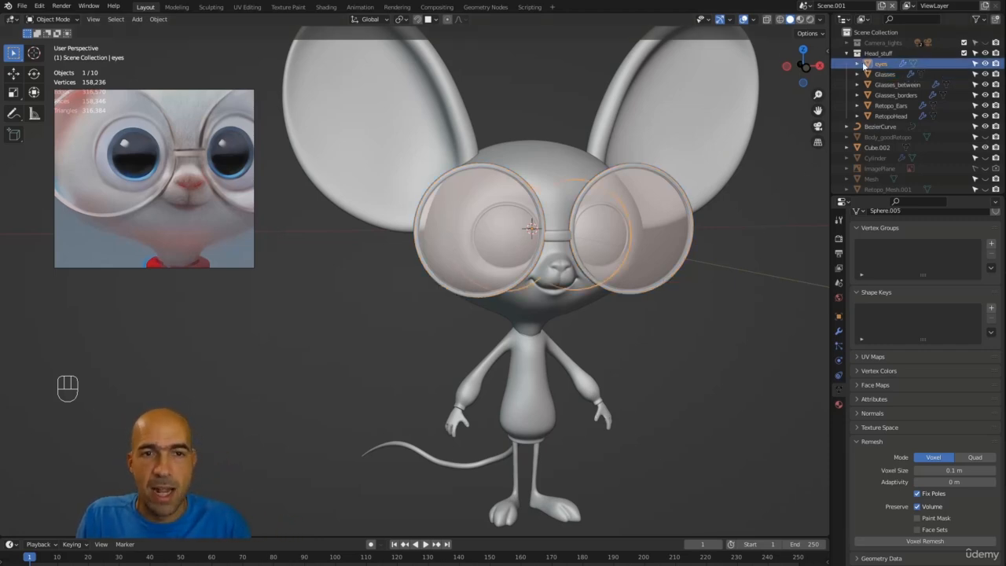
Step: Hide the Glasses, Glasses_between and Glasses_borders objects so the eyes and head are visible
click(985, 74)
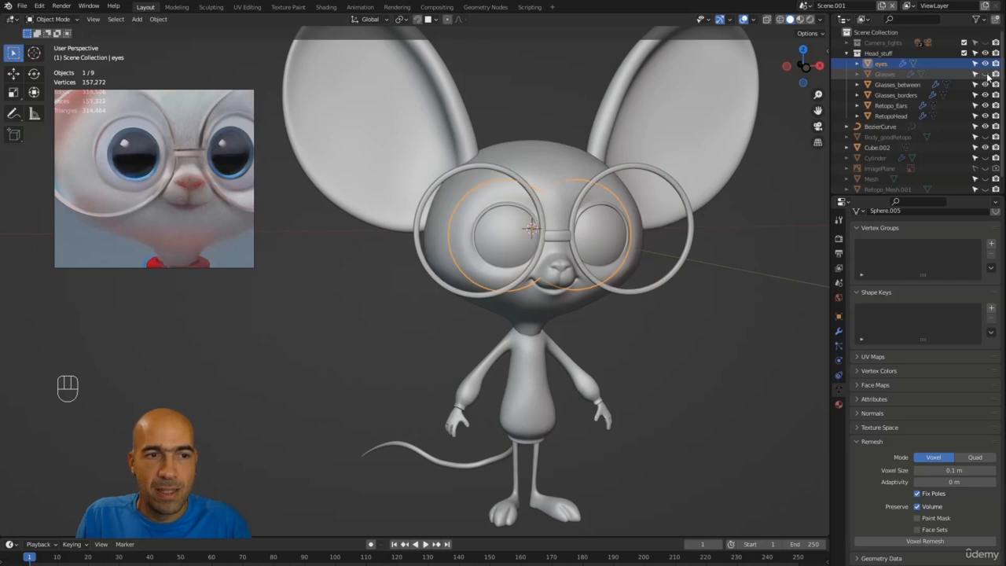
click(986, 84)
click(985, 94)
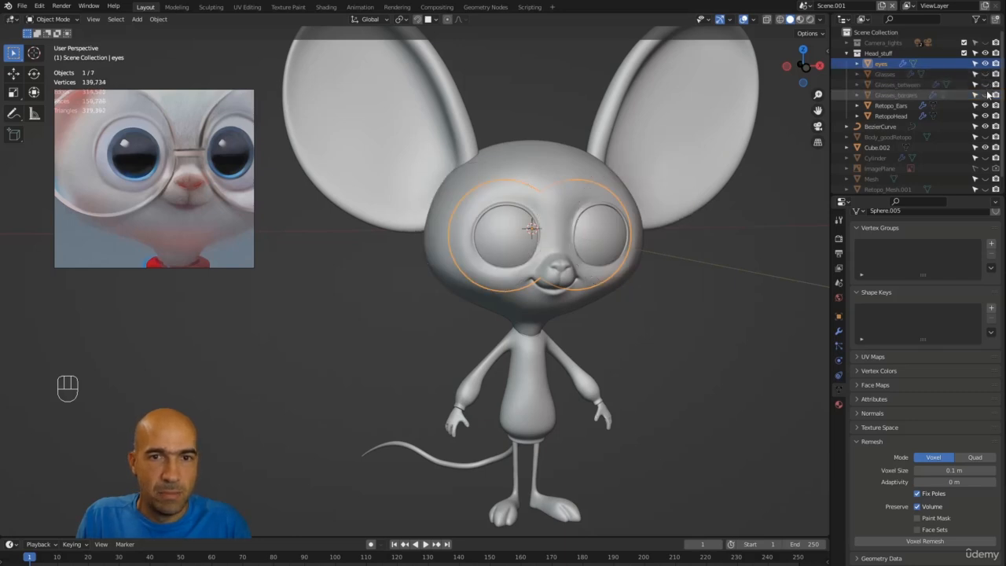
alt+drag(707, 261, 408, 424)
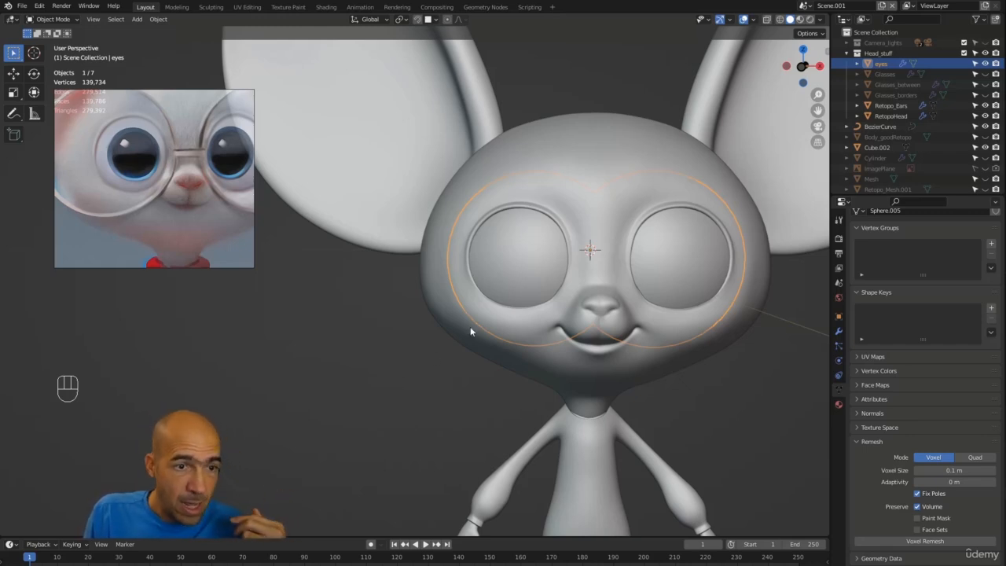
right_click(474, 291)
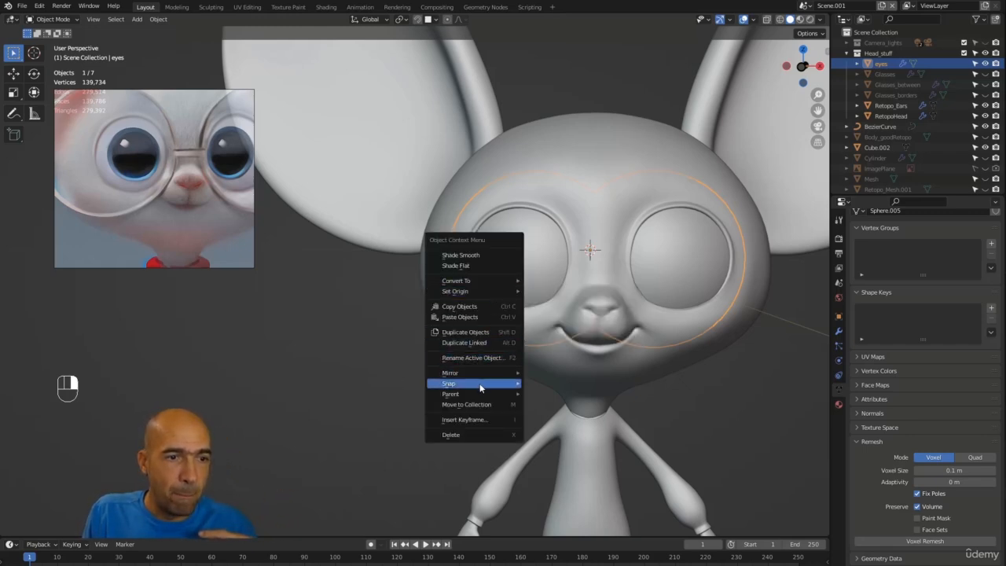
mouse_move(486, 394)
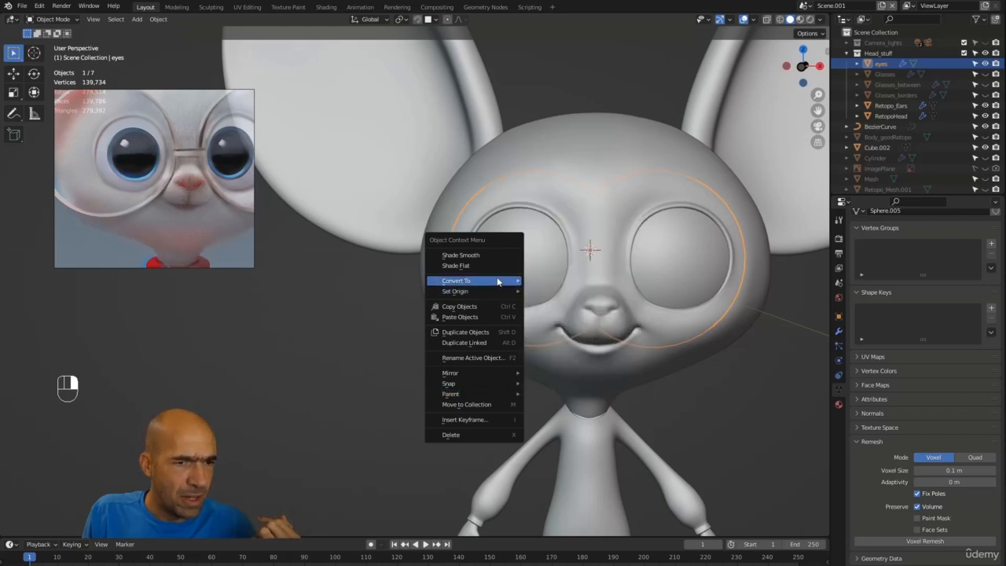
mouse_move(497, 281)
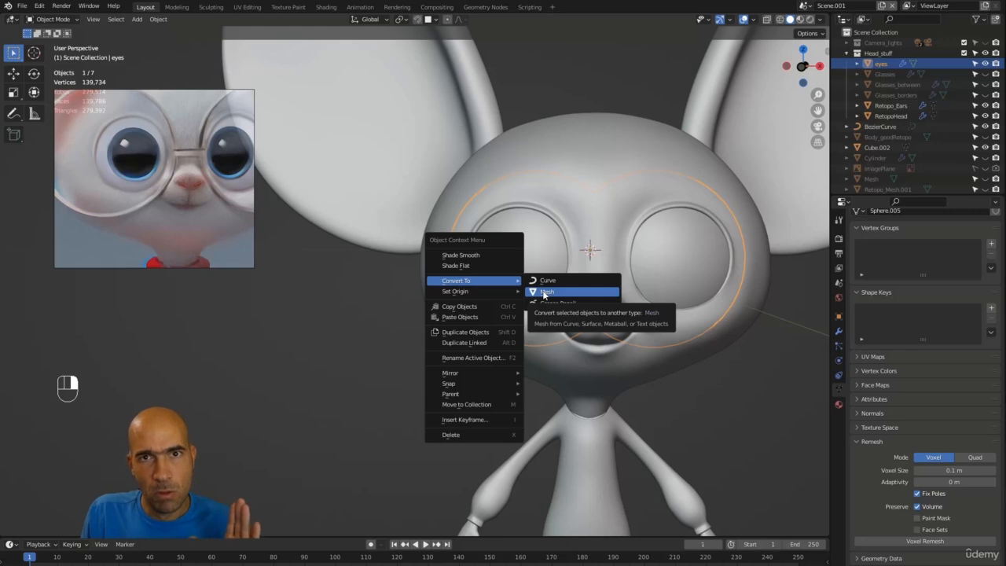
key(Escape)
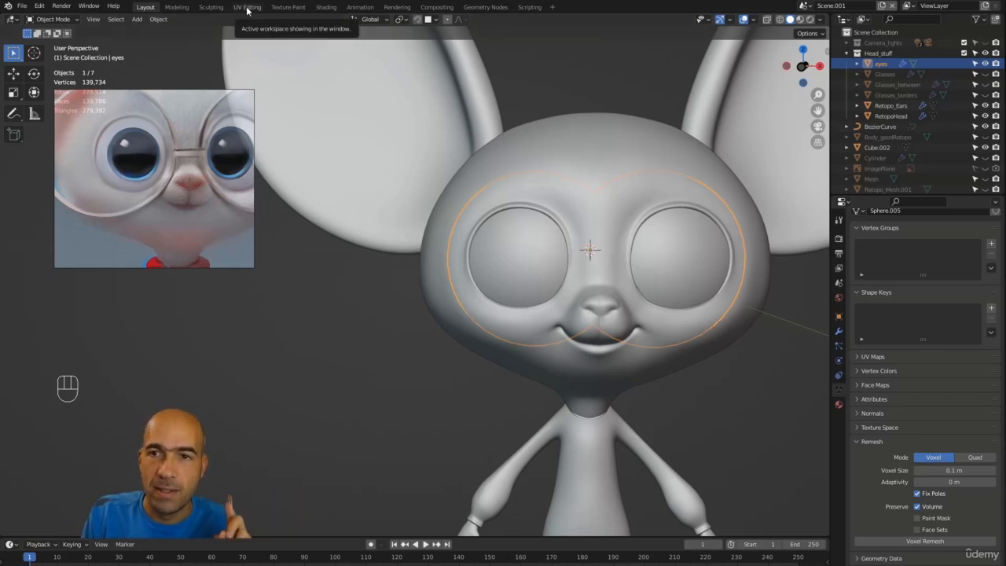
Step: Switch to the UV Editing workspace
key(ctrl+Tab)
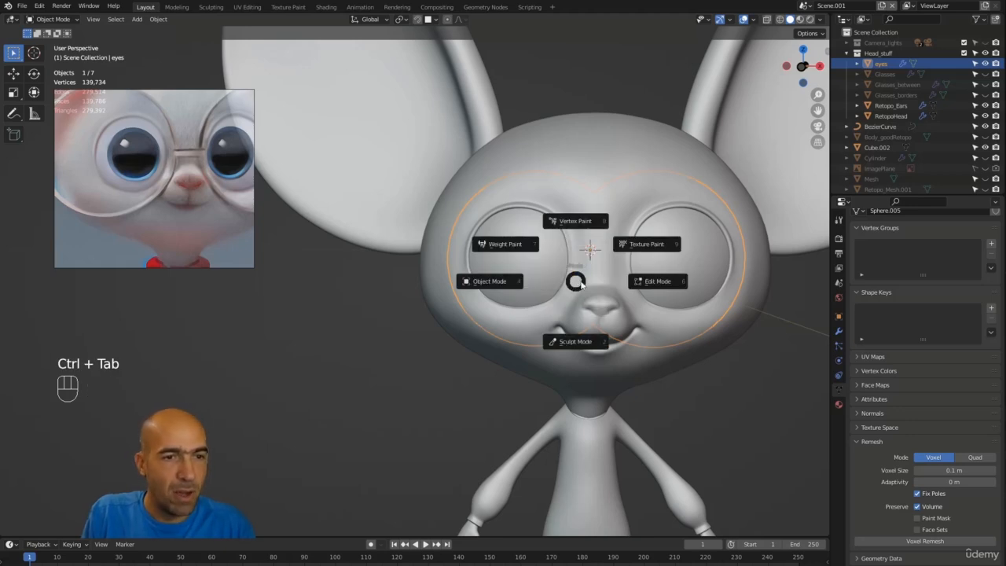
click(578, 283)
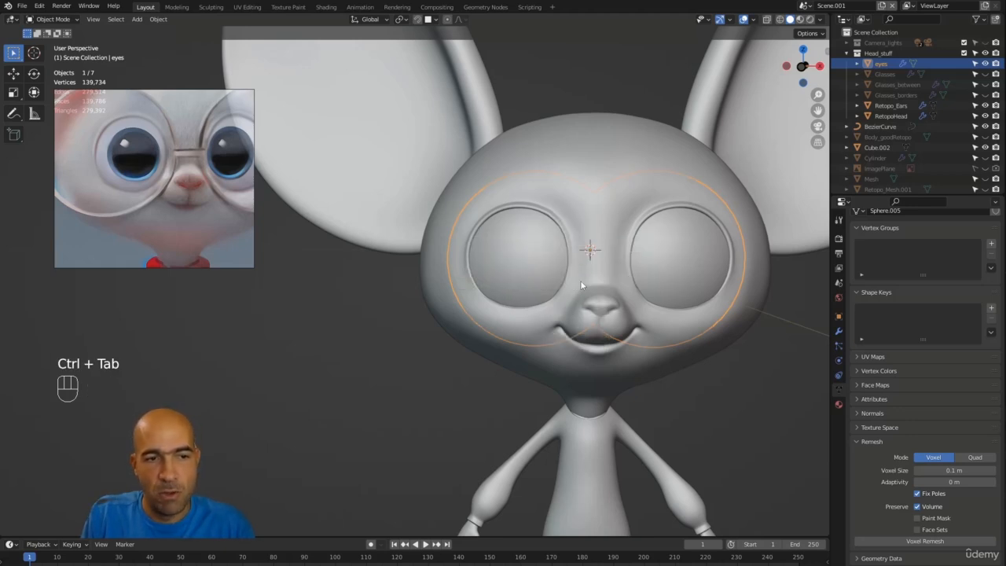
click(247, 7)
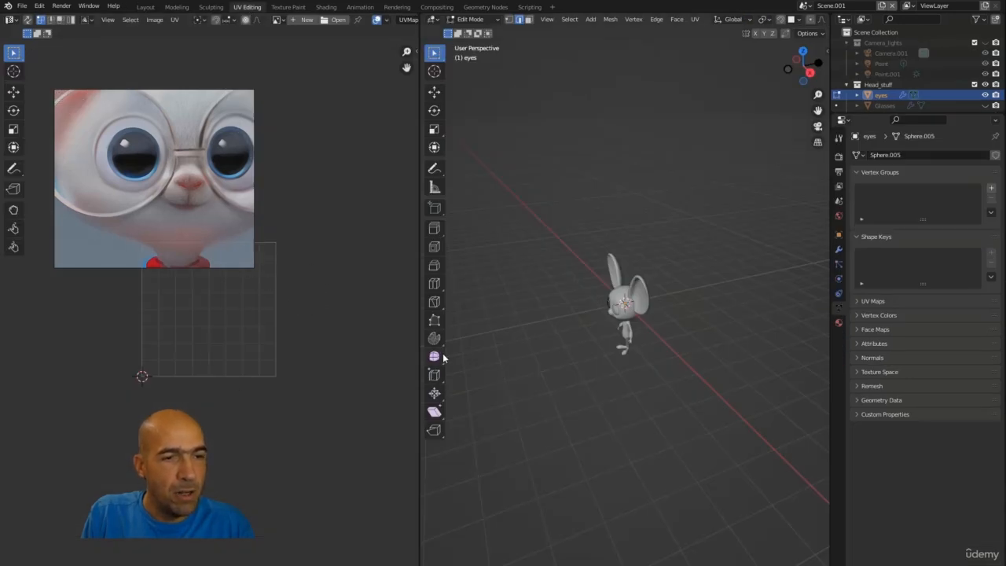
Step: Leave Edit Mode on the eyes, select the RetopoHead object and enter its Edit Mode
key(KP_1)
scroll(740, 272, up, 6)
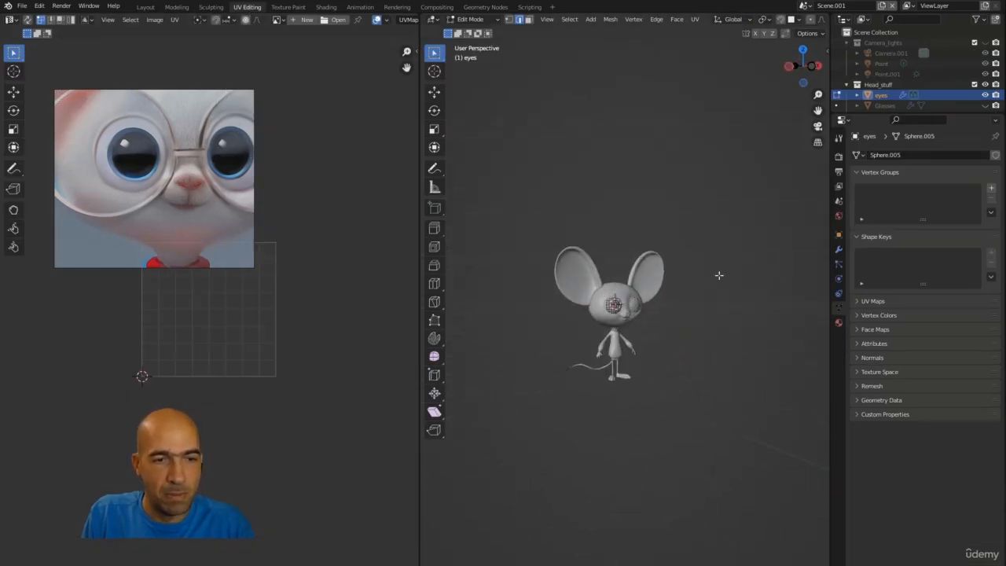
middle_drag(740, 272, 770, 280)
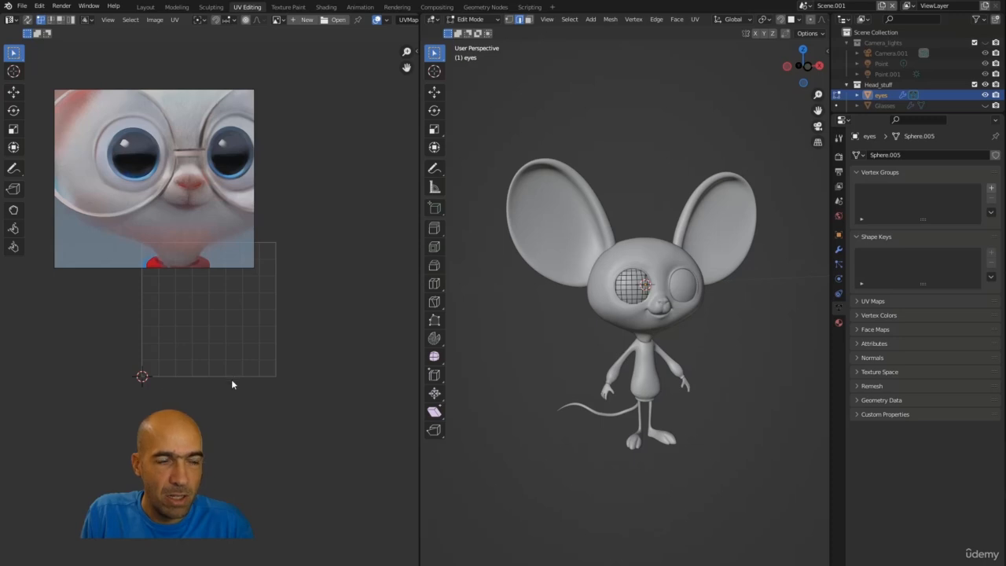
middle_drag(231, 384, 276, 429)
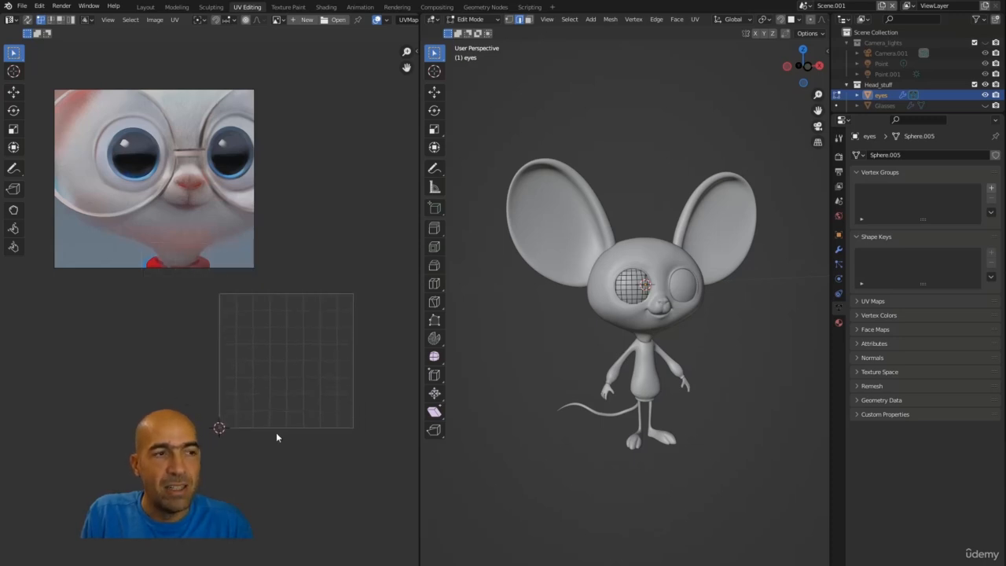
scroll(628, 302, up, 3)
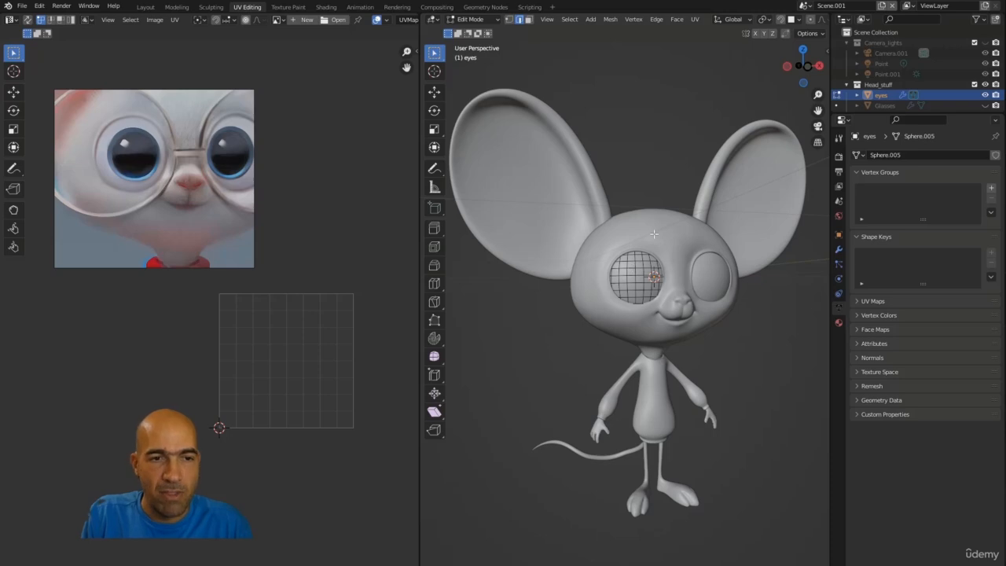
key(Tab)
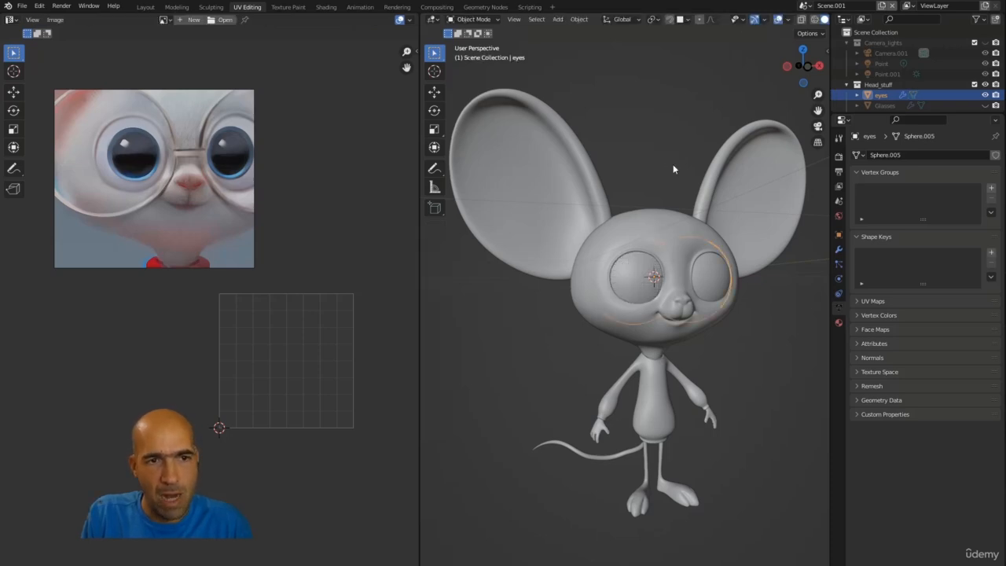
click(659, 241)
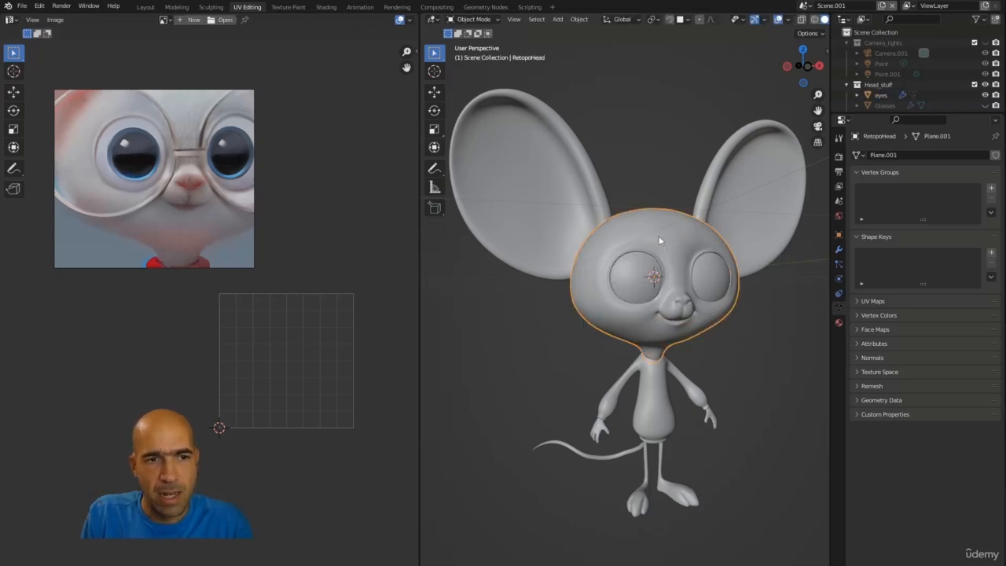
key(Tab)
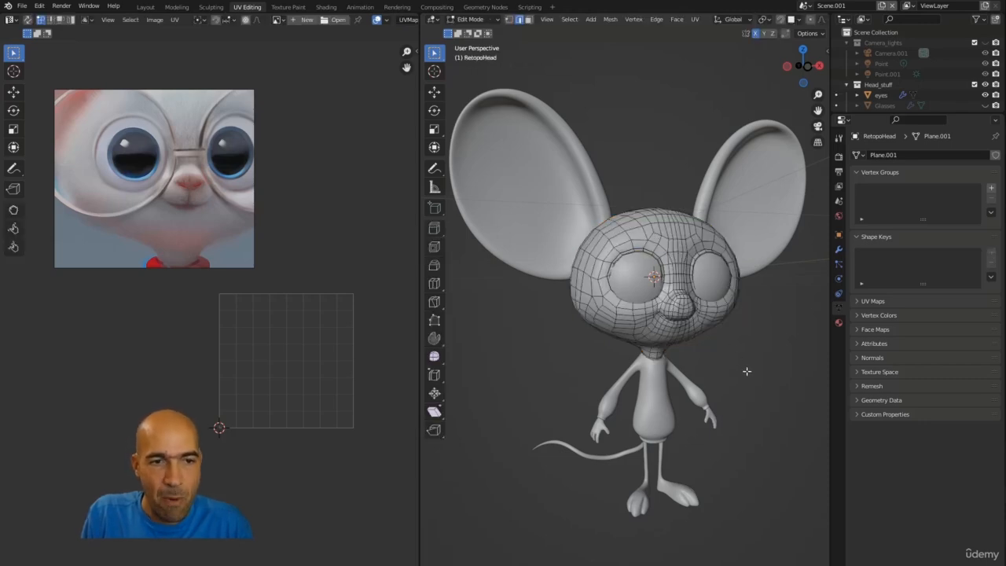
Step: Select all of the head mesh and try to Unwrap it
mouse_move(752, 354)
middle_down()
mouse_move(720, 354)
mouse_move(752, 370)
middle_up()
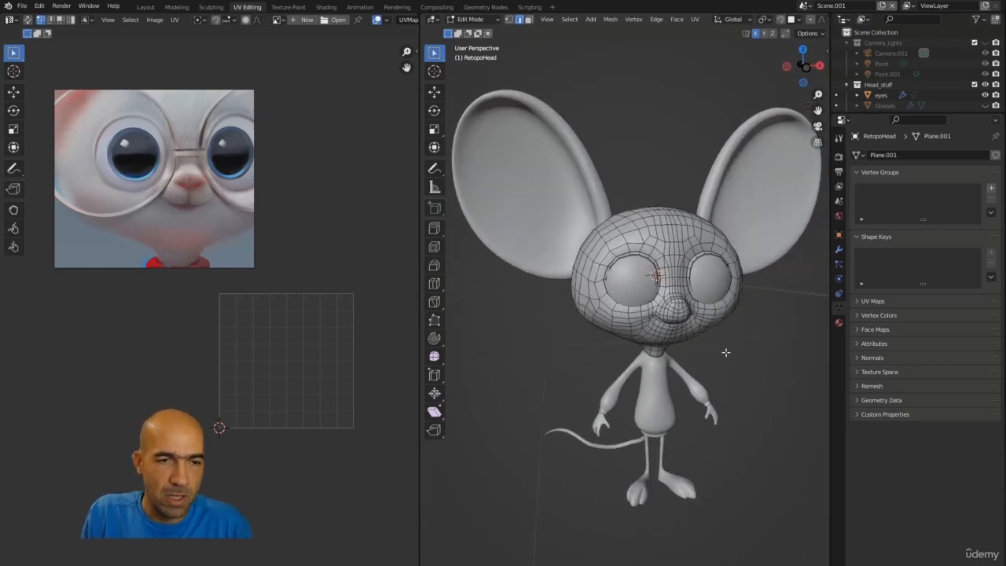
key(a)
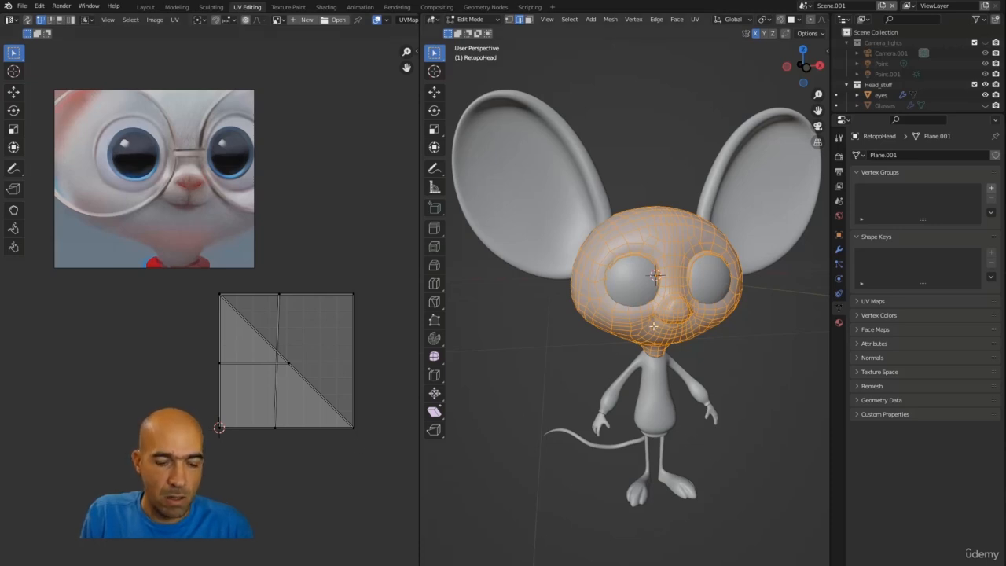
key(u)
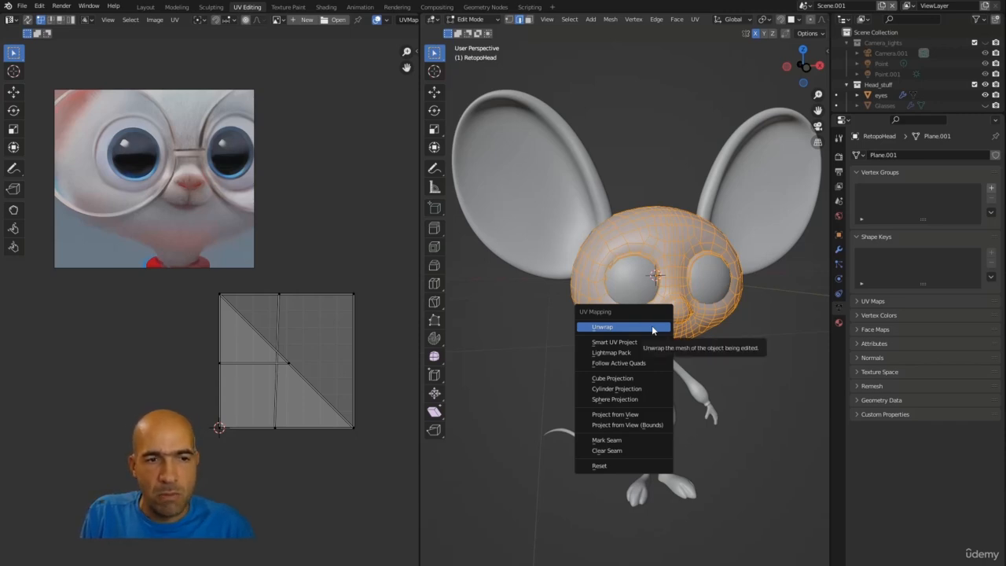
click(651, 326)
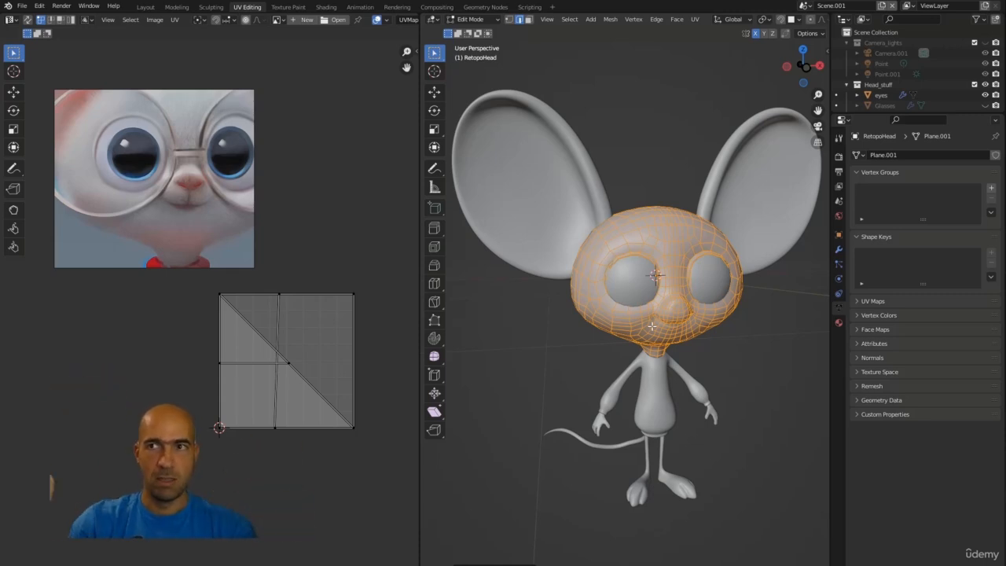
Step: Reselect all of the head mesh and apply Smart UV Project, confirming its dialog
right_click(658, 324)
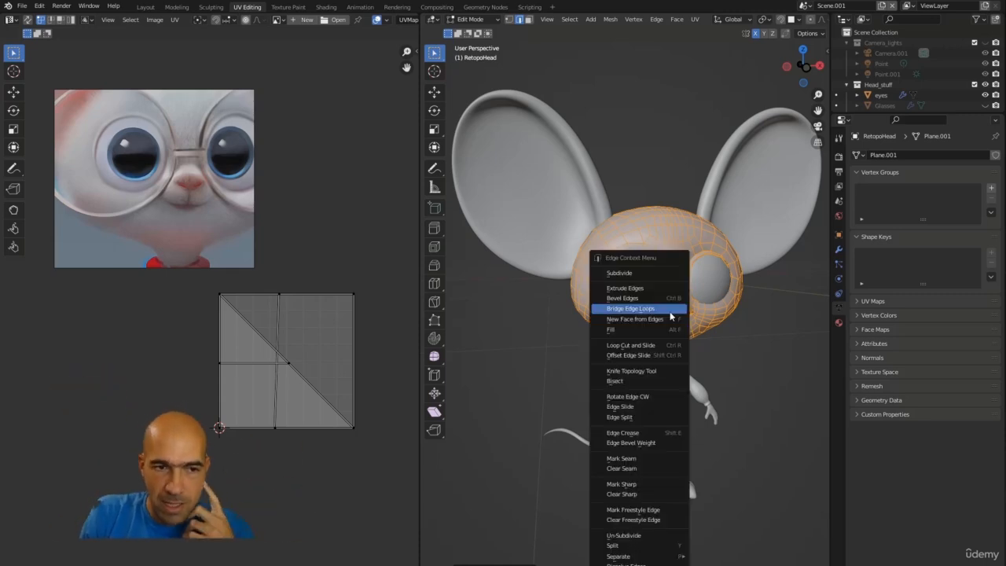
key(u)
click(676, 245)
key(alt+a)
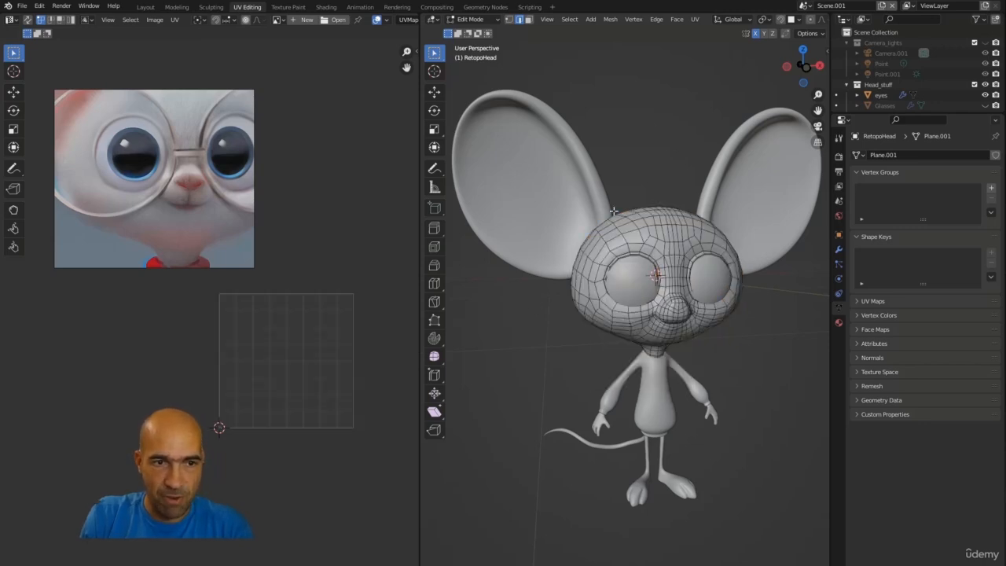
key(a)
key(u)
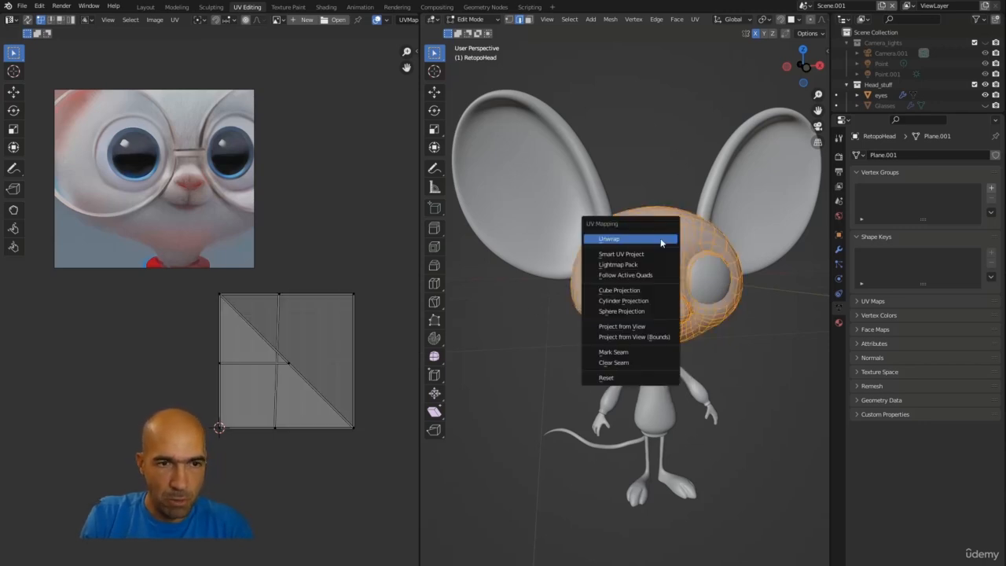
click(642, 254)
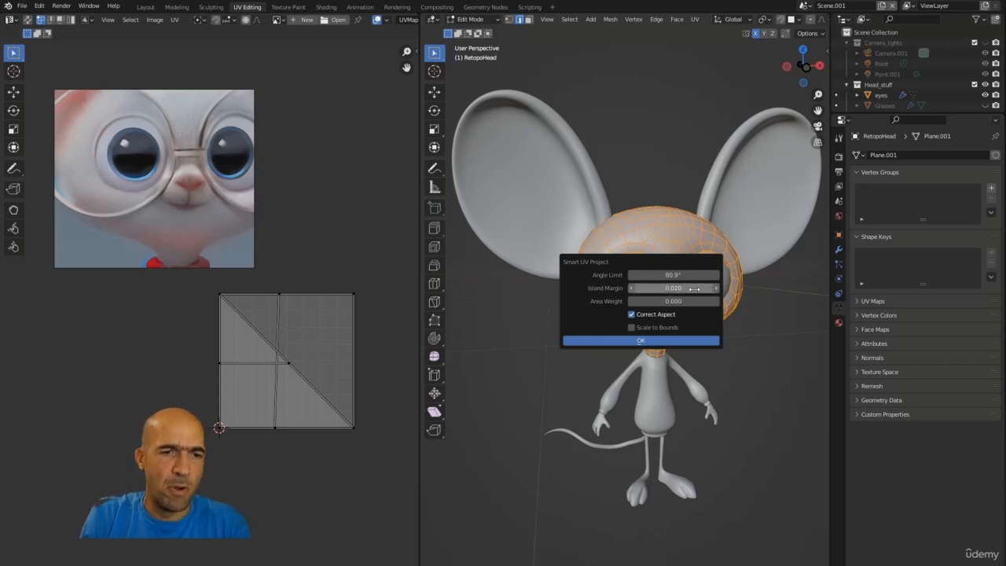
click(642, 339)
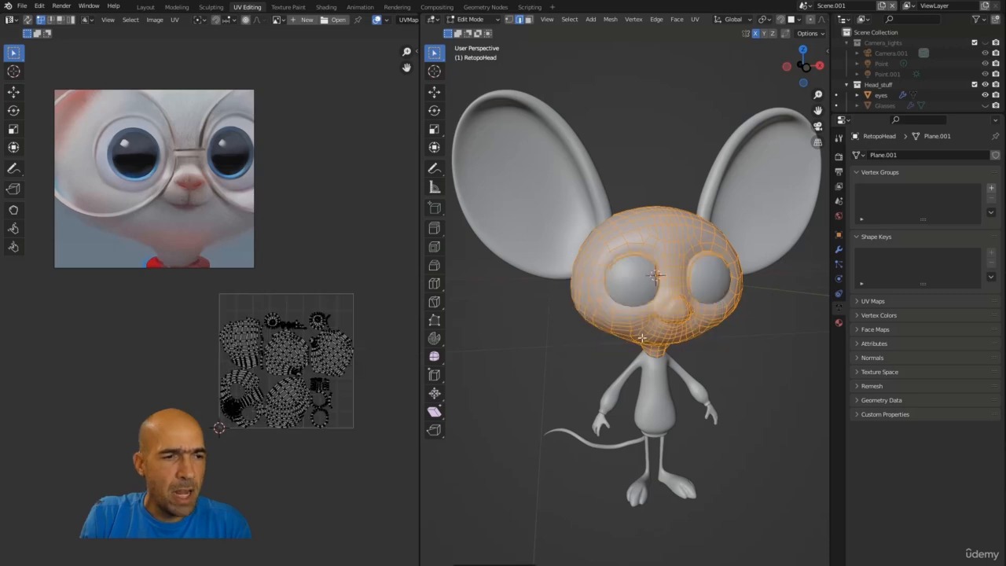
Step: Examine the head's new UV islands in the UV editor
scroll(228, 412, up, 2)
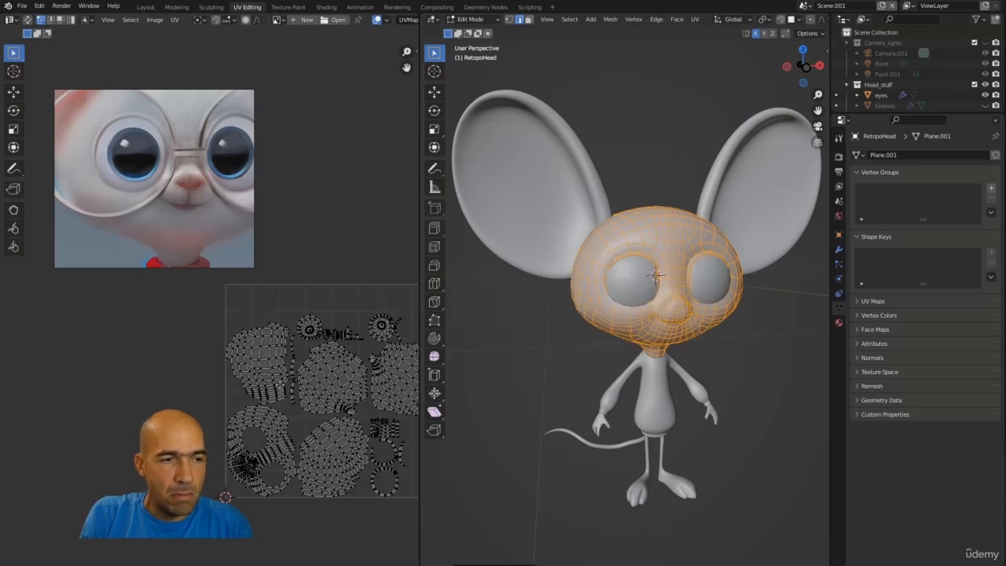
middle_drag(280, 384, 214, 377)
scroll(224, 378, up, 1)
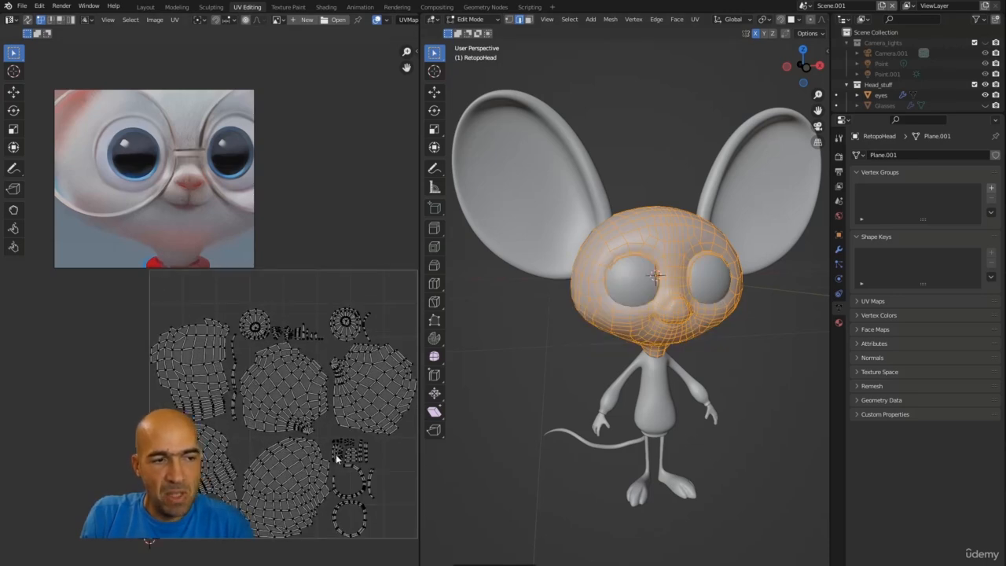
middle_drag(333, 437, 322, 387)
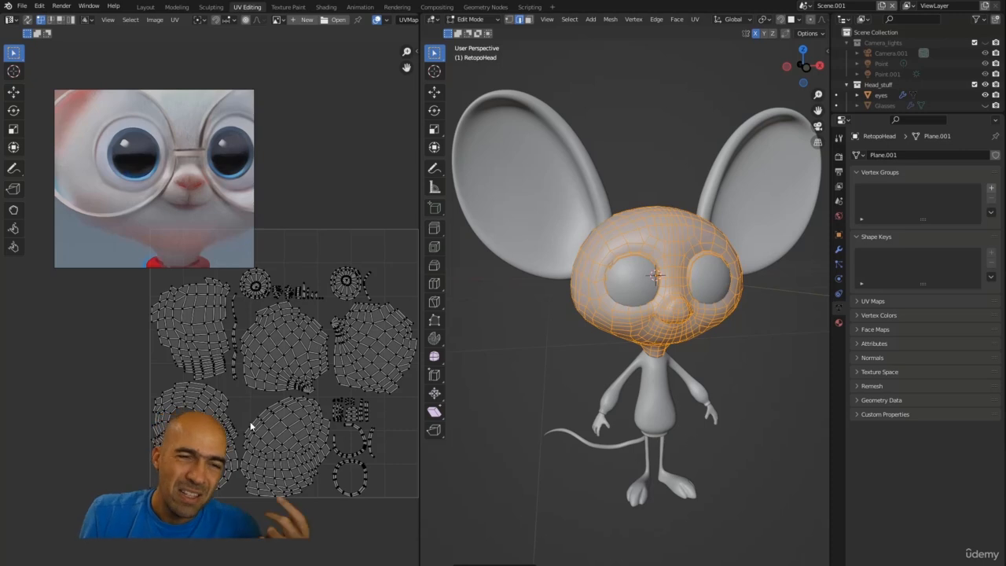
Step: Select individual UV islands of the head one by one to inspect the unwrap
scroll(375, 407, down, 3)
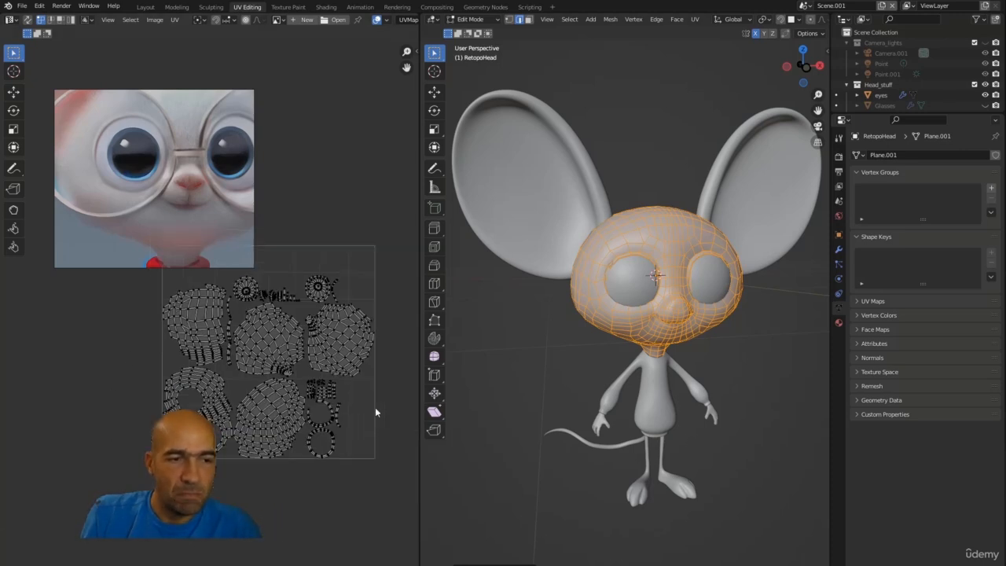
scroll(319, 288, up, 3)
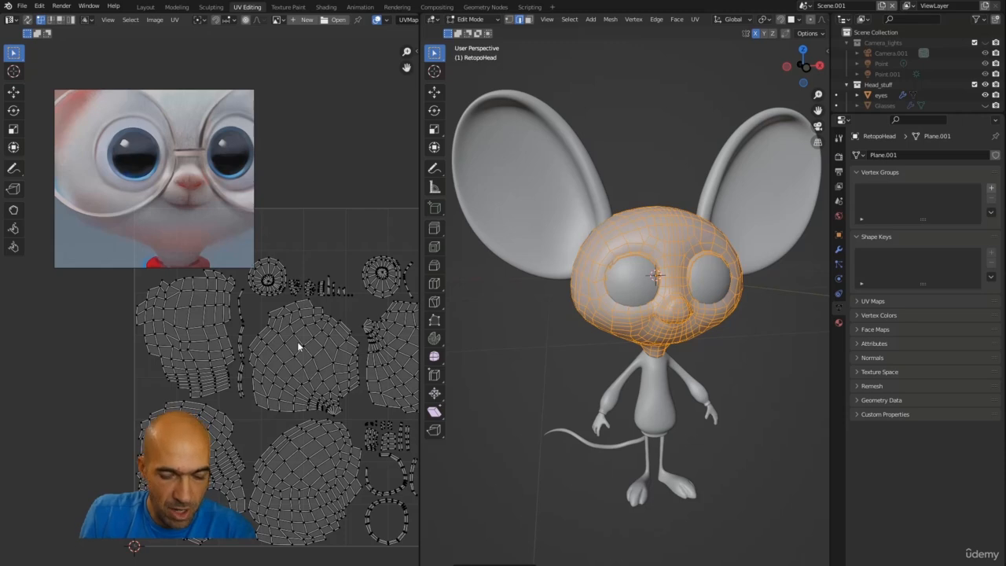
key(l)
click(211, 330)
key(l)
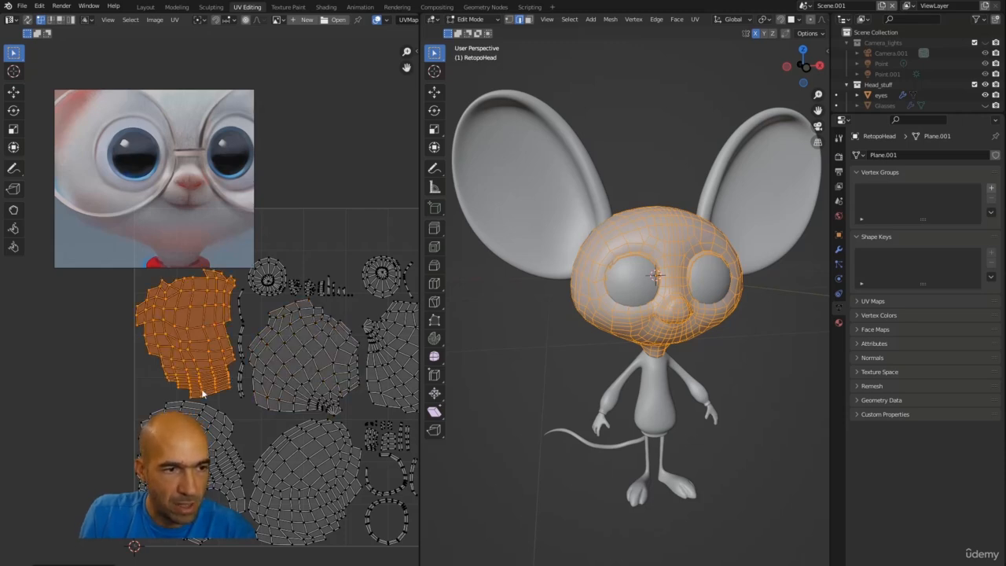
click(223, 425)
key(l)
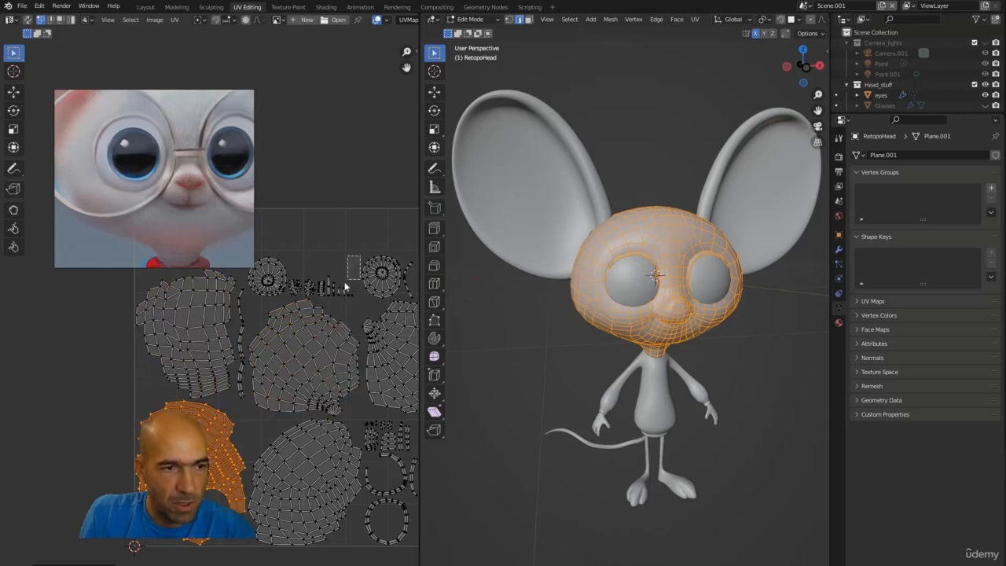
drag(344, 288, 294, 295)
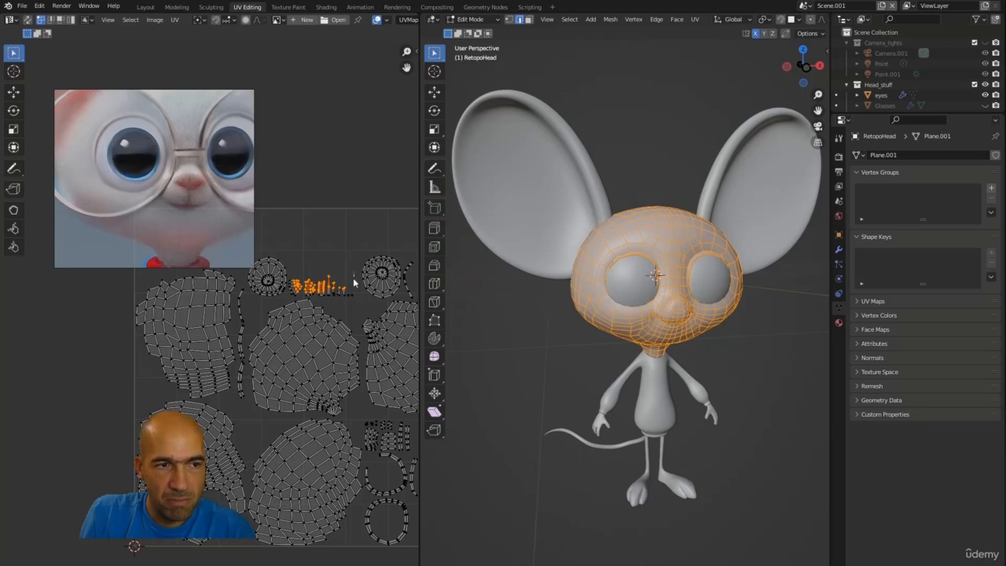
scroll(352, 307, down, 4)
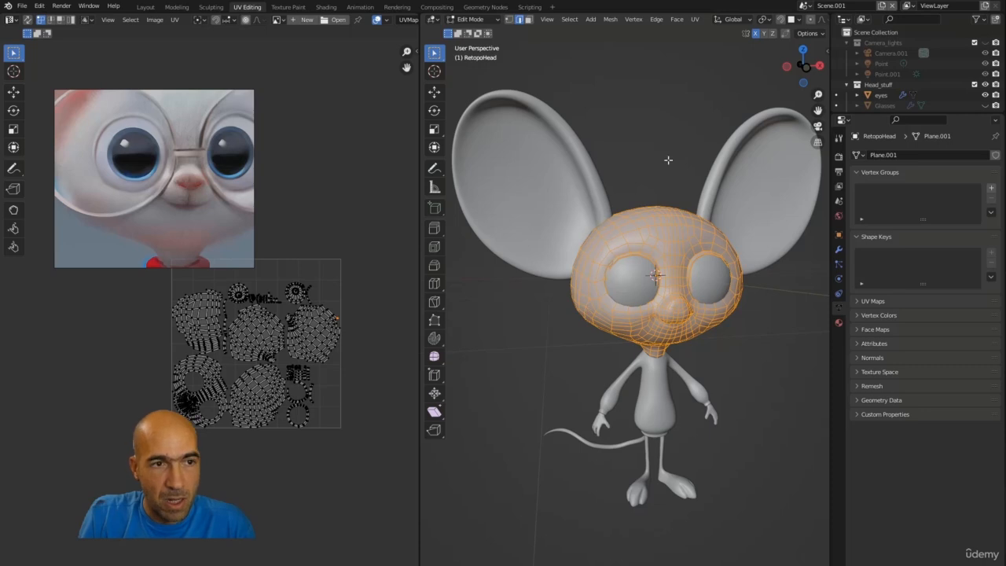
Step: Leave Edit Mode, pick the eyes object, enter its Edit Mode and select all of its mesh
key(Tab)
click(640, 273)
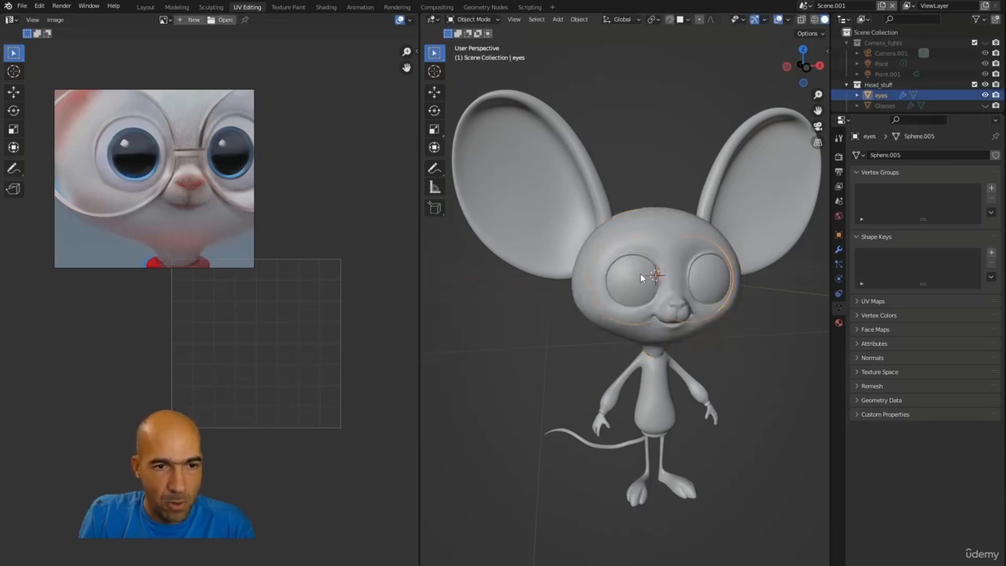
key(Tab)
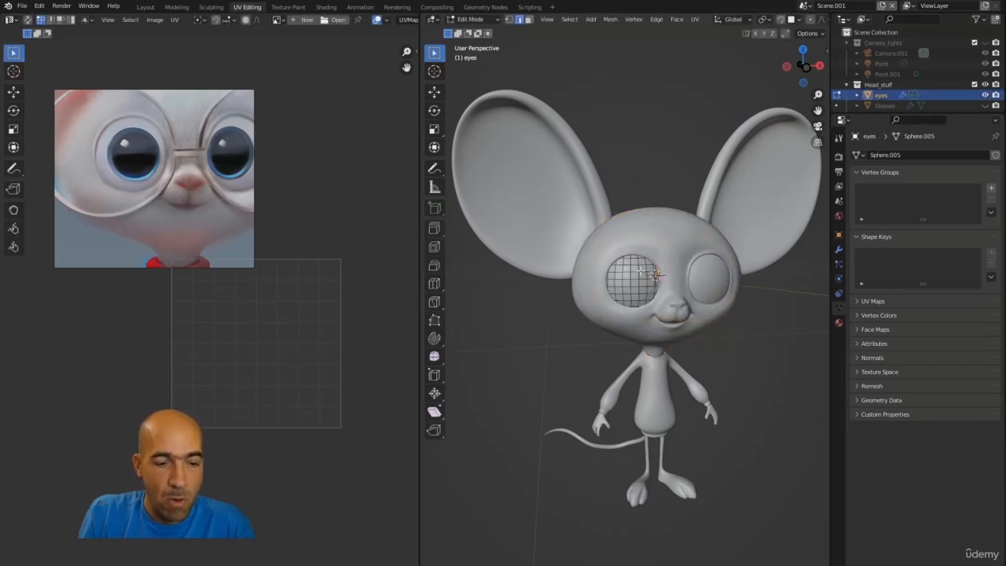
key(a)
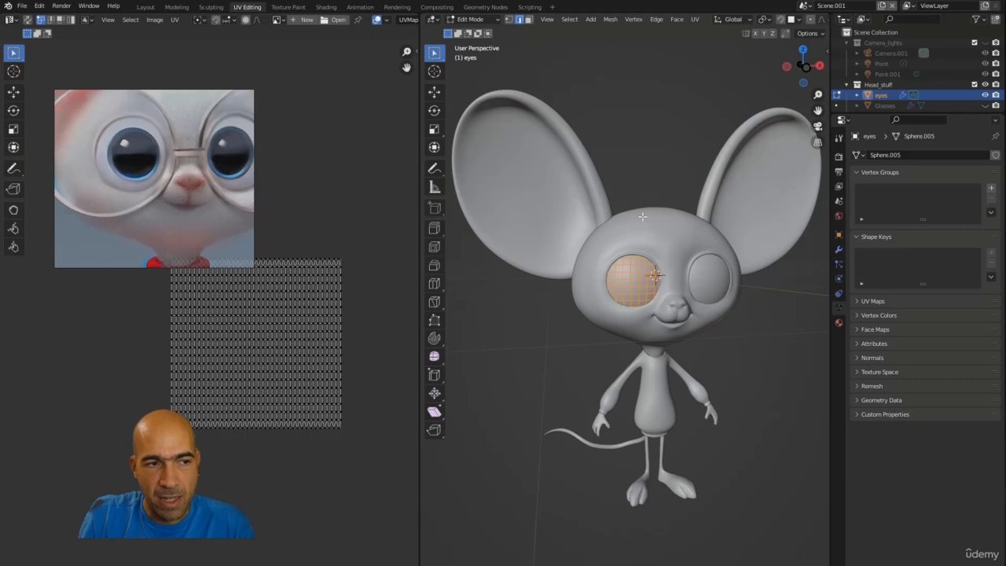
Step: Try Smart UV Project on the eye mesh with its default settings and undo it
middle_drag(333, 292, 319, 348)
scroll(318, 350, up, 2)
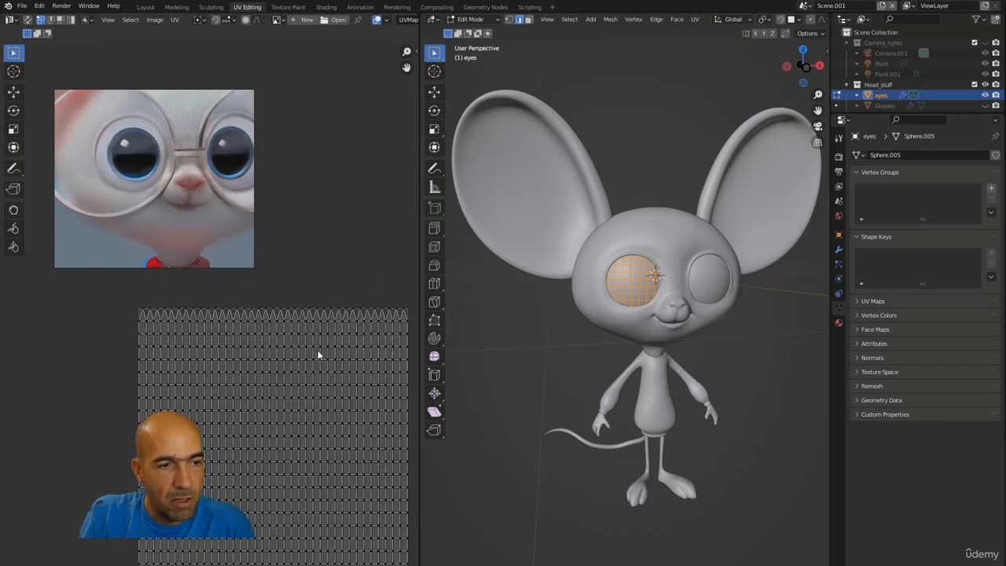
scroll(317, 350, down, 1)
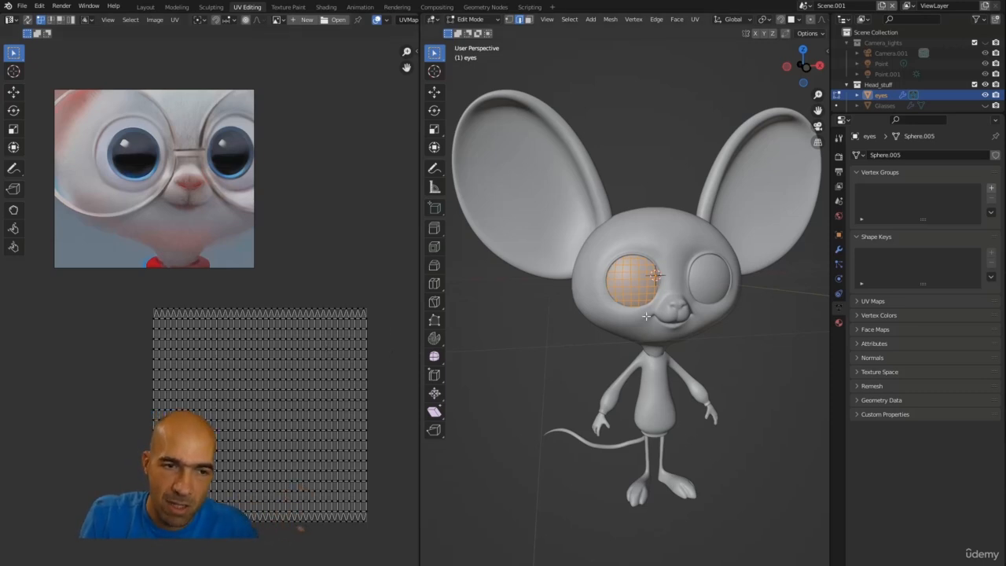
key(u)
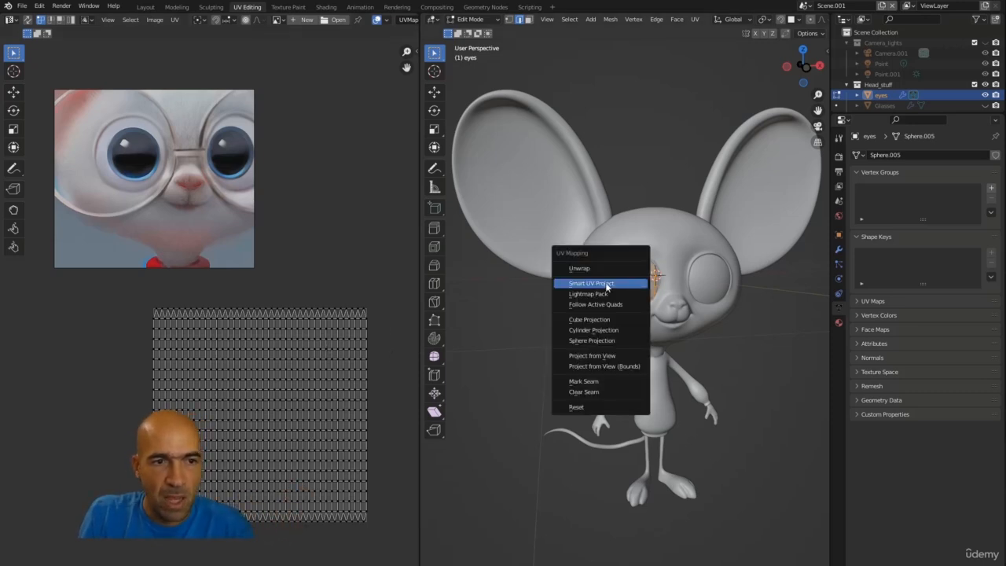
click(598, 285)
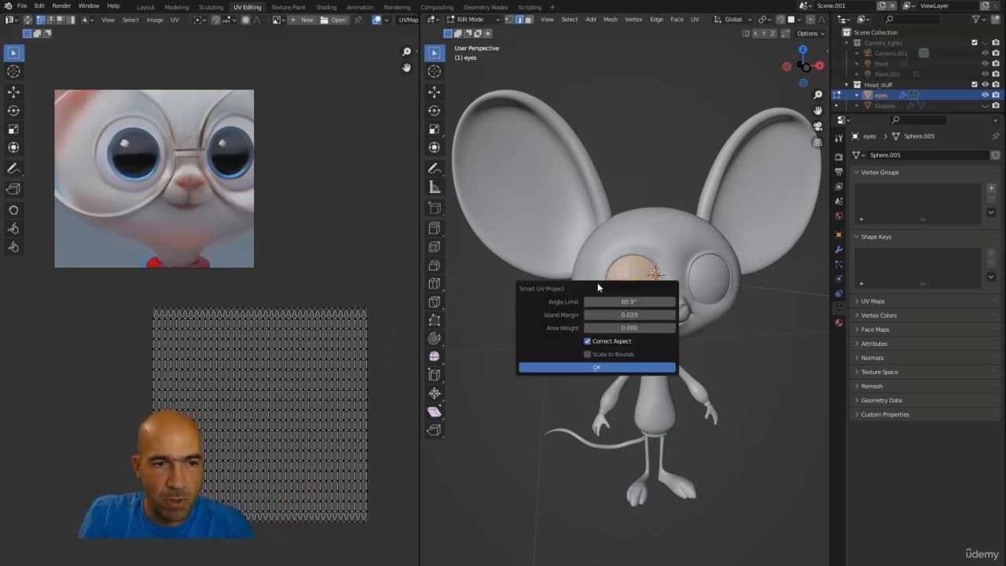
click(615, 364)
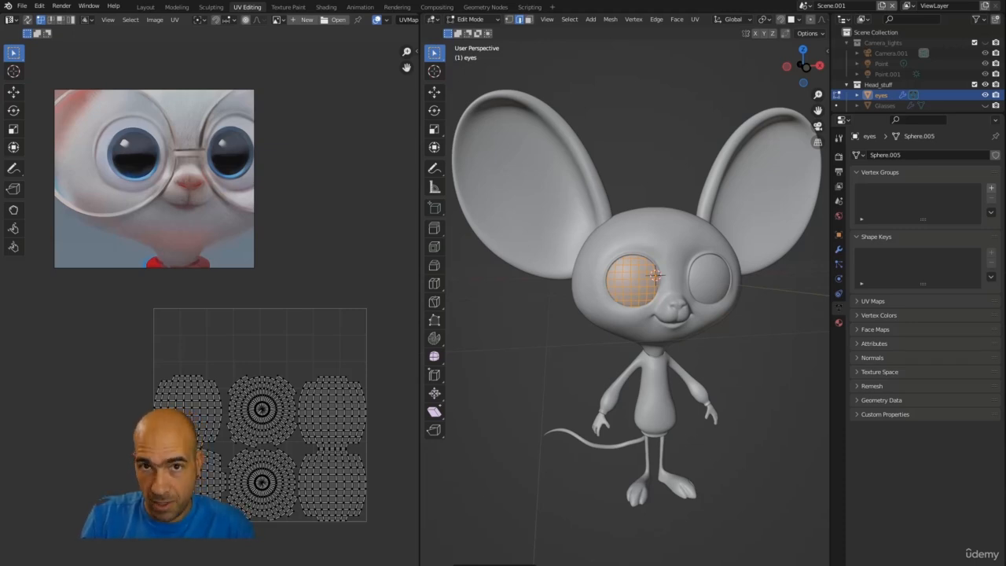
key(ctrl+z)
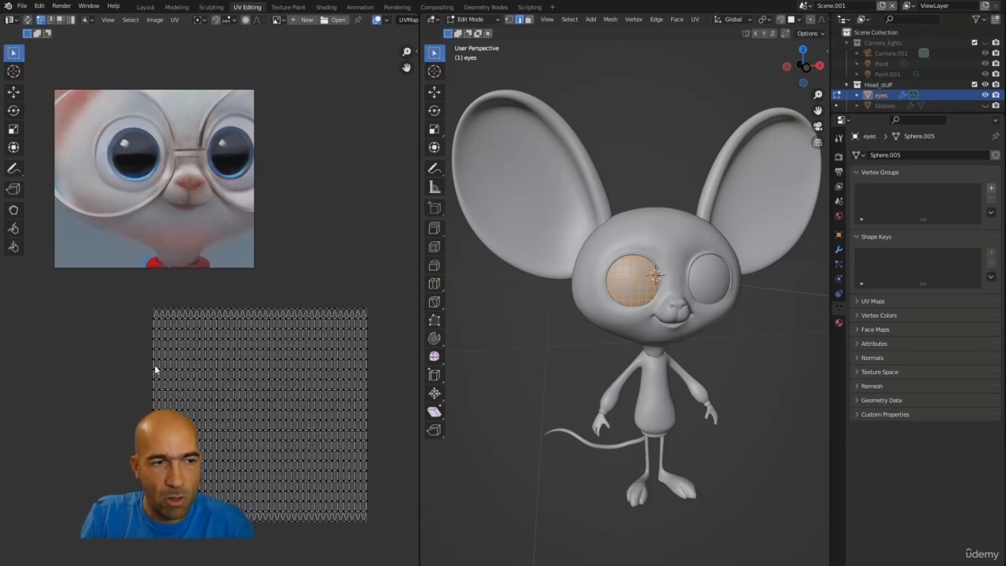
Step: Reselect the eye mesh and turn on UV sync selection, clearing the selection in the viewport
click(523, 364)
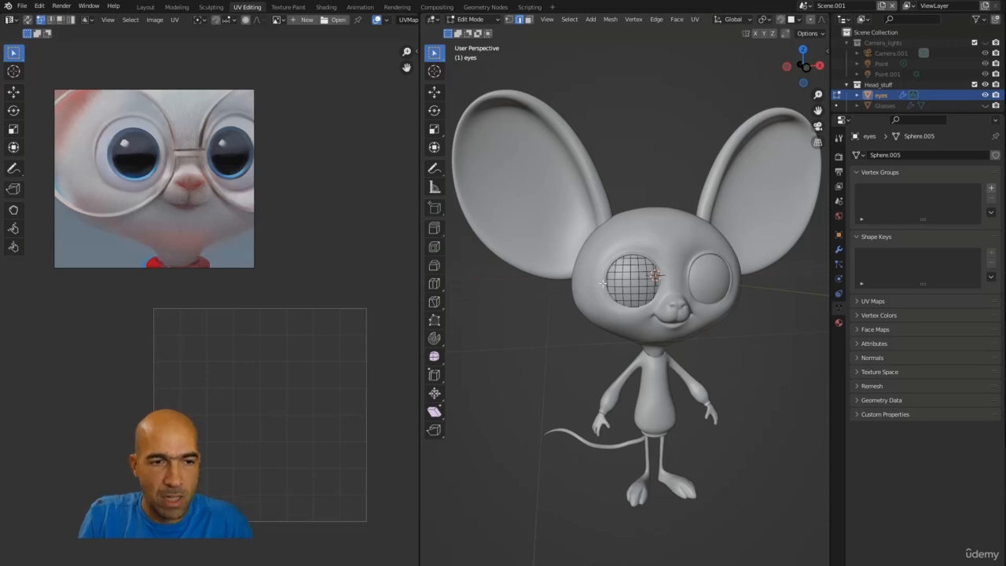
key(a)
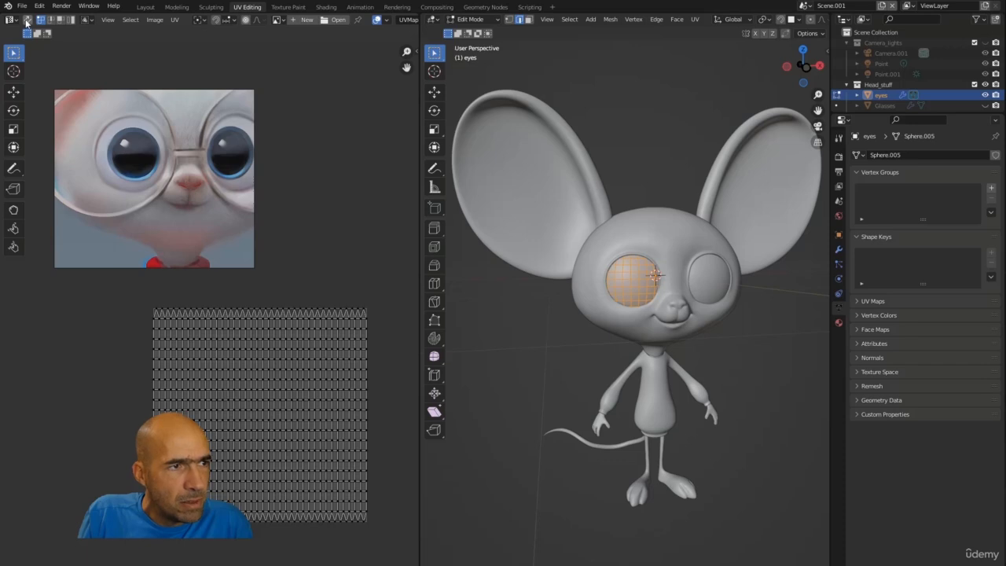
click(29, 20)
click(540, 372)
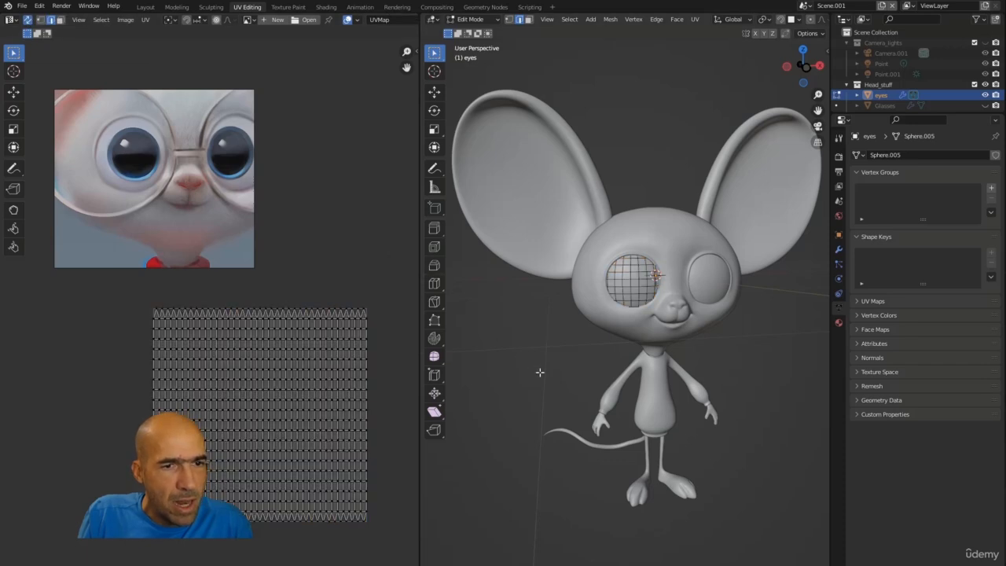
Step: Box-select regions of the eye's UV grid to inspect how it is laid out
drag(369, 311, 302, 363)
drag(324, 291, 192, 381)
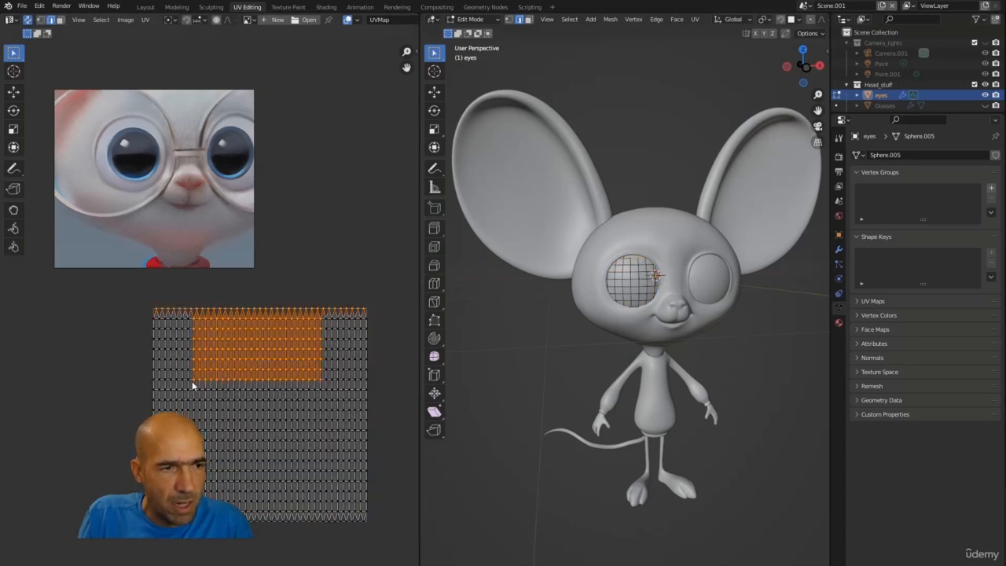
drag(191, 323, 147, 425)
drag(353, 263, 209, 493)
drag(305, 289, 226, 517)
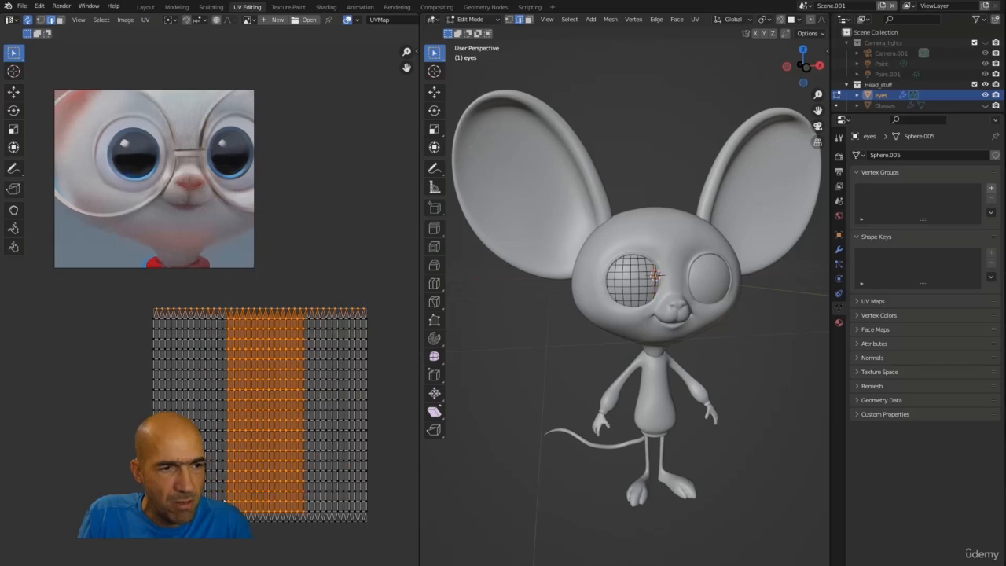
click(340, 229)
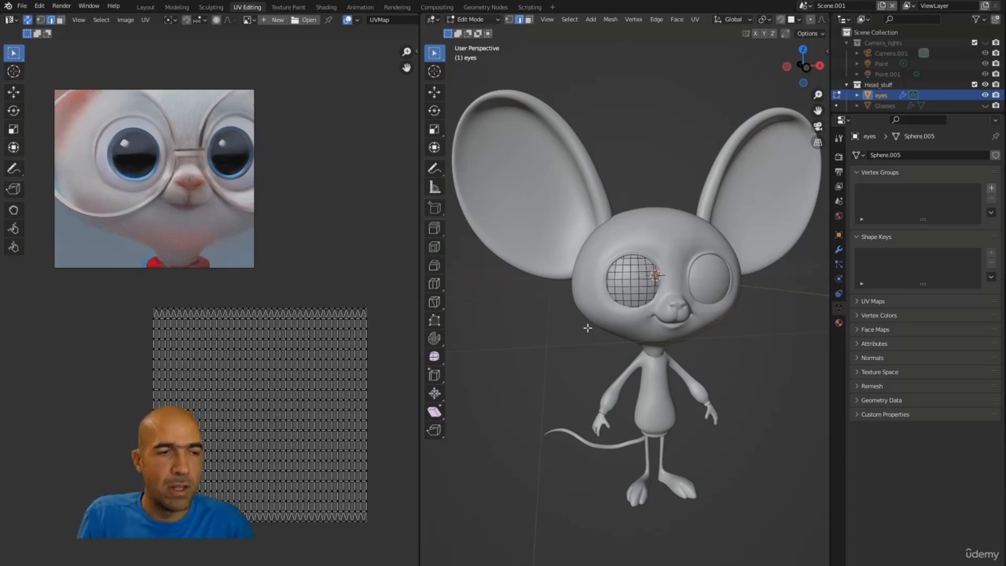
key(n)
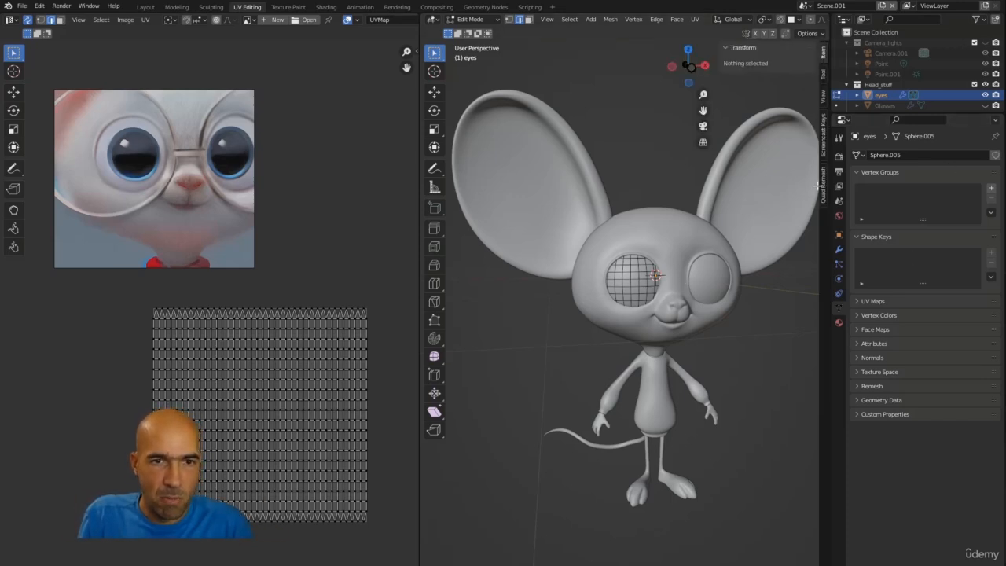
click(824, 155)
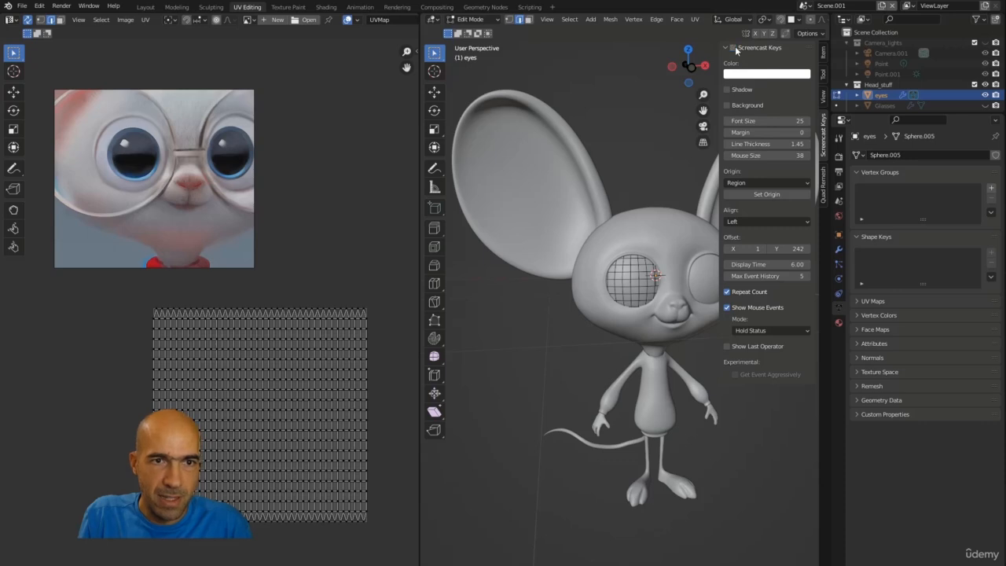
key(n)
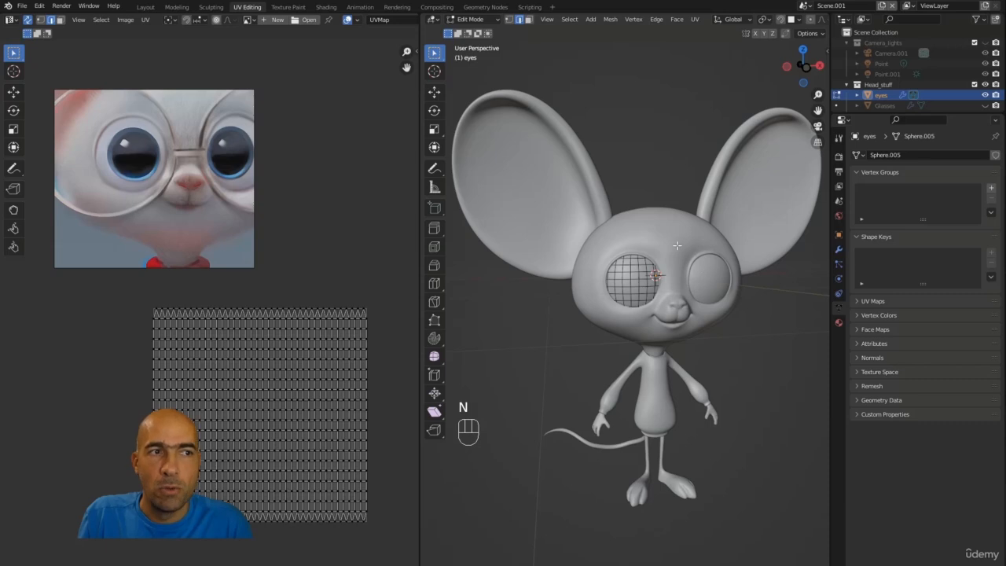
Step: Switch to the Texture Paint workspace, zoom in on the mouse and widen the viewport area
click(289, 7)
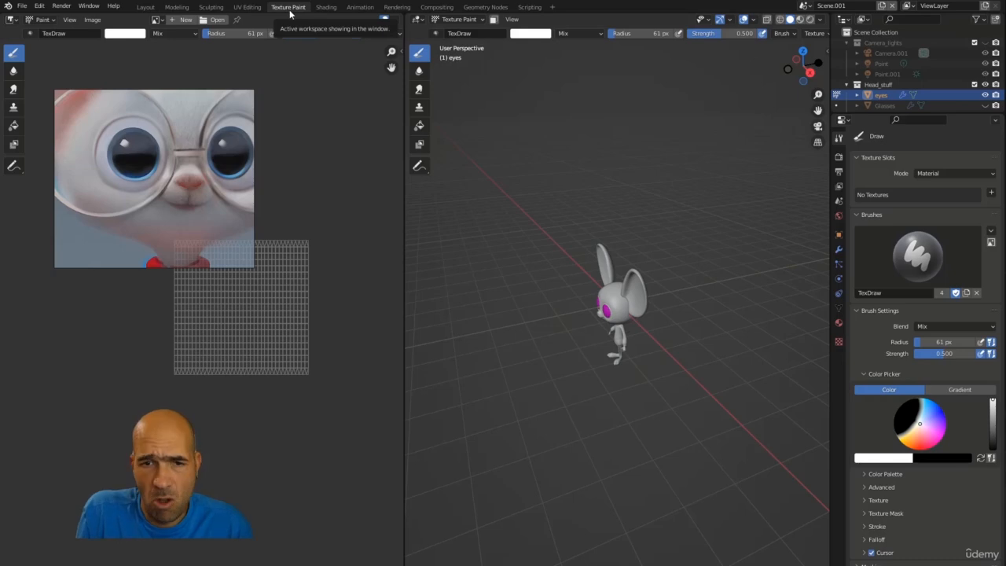
mouse_move(536, 298)
middle_down()
mouse_move(602, 259)
mouse_move(573, 161)
mouse_move(621, 166)
middle_up()
scroll(612, 158, down, 2)
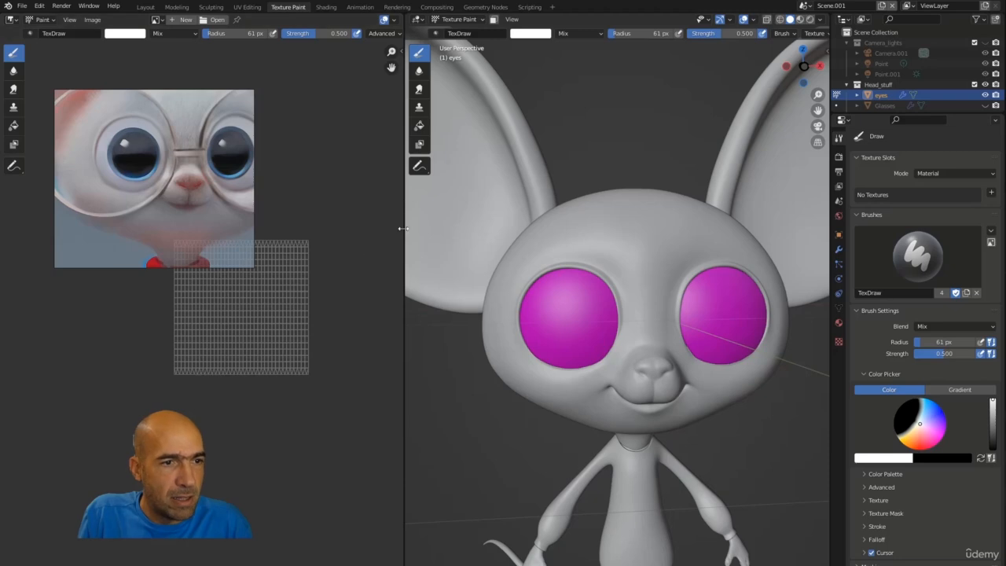
drag(402, 228, 262, 234)
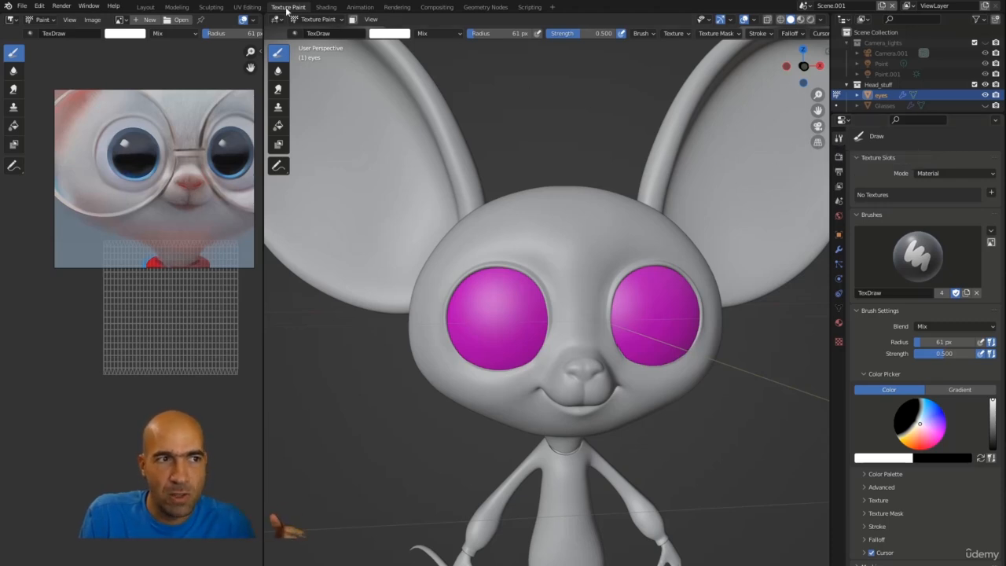
click(838, 156)
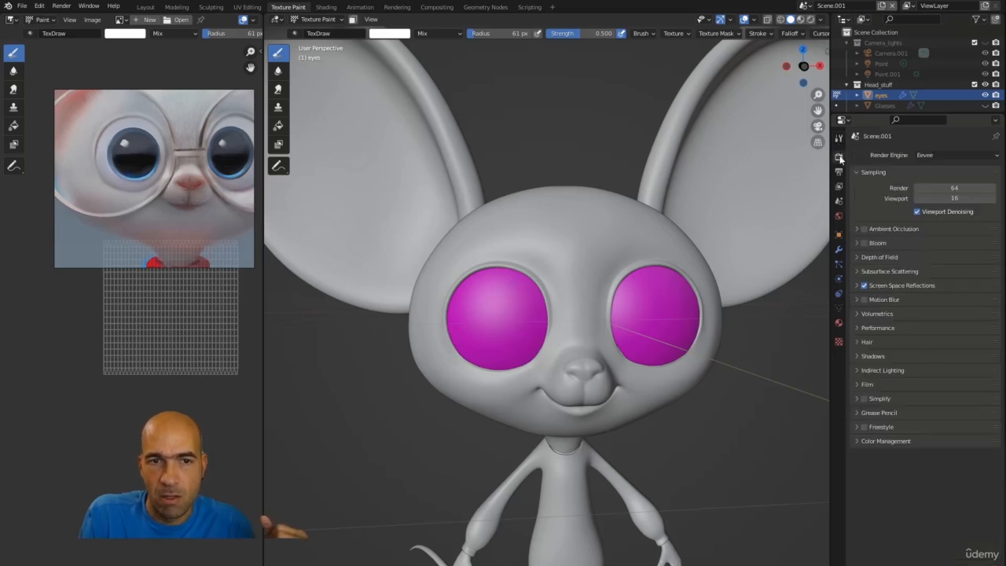
click(839, 171)
click(839, 186)
click(839, 200)
click(840, 138)
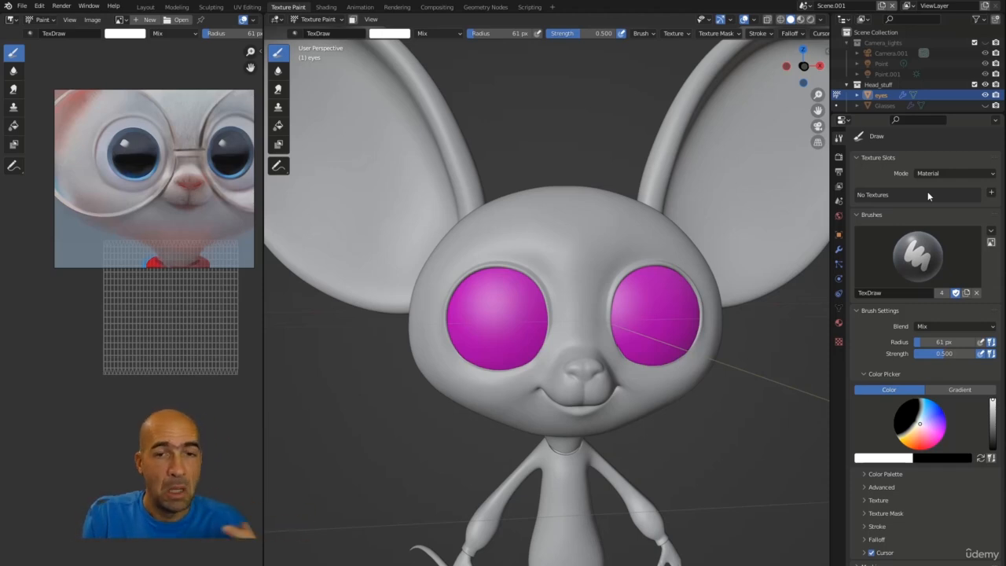
Step: Start adding a Base Color texture paint slot with a 2048 px width and cancel the dialog
click(991, 194)
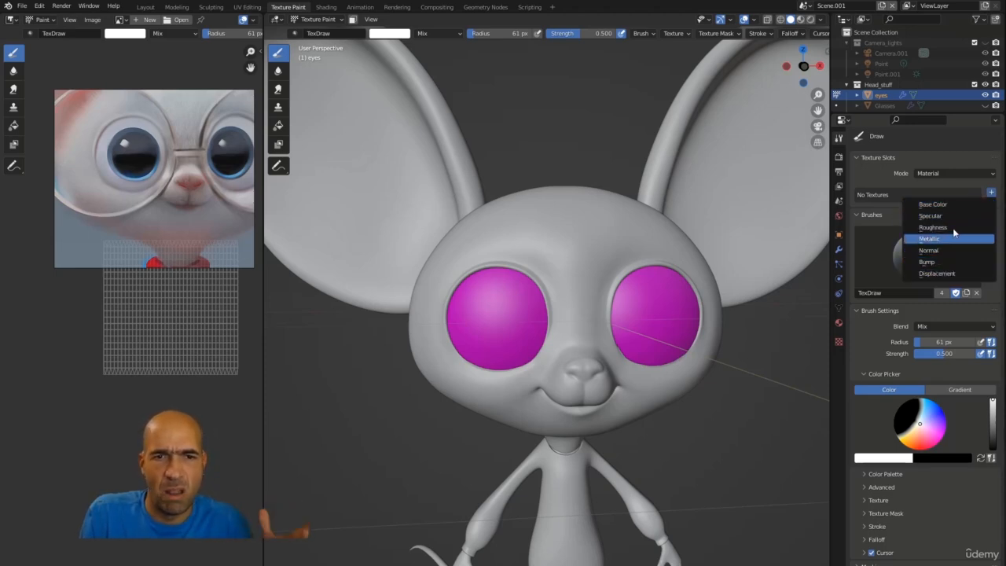
click(954, 206)
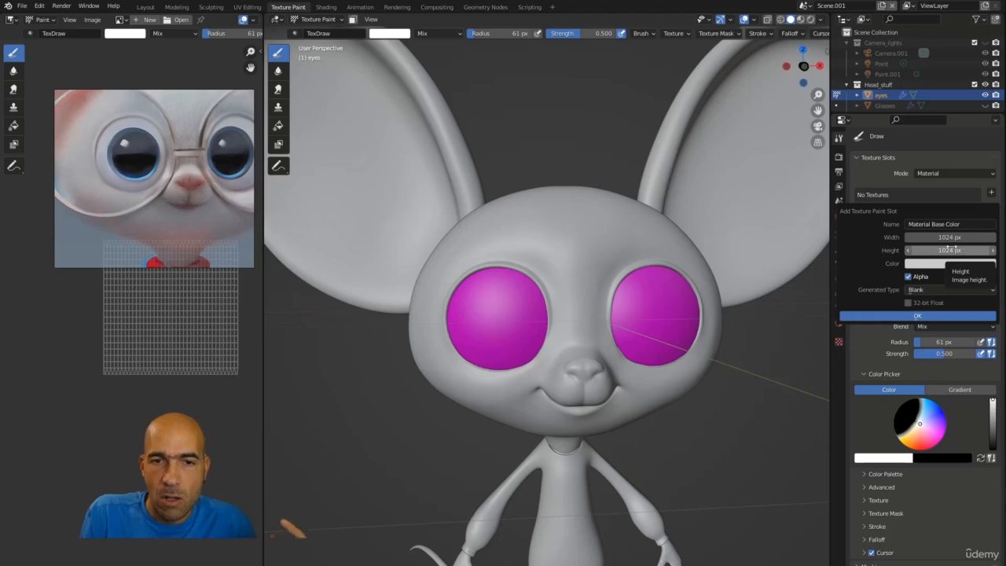
click(927, 237)
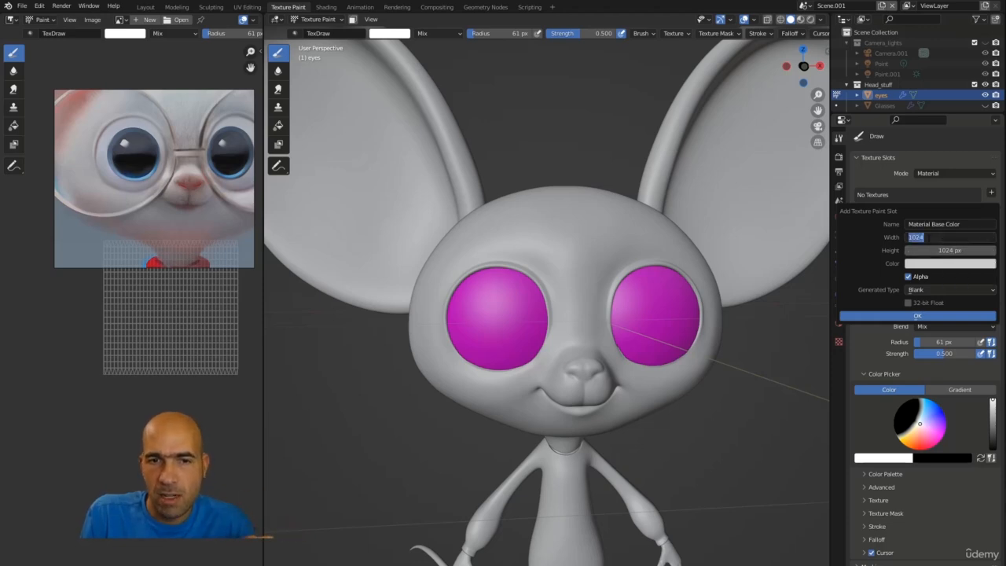
text(2048)
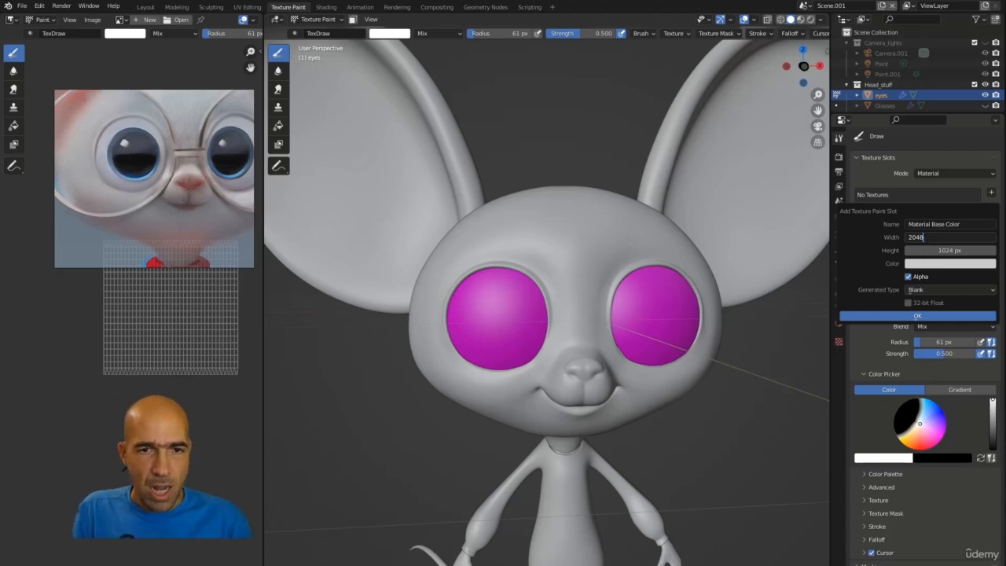
key(Escape)
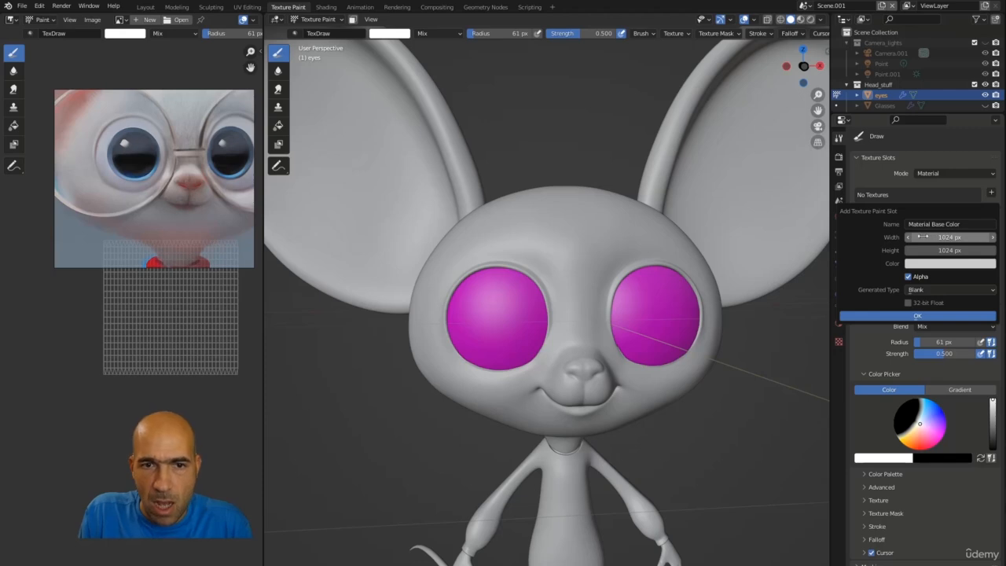
drag(919, 236, 965, 237)
key(Escape)
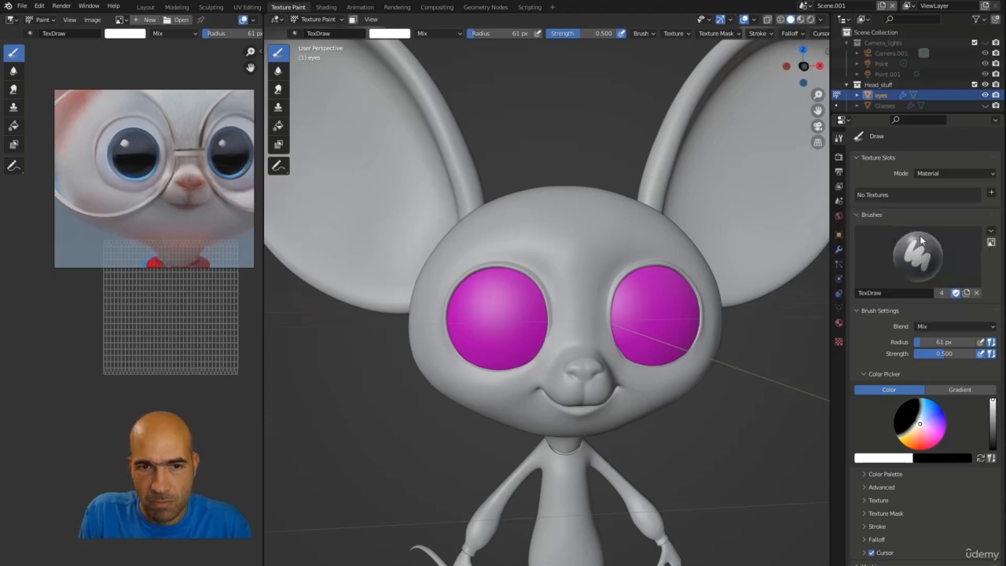
Step: Add a Base Color texture paint slot to the eyes with width and height set to 2048 px
click(991, 192)
click(927, 202)
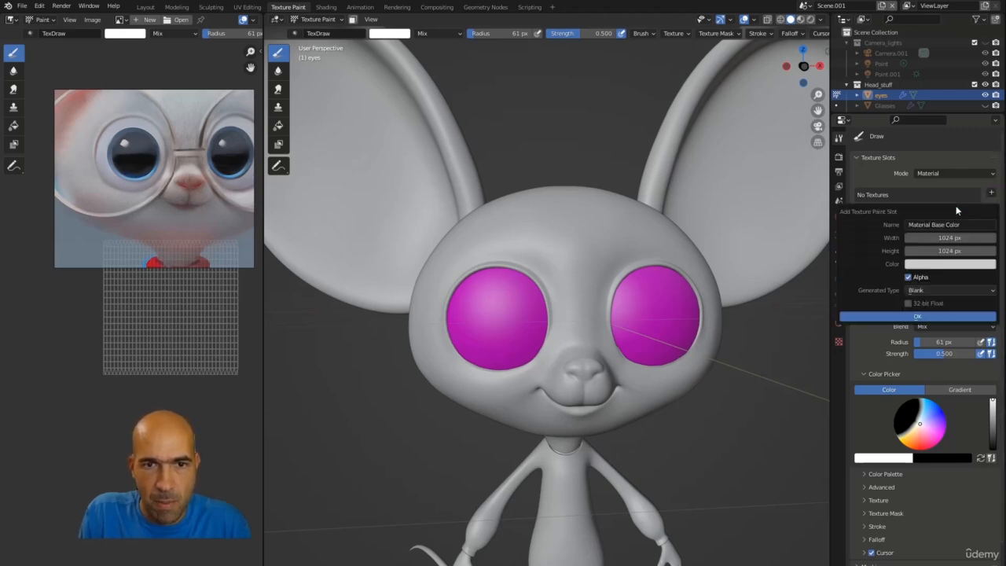
mouse_move(915, 236)
mouse_down()
mouse_move(973, 237)
mouse_move(943, 251)
mouse_up()
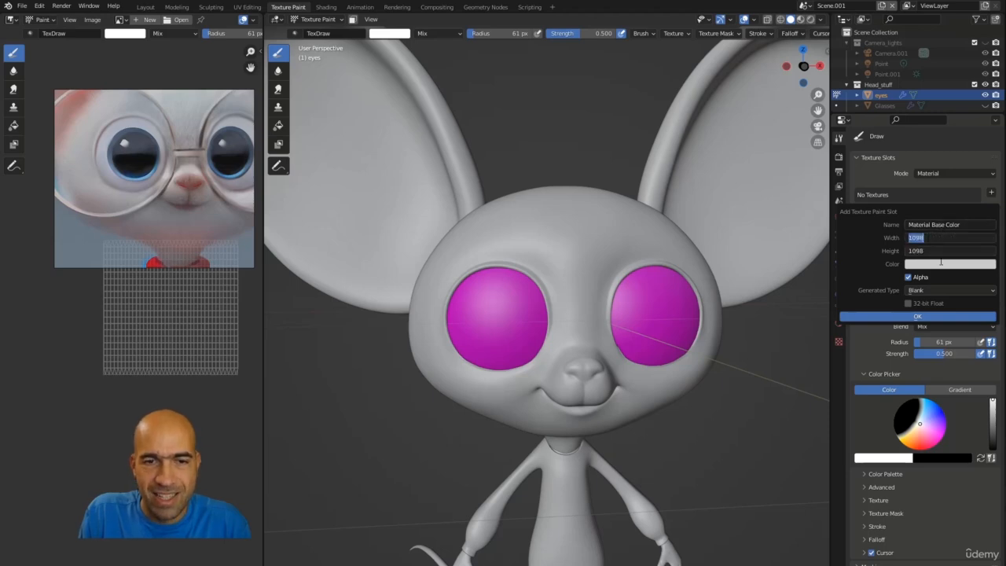
text(204)
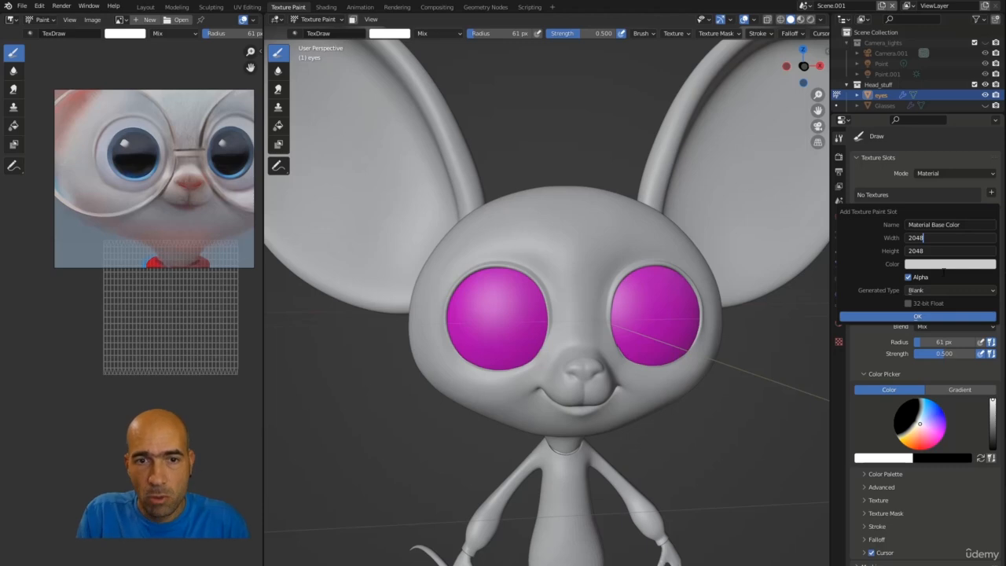
key(Return)
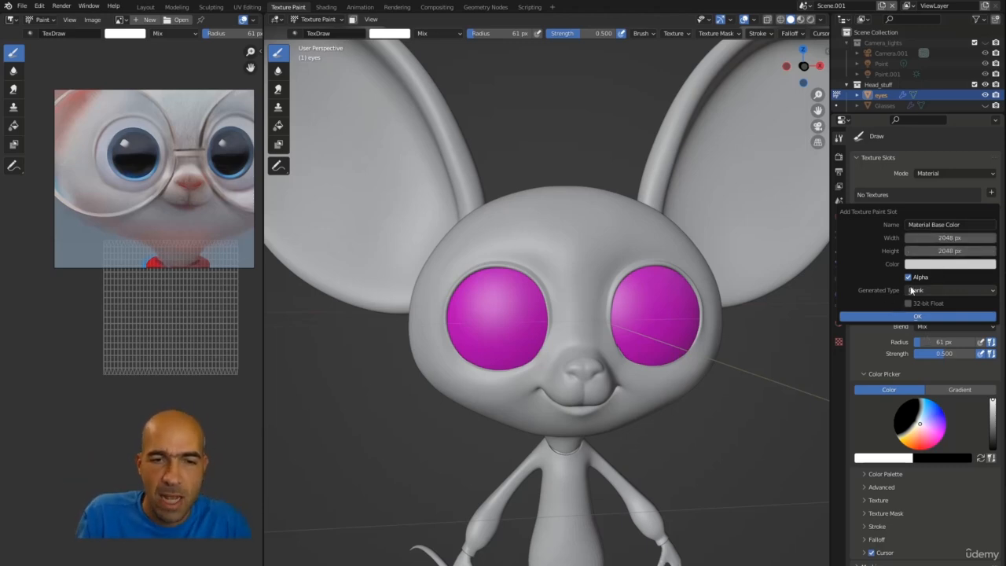
Step: Set the new slot's fill colour to black and create the texture
click(932, 265)
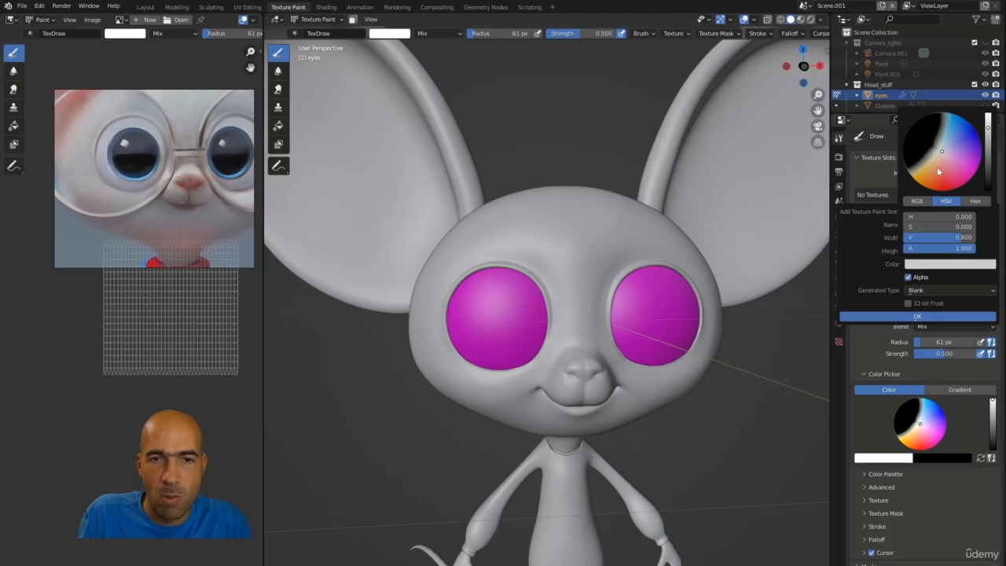
drag(988, 130, 988, 117)
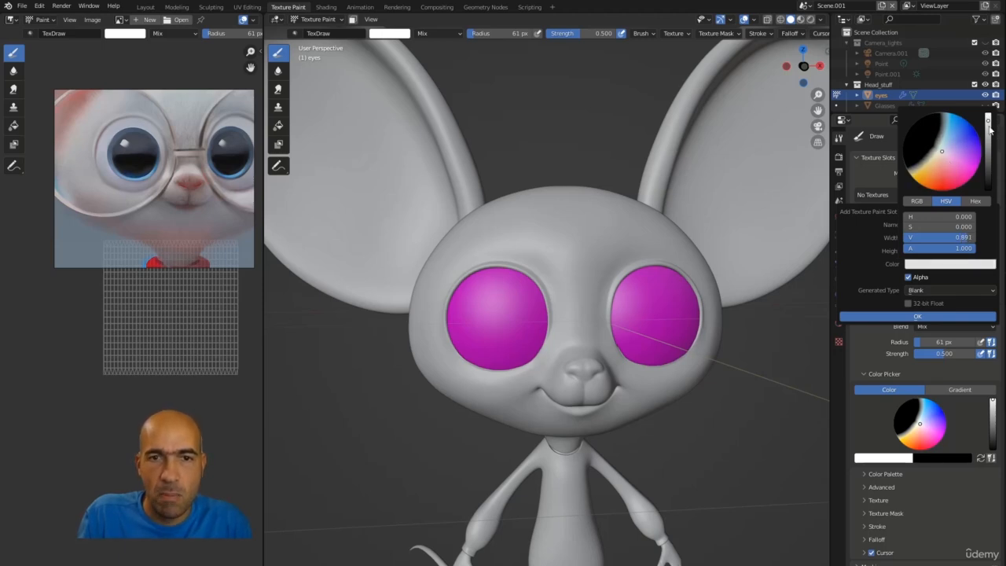
mouse_move(988, 130)
mouse_down()
mouse_move(988, 191)
mouse_move(987, 118)
mouse_up()
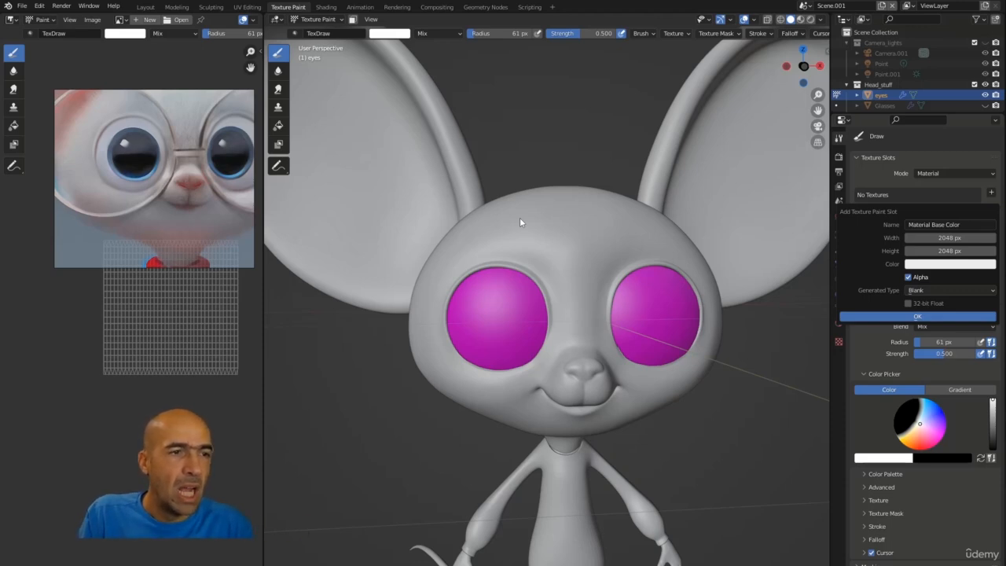
click(924, 265)
drag(989, 151, 988, 173)
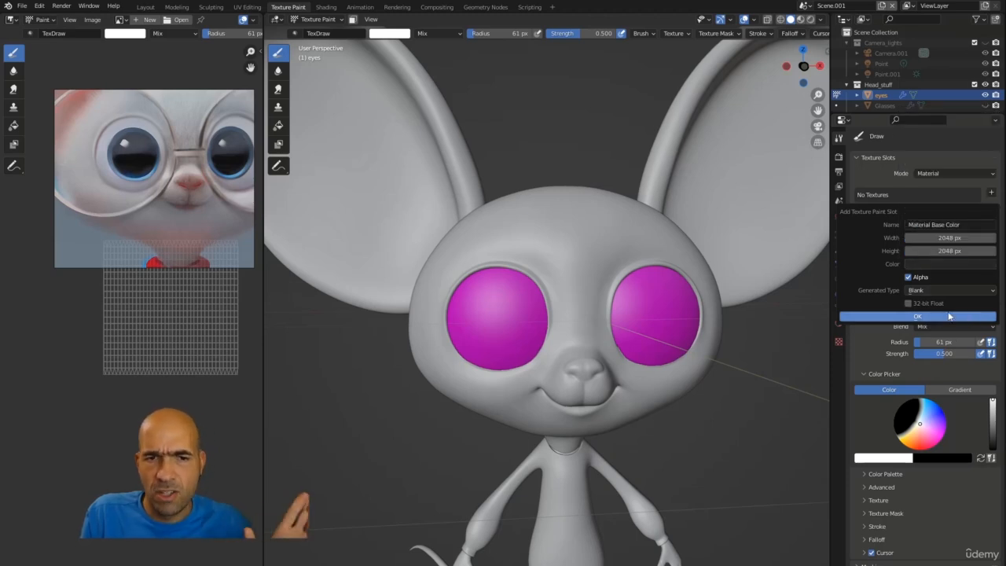
click(942, 317)
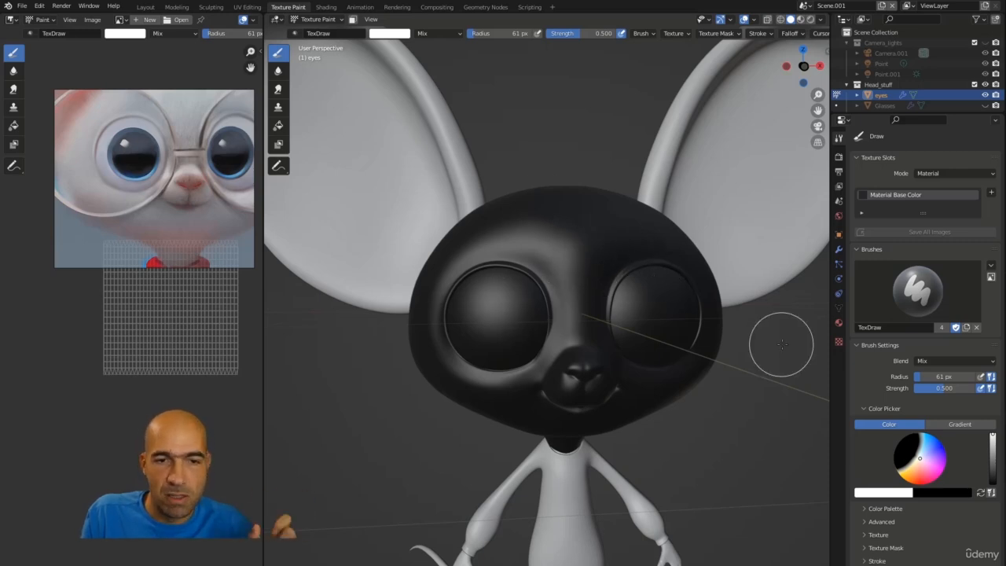
Step: Open the eyes' material, make a new copy of it and rename the copy Eyes
click(838, 324)
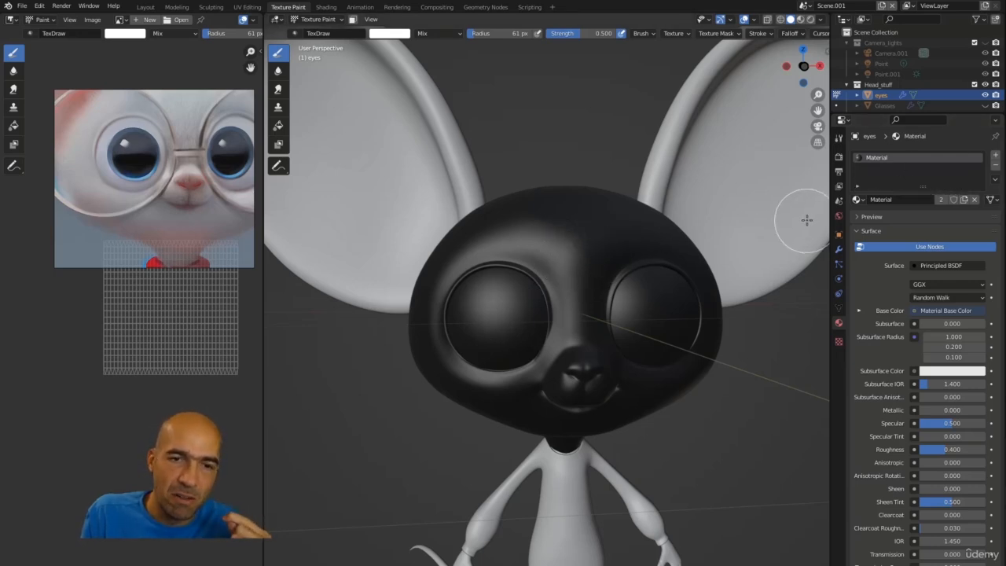
click(856, 200)
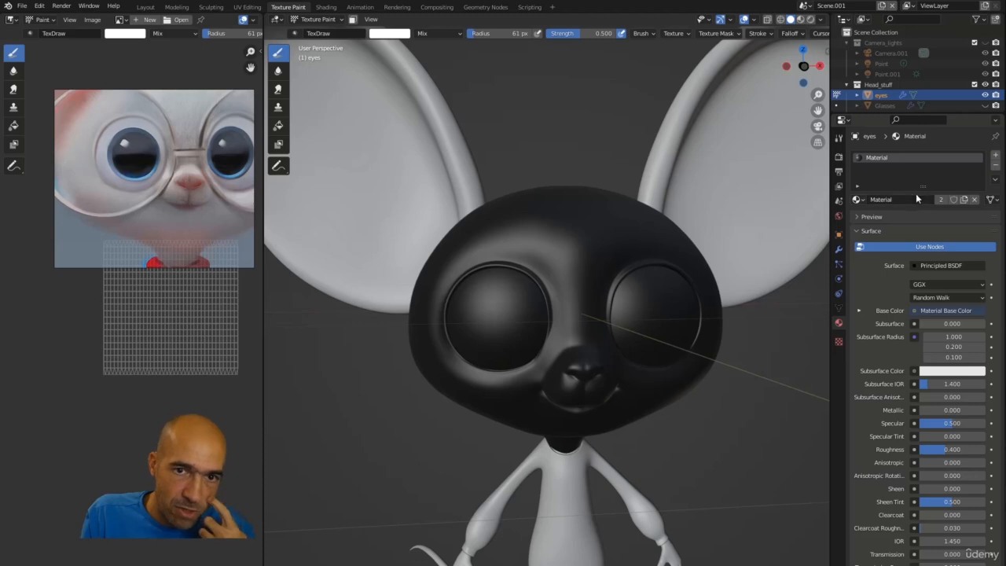
click(964, 200)
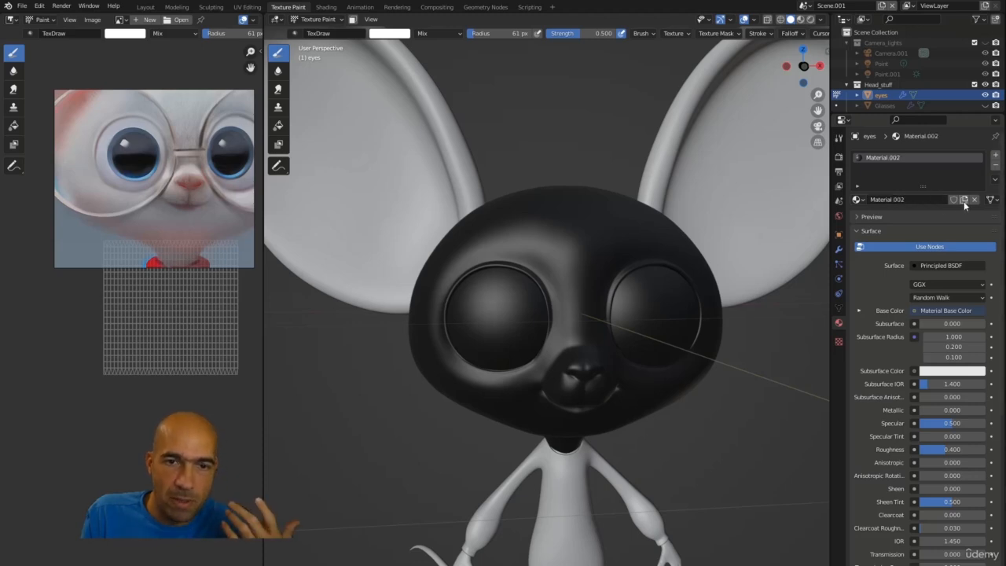
click(928, 201)
text(Eyes)
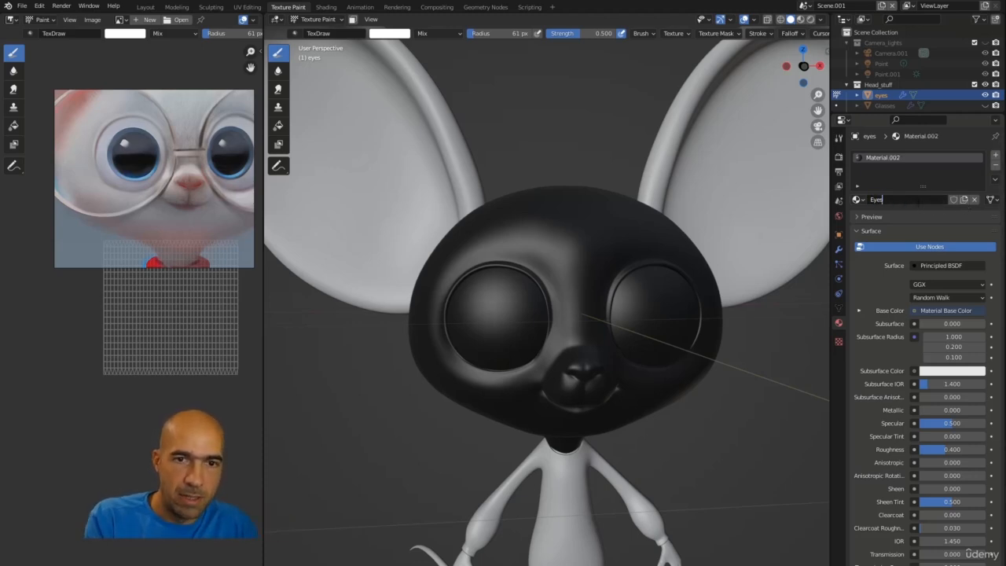
key(Return)
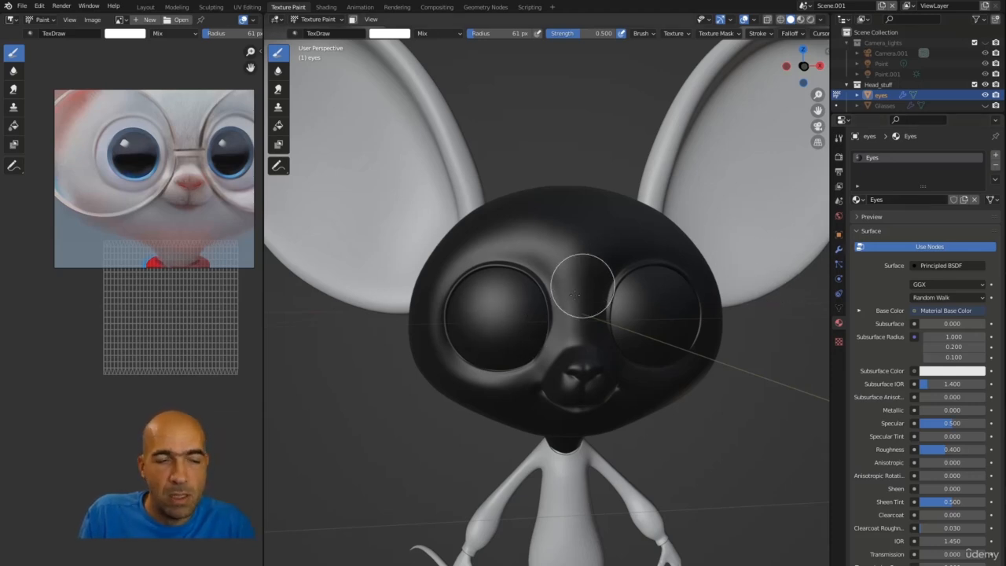
Step: Switch to the Fill tool and try filling an eye, undoing the fill
click(279, 130)
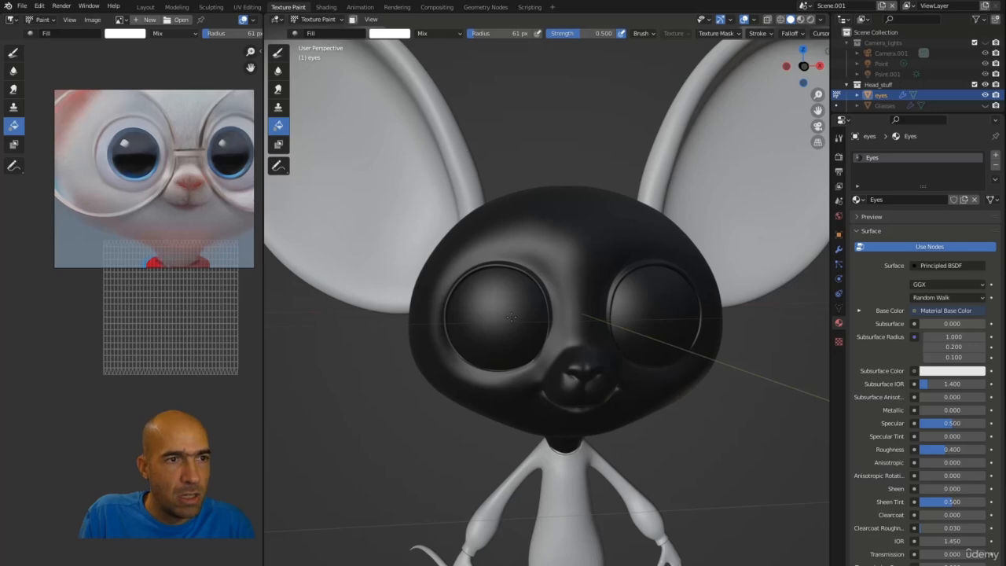
click(512, 317)
middle_drag(522, 314, 620, 319)
key(ctrl+z)
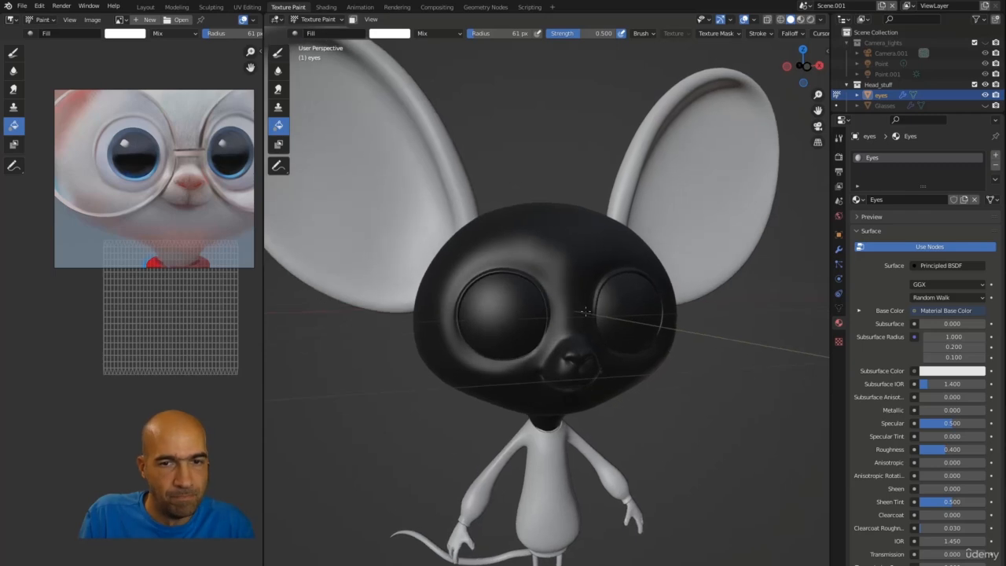
click(975, 200)
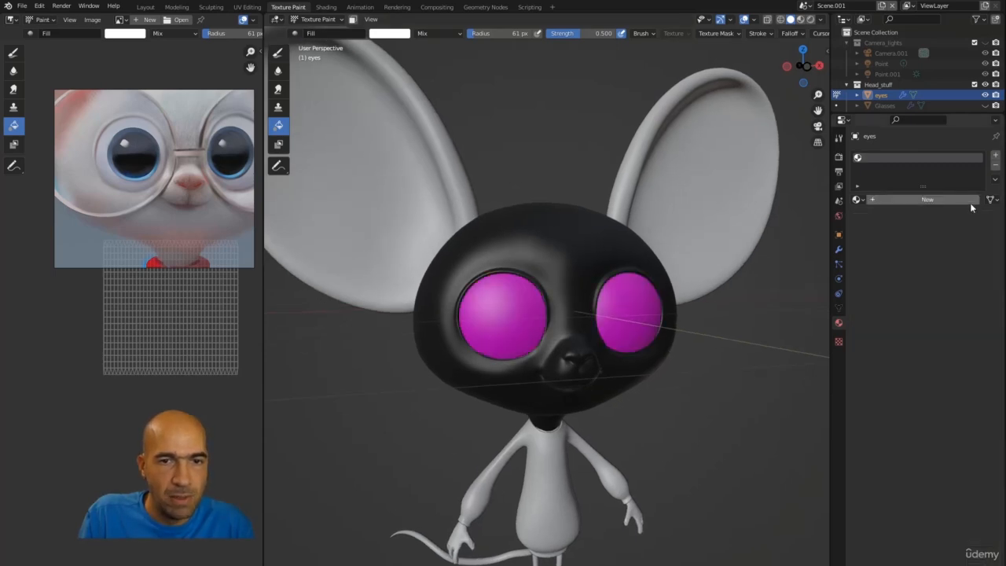
scroll(604, 295, up, 3)
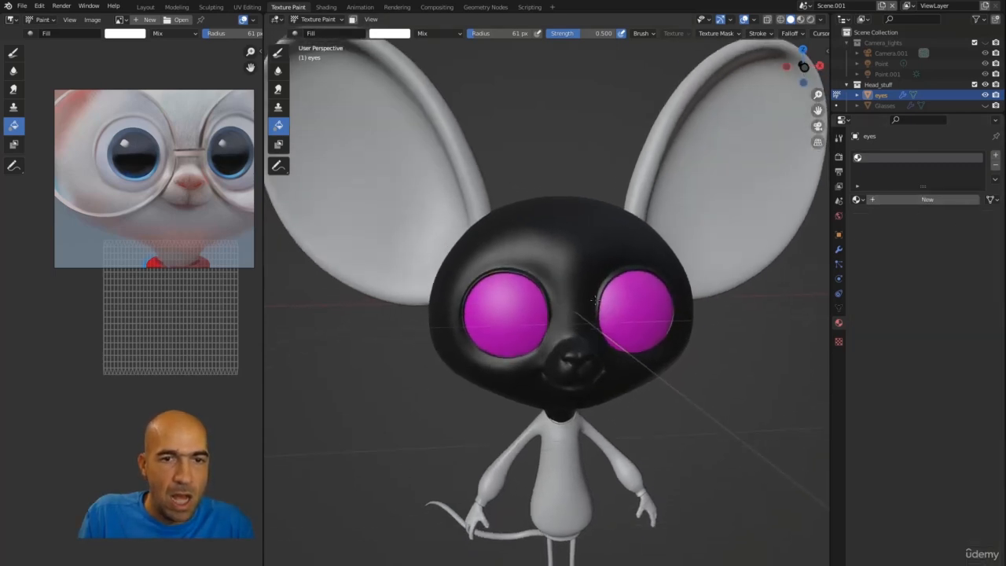
click(856, 200)
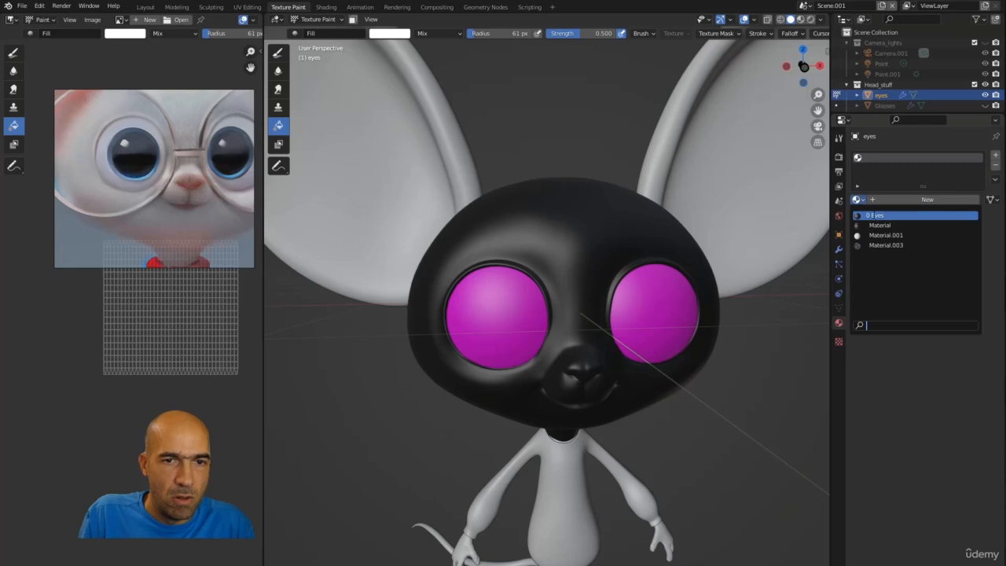
click(874, 214)
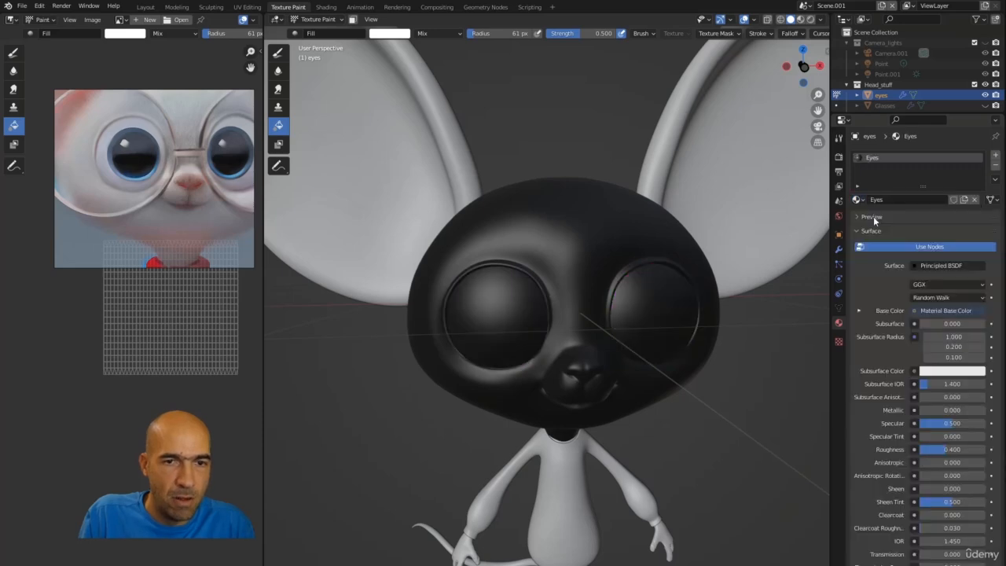
Step: Switch to the head mesh, pick its Material and disconnect the texture from its Base Color
middle_drag(538, 378, 523, 331)
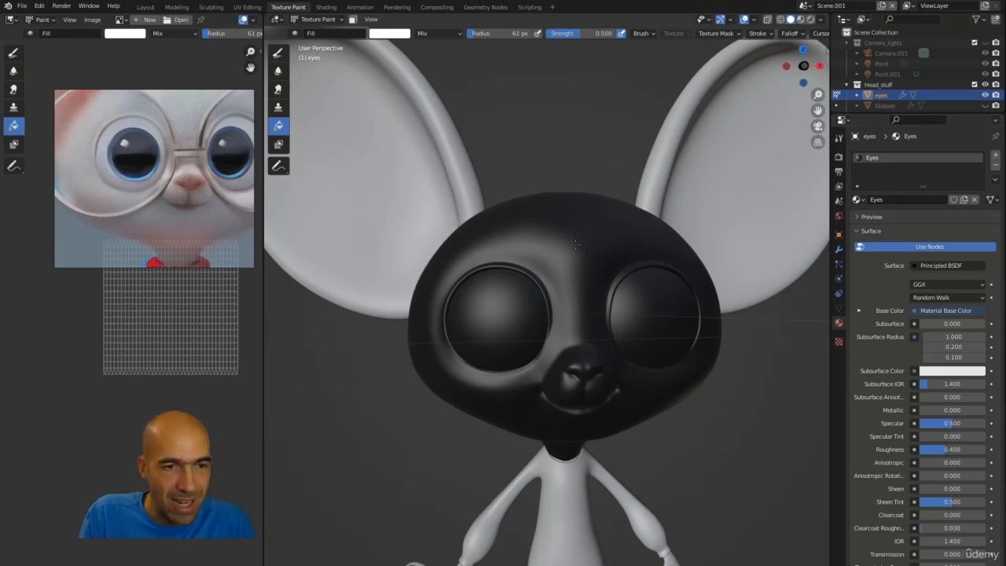
key(alt+q)
click(856, 200)
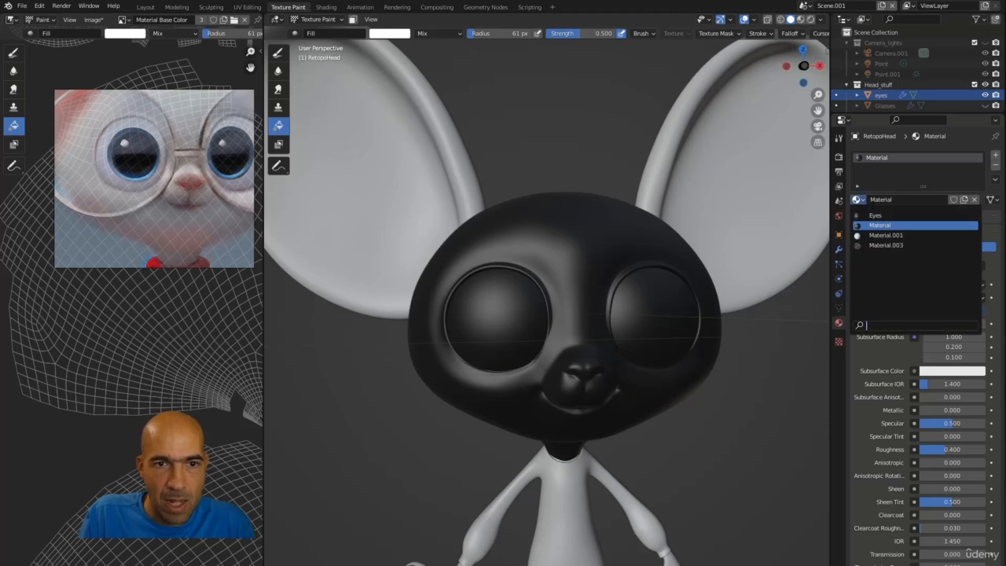
click(878, 225)
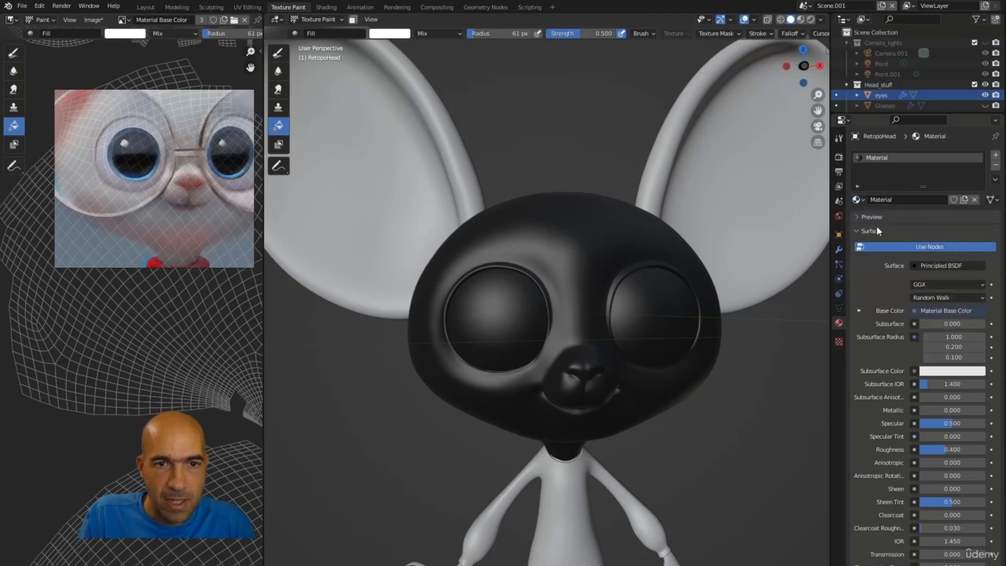
click(942, 312)
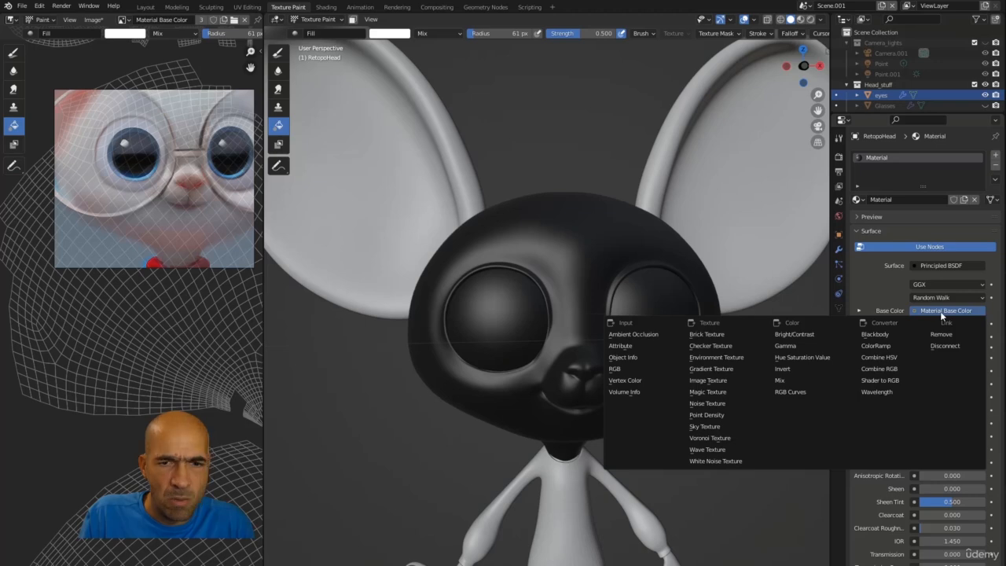
click(949, 335)
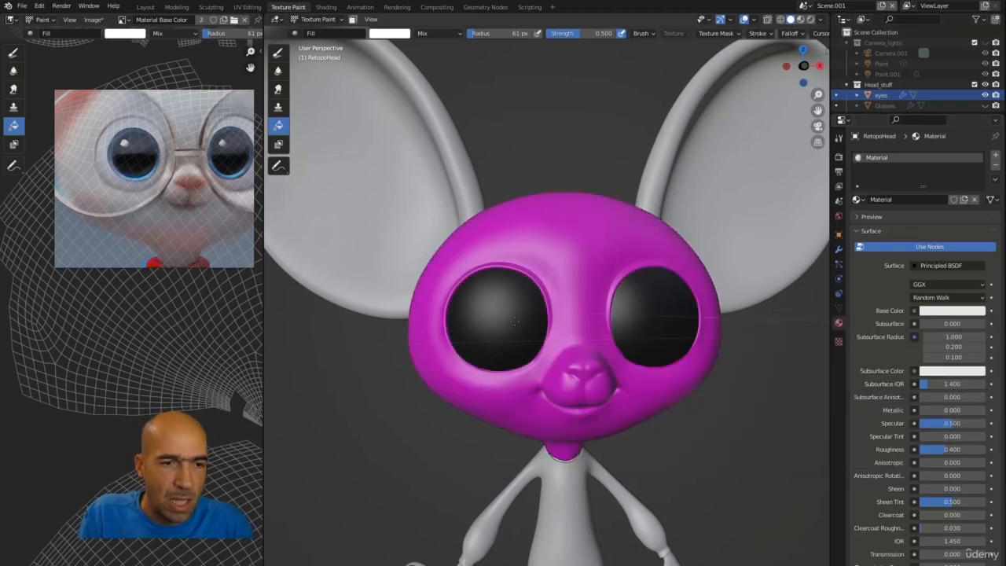
Step: Return to the eyes and fill their texture white with the Fill tool, setting its strength to 1.0
click(839, 141)
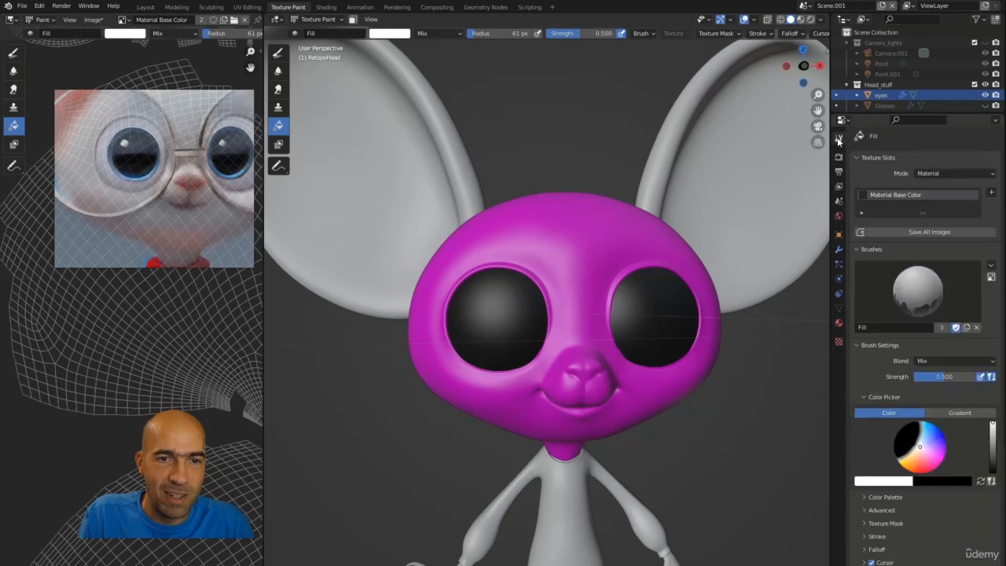
key(alt+q)
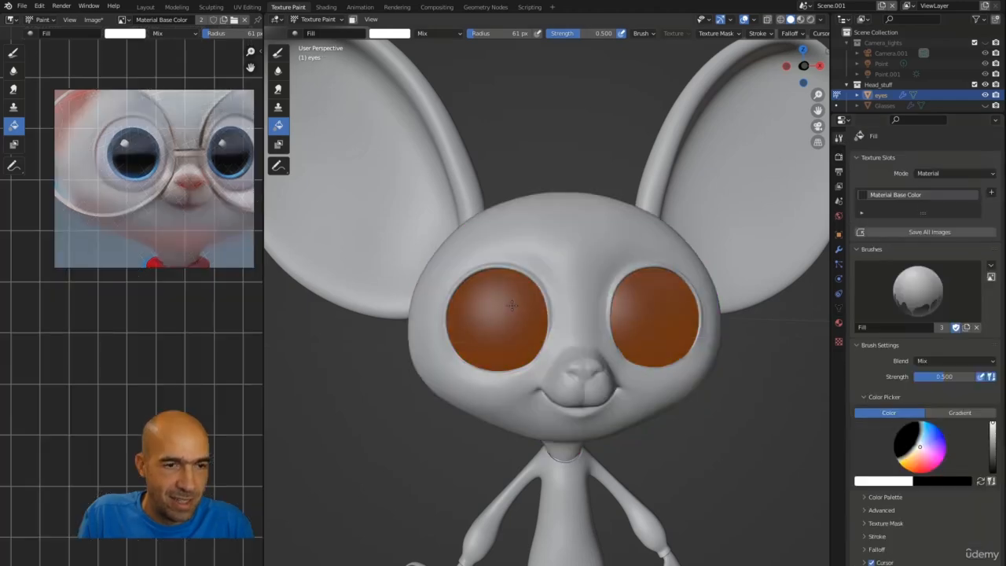
scroll(182, 305, down, 7)
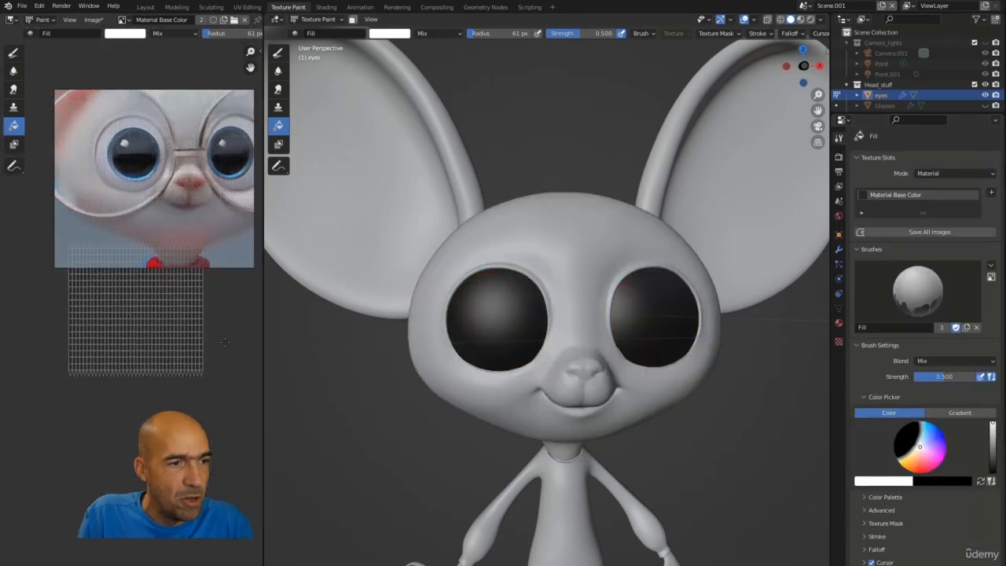
middle_drag(182, 305, 148, 344)
middle_drag(469, 313, 406, 111)
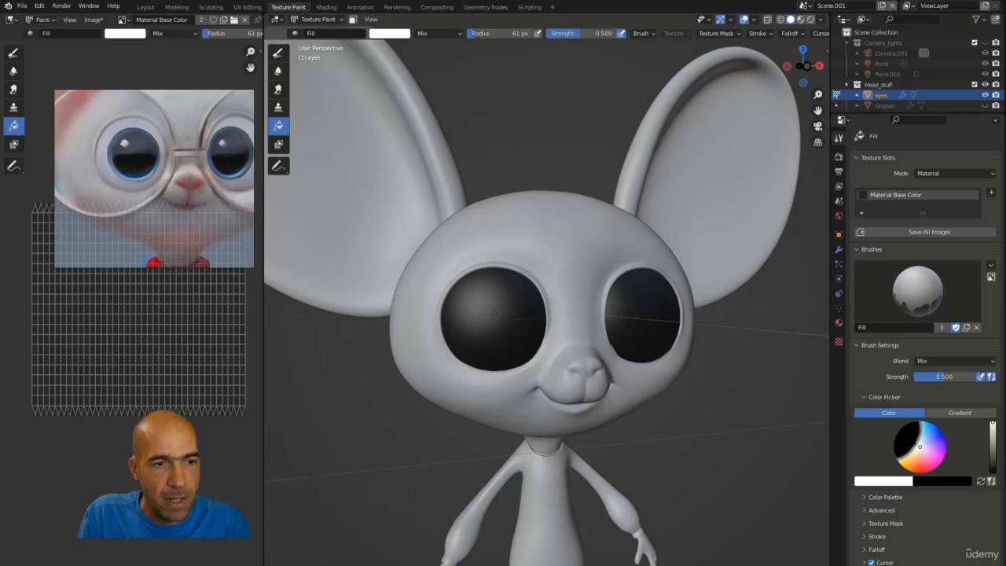
key(ctrl+z)
mouse_move(523, 253)
middle_down()
mouse_move(511, 231)
mouse_move(503, 235)
mouse_move(511, 246)
middle_up()
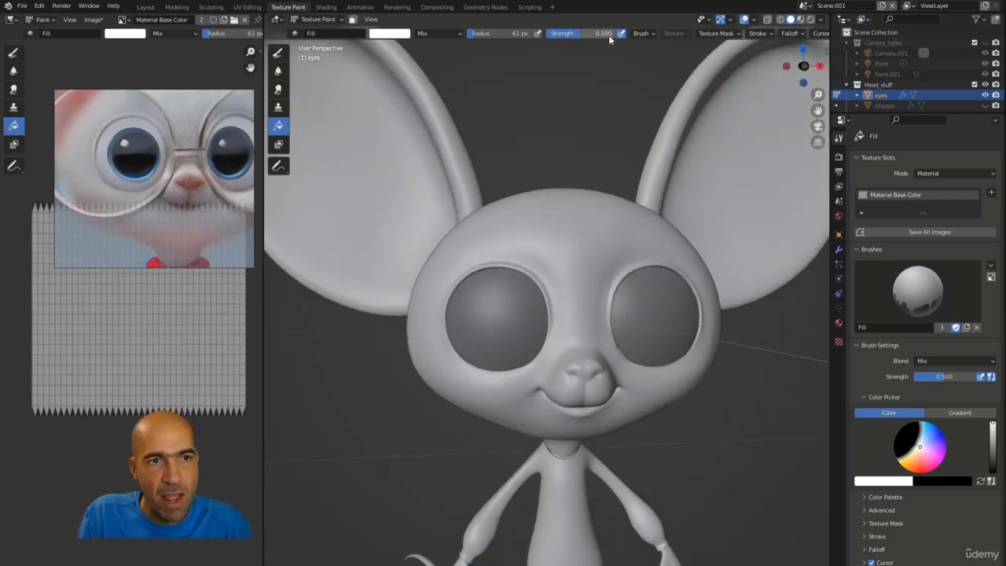
click(503, 301)
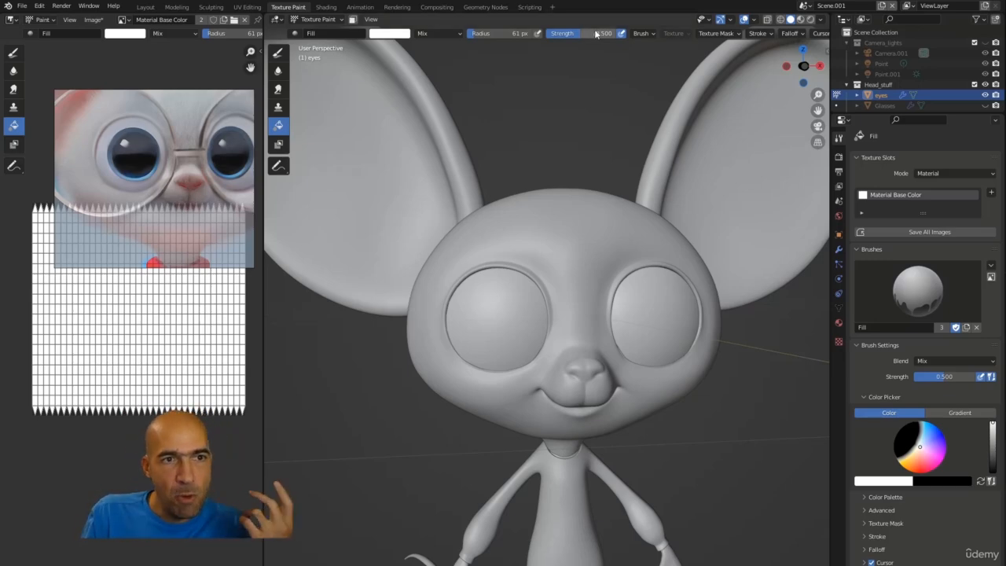
drag(594, 33, 633, 33)
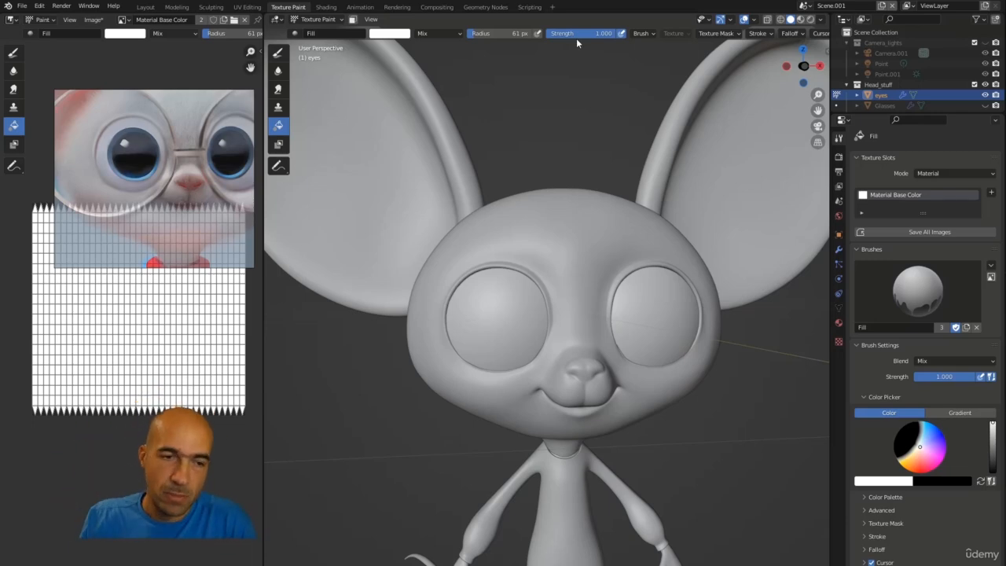
Step: Switch to the Draw brush and pick a pale lavender paint colour from the colour wheel
click(278, 52)
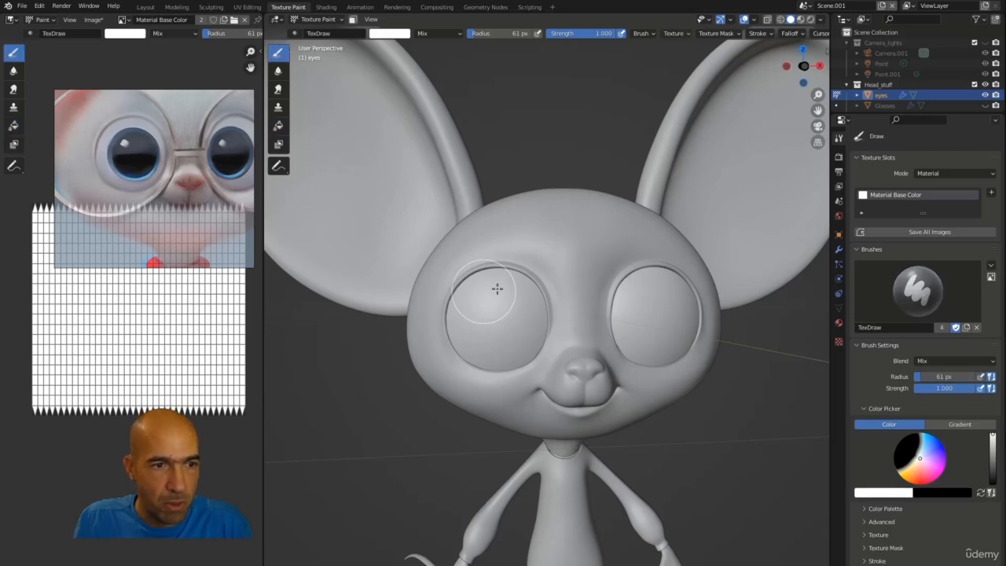
click(395, 37)
click(400, 38)
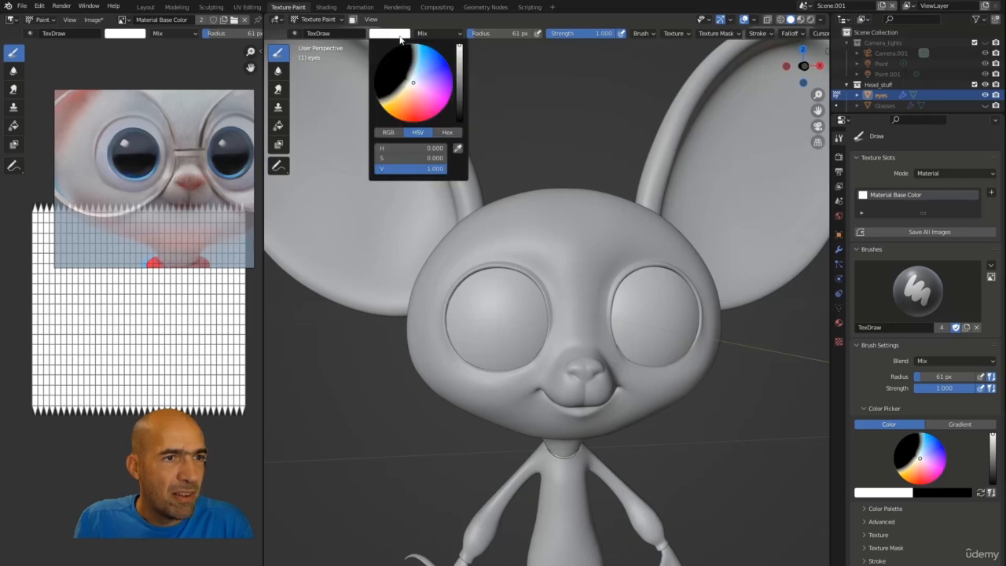
click(429, 77)
mouse_move(429, 72)
mouse_down()
mouse_move(460, 56)
mouse_move(460, 88)
mouse_move(460, 52)
mouse_move(416, 81)
mouse_up()
click(459, 52)
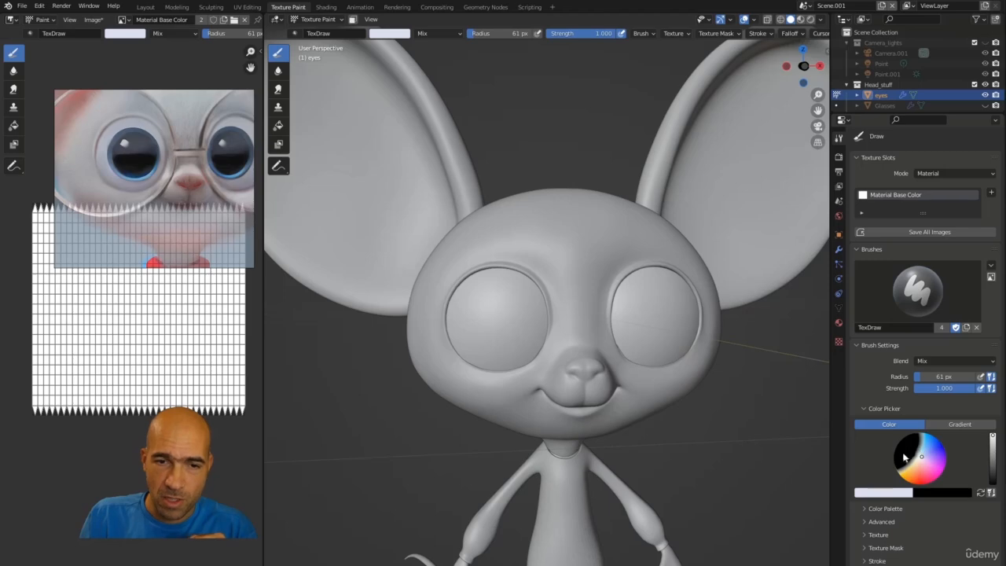
Step: Pick a blue paint colour, set the brush radius to about 46 px and paint blue irises on the eyes
click(403, 37)
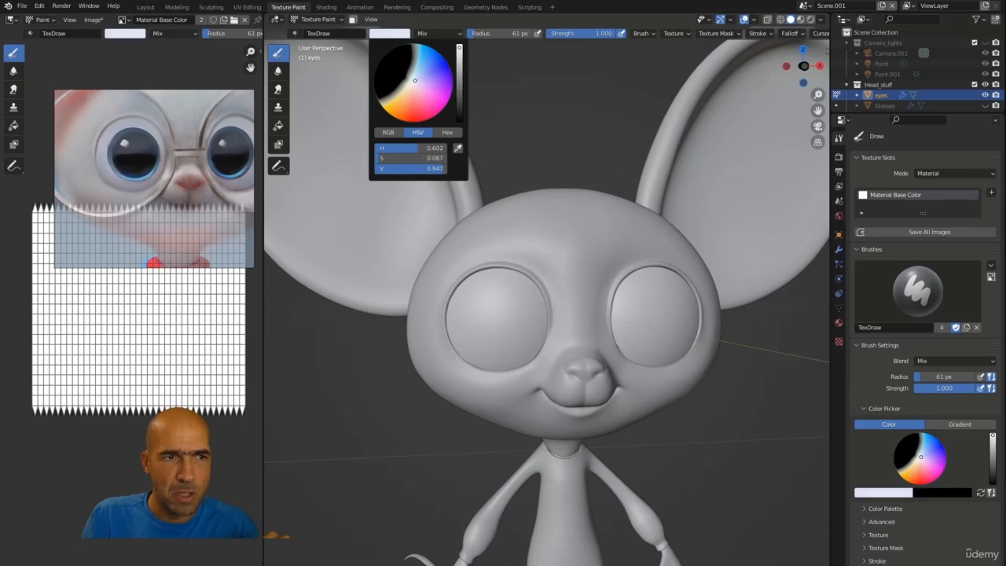
click(412, 83)
drag(413, 82, 457, 73)
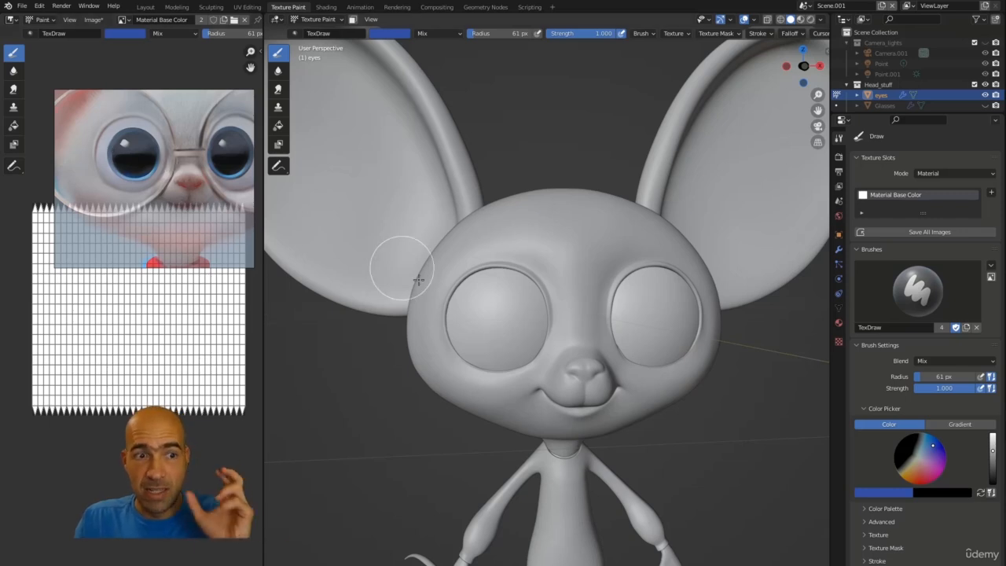
key(f)
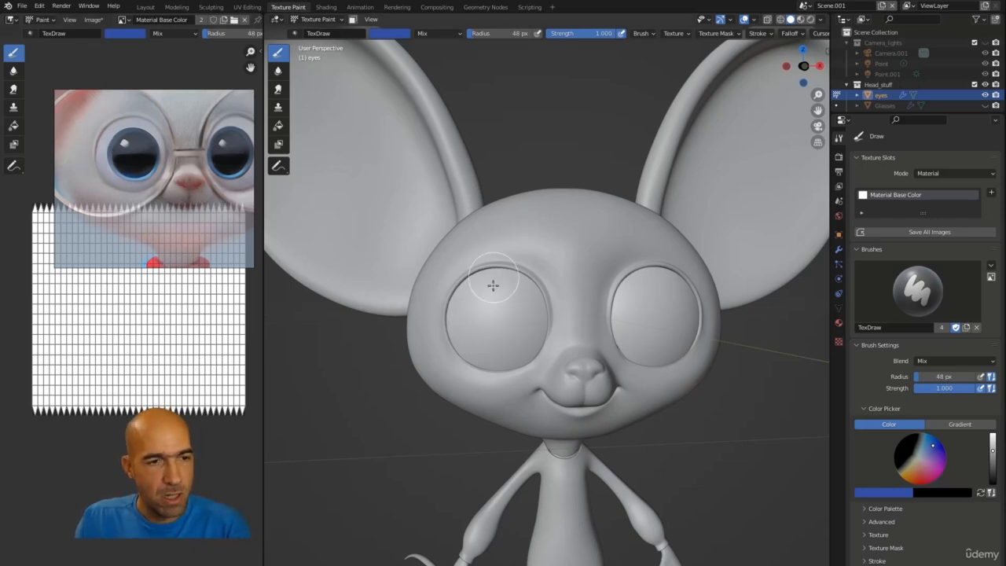
click(490, 305)
mouse_move(487, 327)
mouse_down()
mouse_move(476, 313)
mouse_move(483, 302)
mouse_move(514, 309)
mouse_move(503, 341)
mouse_move(475, 330)
mouse_move(507, 314)
mouse_move(491, 305)
mouse_move(503, 323)
mouse_move(482, 336)
mouse_move(512, 316)
mouse_move(507, 300)
mouse_move(512, 325)
mouse_move(480, 330)
mouse_move(497, 303)
mouse_move(509, 304)
mouse_move(481, 298)
mouse_move(487, 334)
mouse_move(506, 297)
mouse_up()
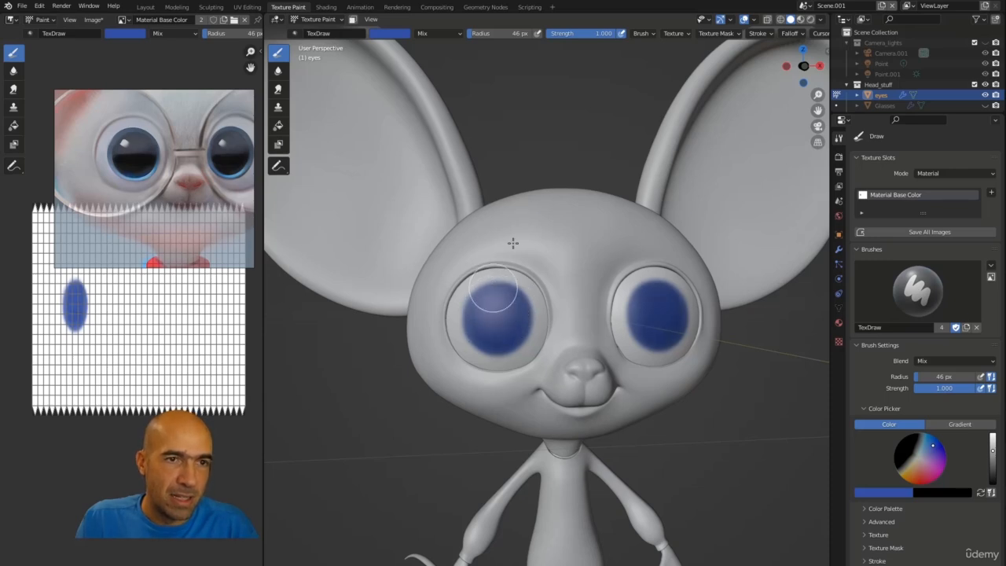
Step: Paint more blue over the left iris to even out its coverage
click(623, 35)
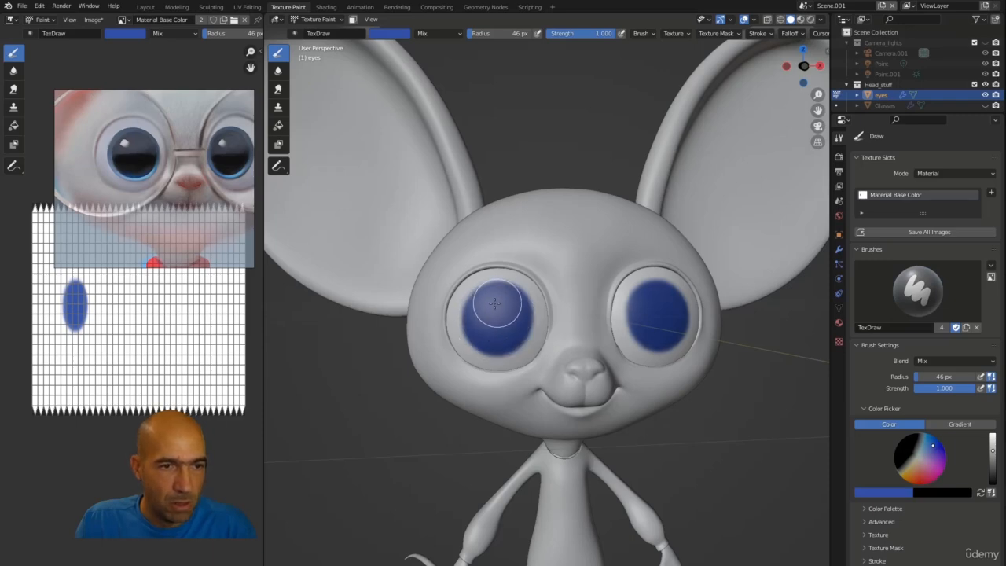
mouse_move(501, 301)
mouse_down()
mouse_move(483, 319)
mouse_move(492, 337)
mouse_move(478, 332)
mouse_move(476, 322)
mouse_move(512, 318)
mouse_up()
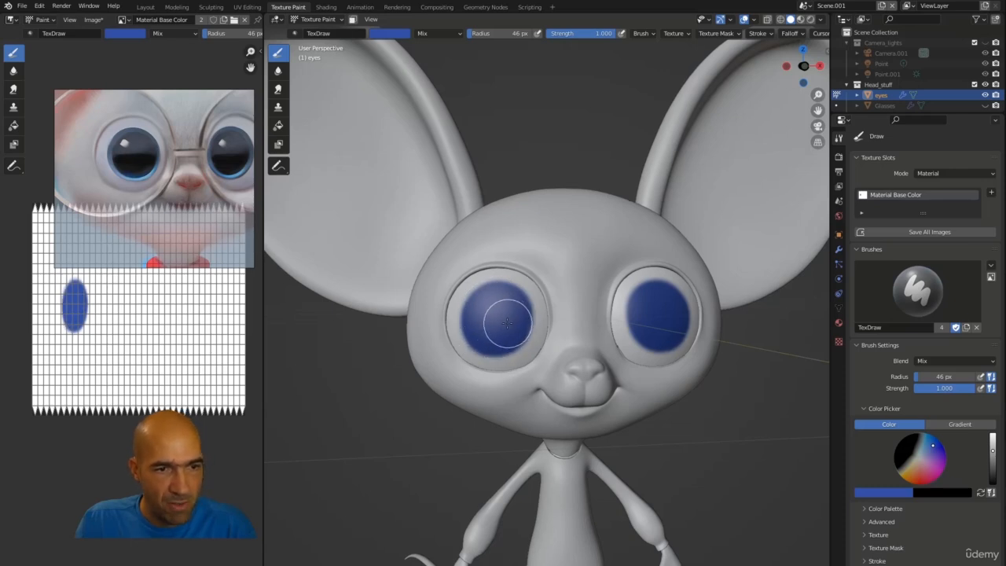
middle_drag(724, 383, 662, 314)
mouse_move(653, 330)
mouse_down()
mouse_move(662, 325)
mouse_move(656, 318)
mouse_move(666, 333)
mouse_move(655, 303)
mouse_move(633, 290)
mouse_up()
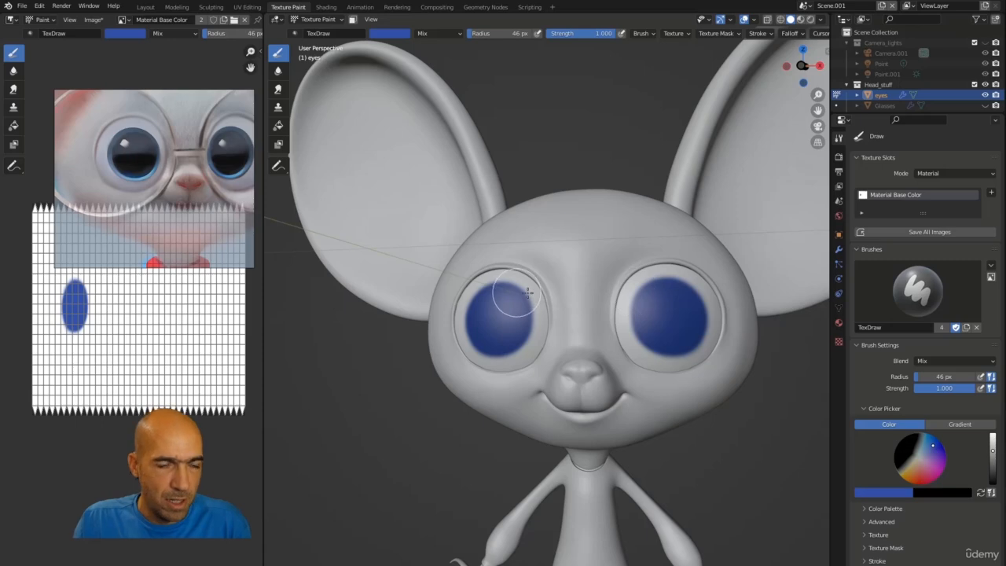
middle_drag(508, 291, 451, 361)
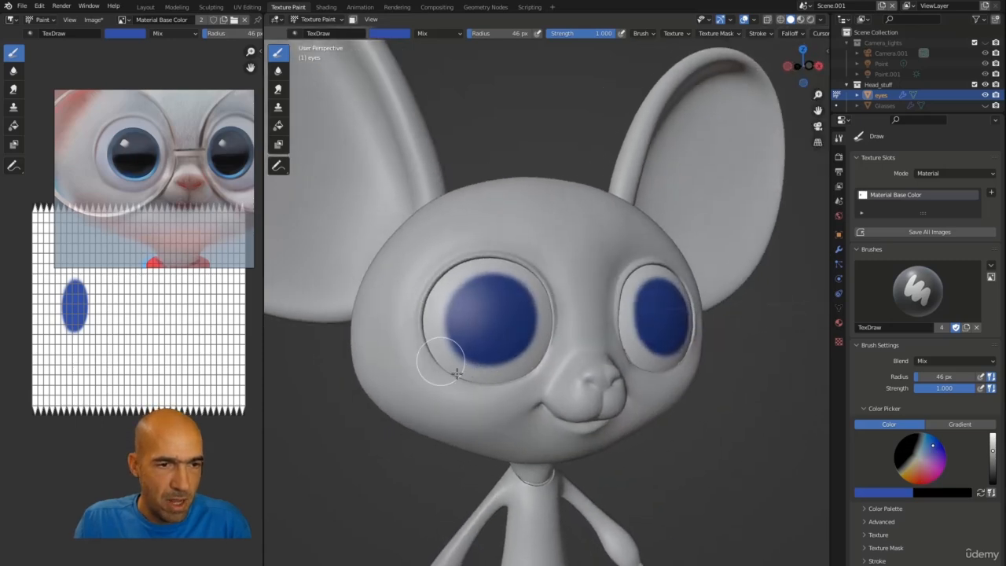
Step: Pick white from the colour wheel, then sample a colour from the eye surface
click(390, 33)
click(412, 81)
drag(459, 72, 458, 43)
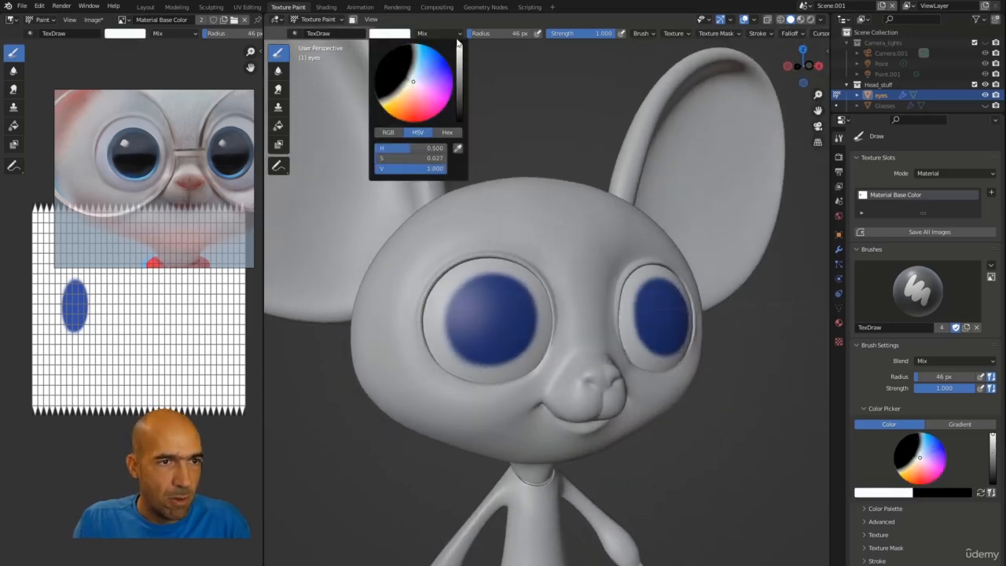
click(397, 33)
key(s)
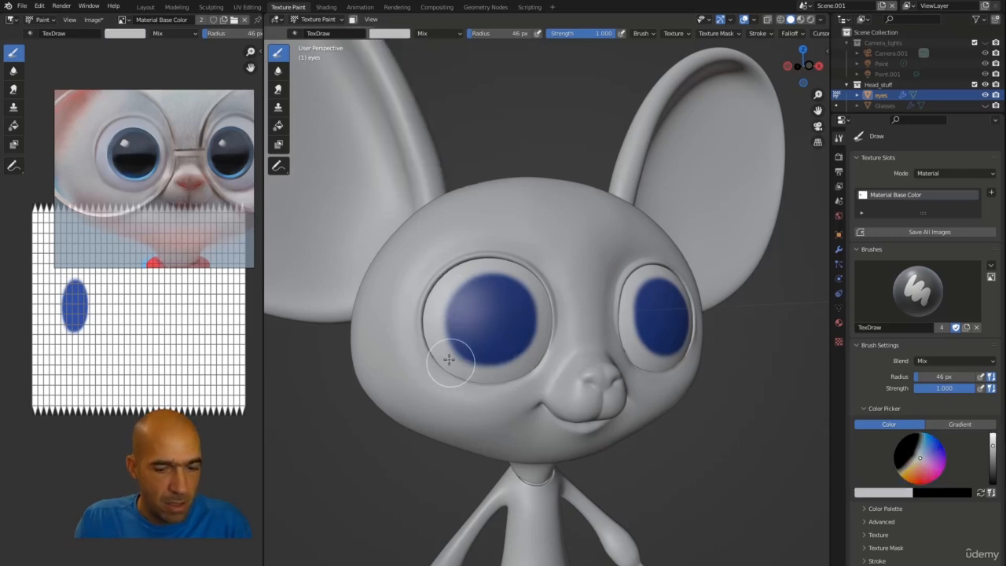
Step: Reduce the brush radius to 32 px and paint a stroke under the left iris, undoing it
key(bracketleft)
key(bracketleft)
key(bracketleft)
drag(446, 356, 483, 381)
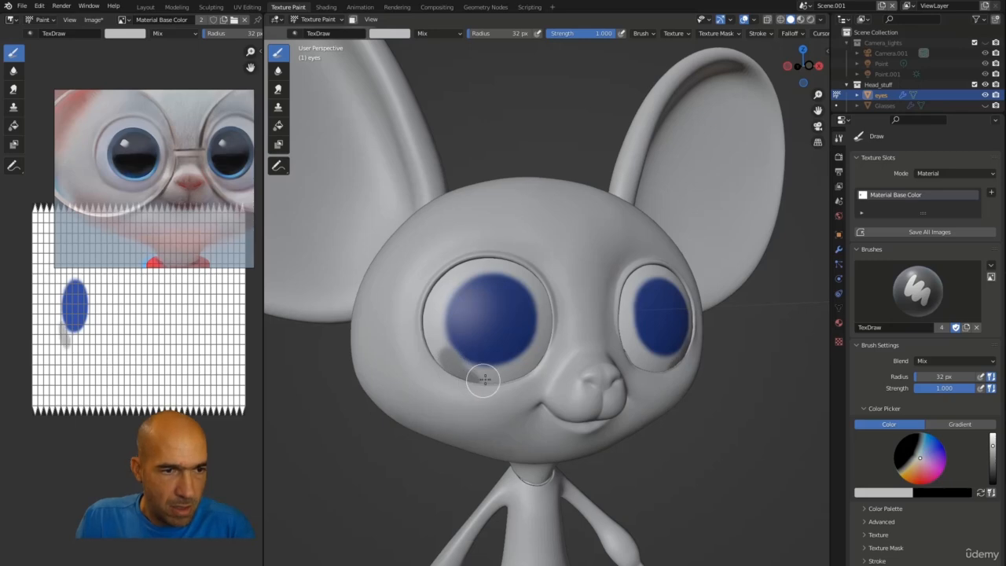
key(ctrl+z)
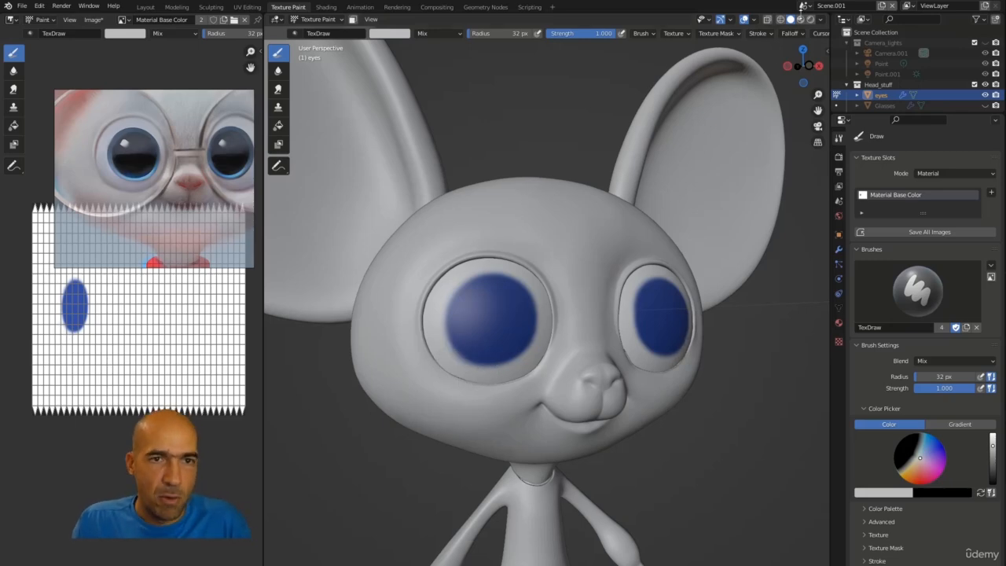
Step: Switch the viewport shading lighting to Flat, trying Studio and MatCap along the way
click(820, 21)
click(836, 70)
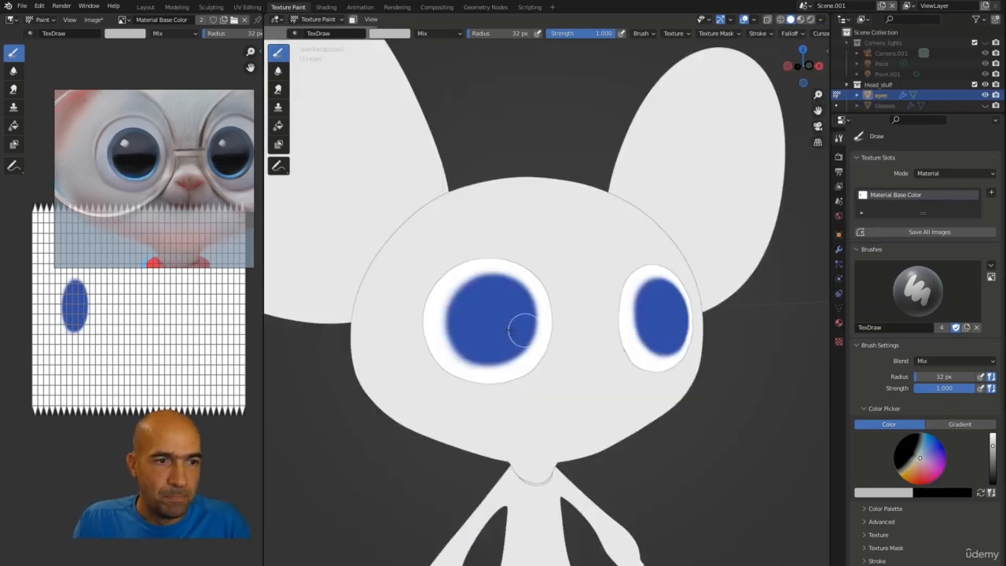
click(822, 21)
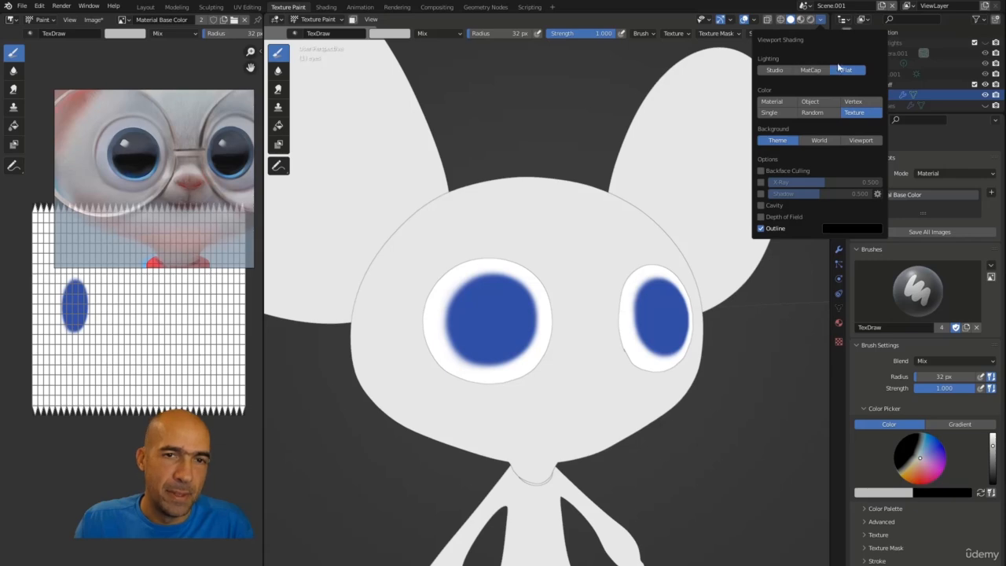
click(775, 70)
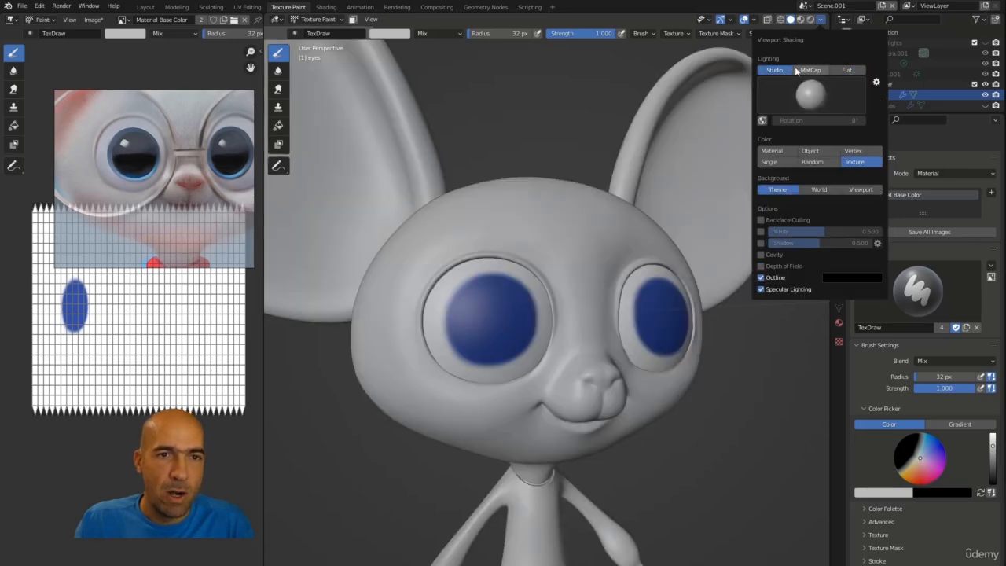
click(806, 70)
click(775, 69)
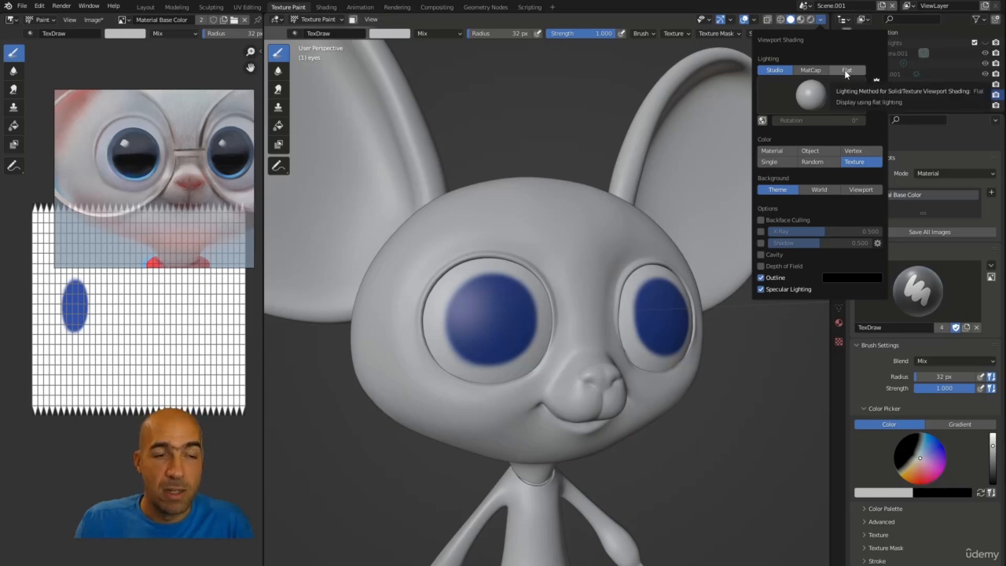
click(846, 70)
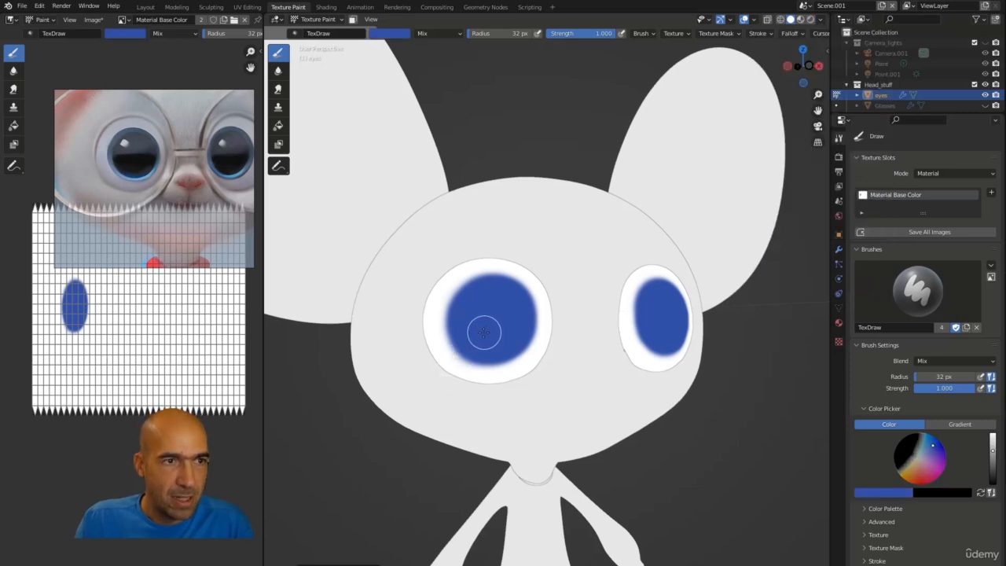
Step: Sample the eye-white colour and paint white along the lower edge of the left iris
key(s)
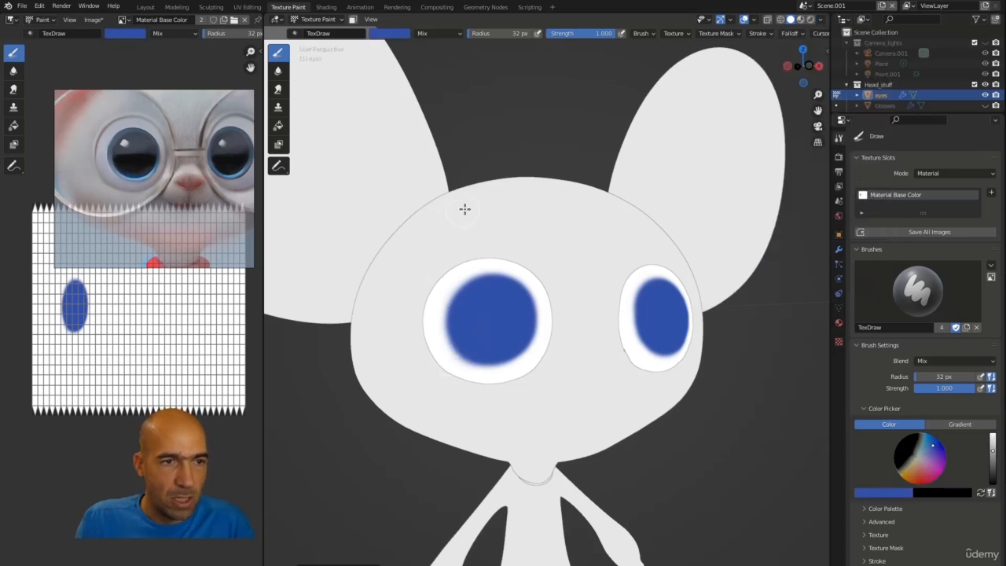
key(s)
key(s)
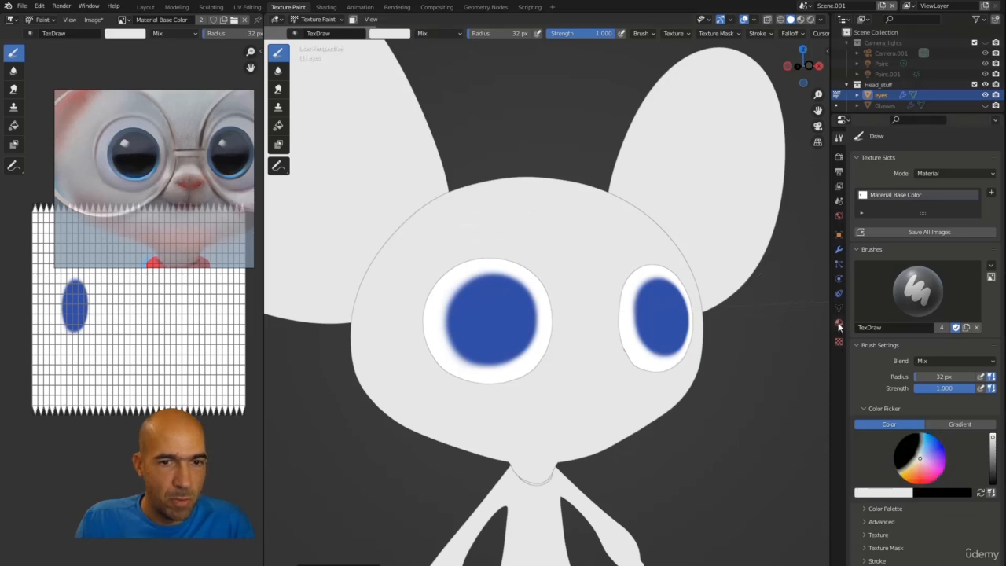
key(s)
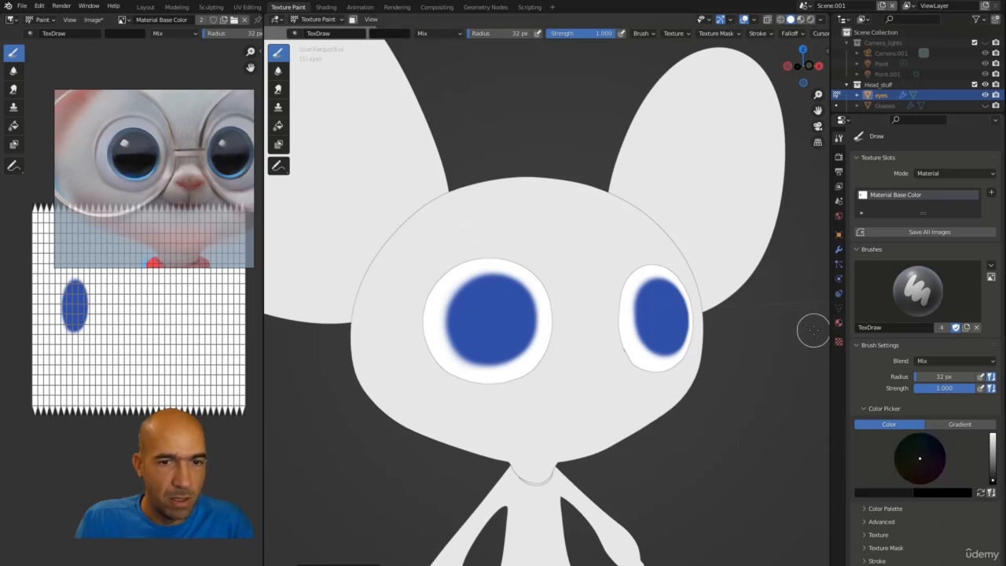
key(s)
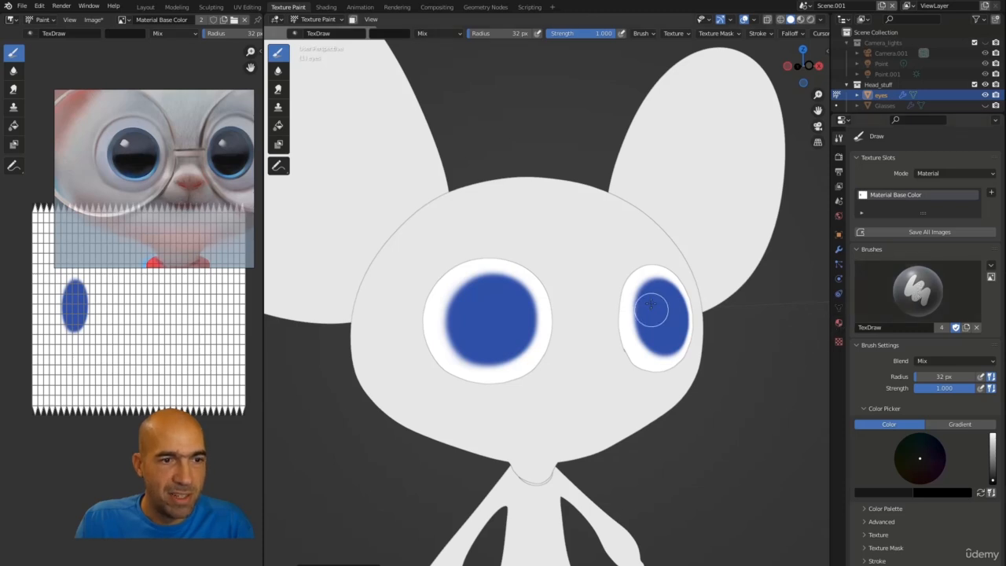
key(s)
key(s)
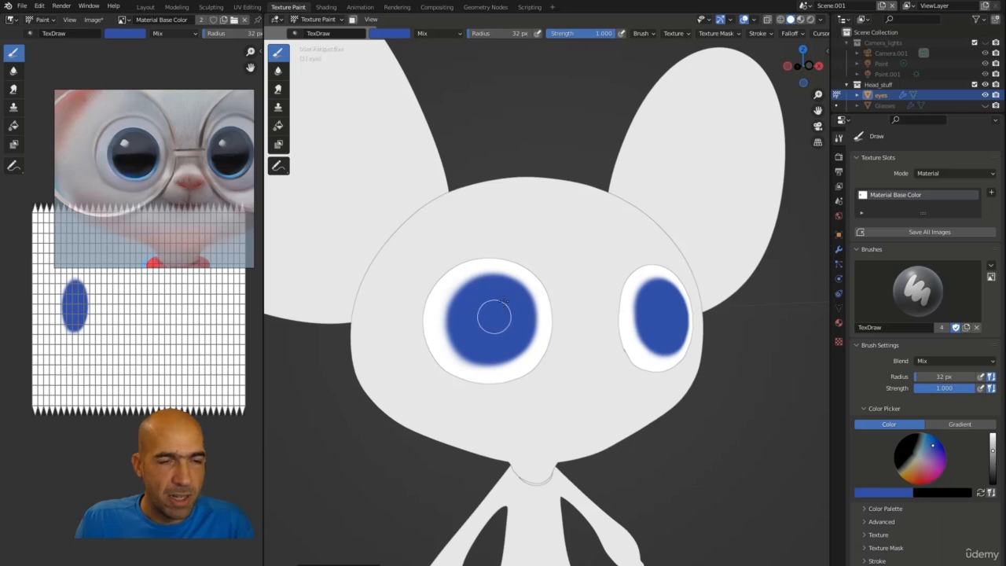
key(s)
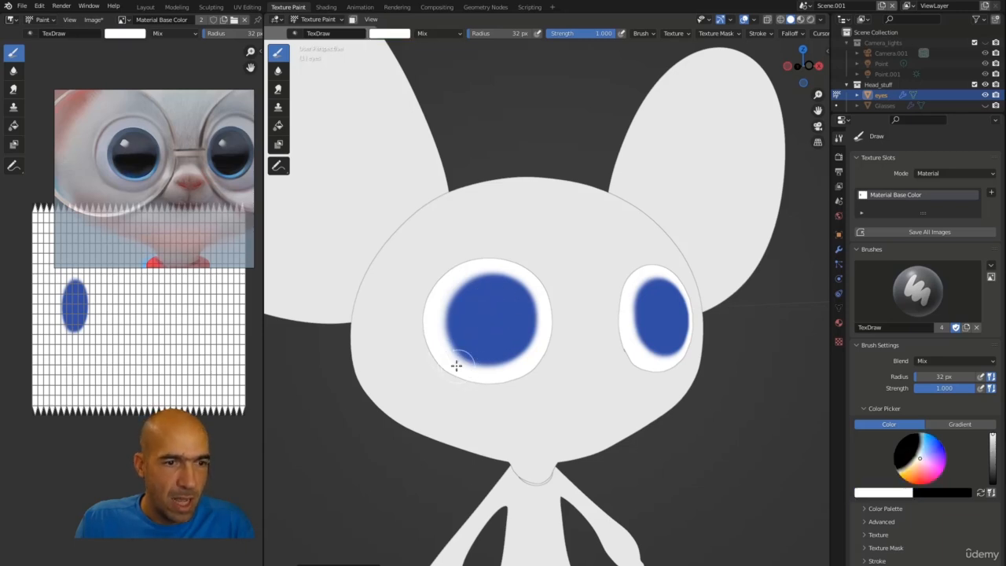
drag(455, 365, 512, 376)
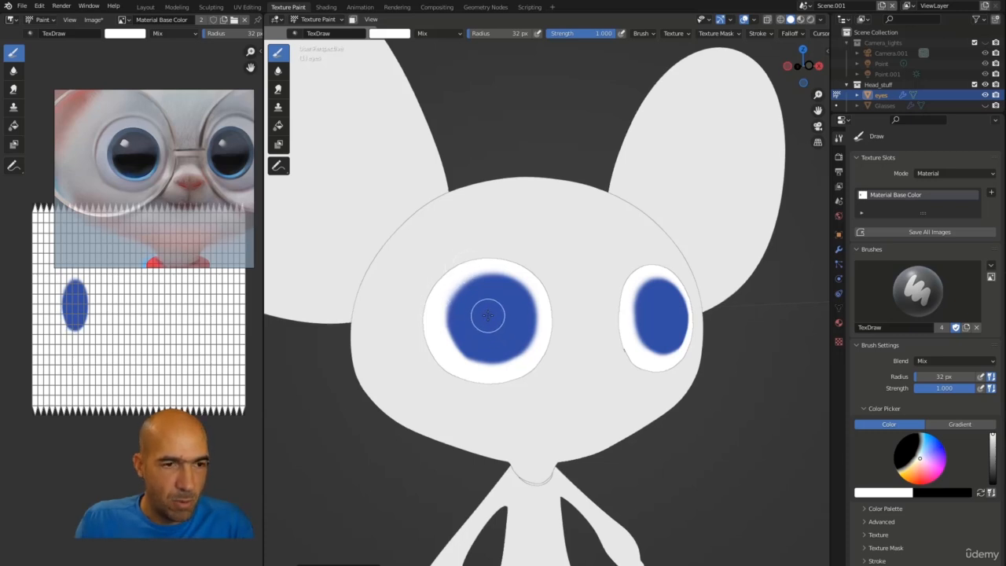
Step: Enable the Screencast Keys display in the viewport sidebar
key(s)
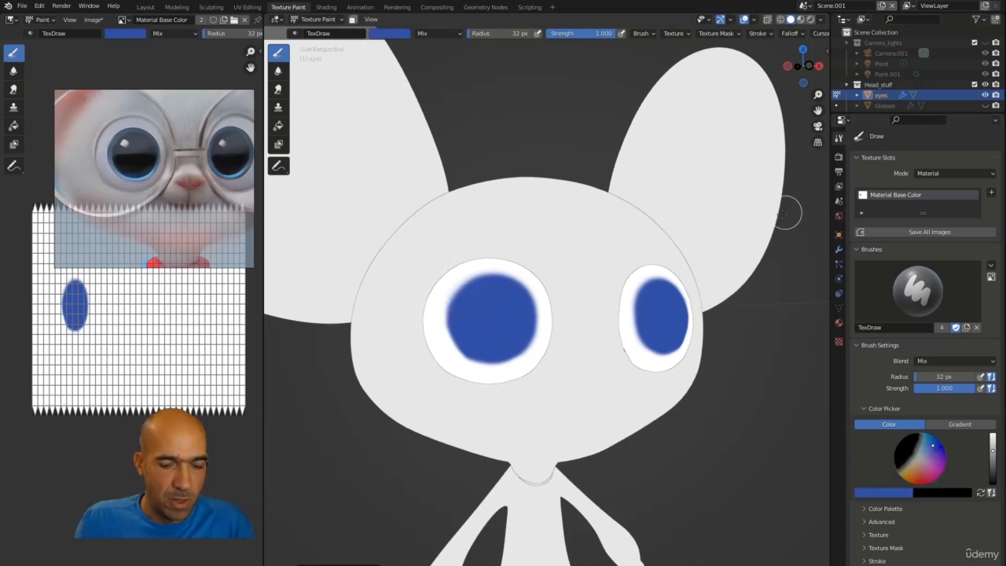
key(n)
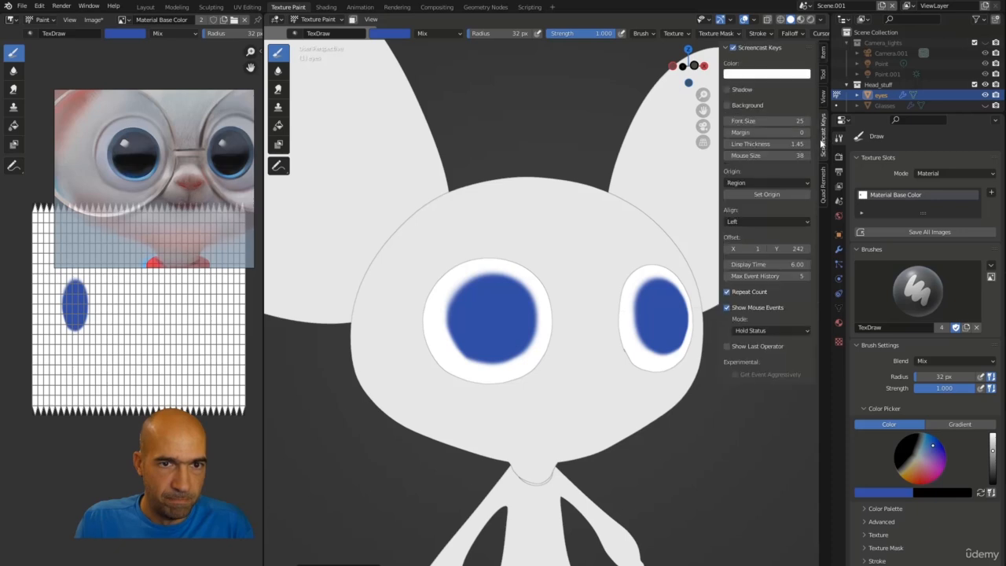
click(734, 49)
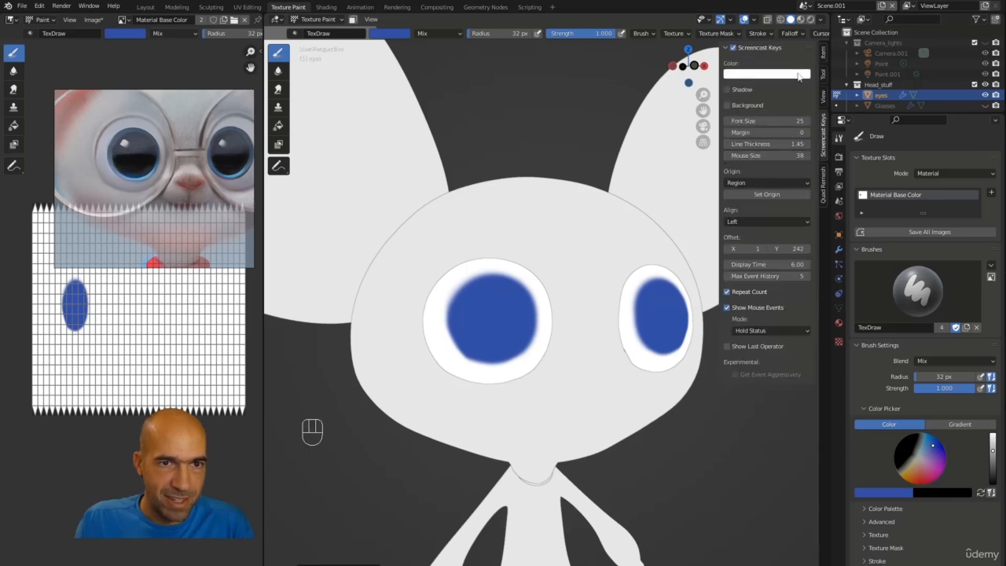
key(n)
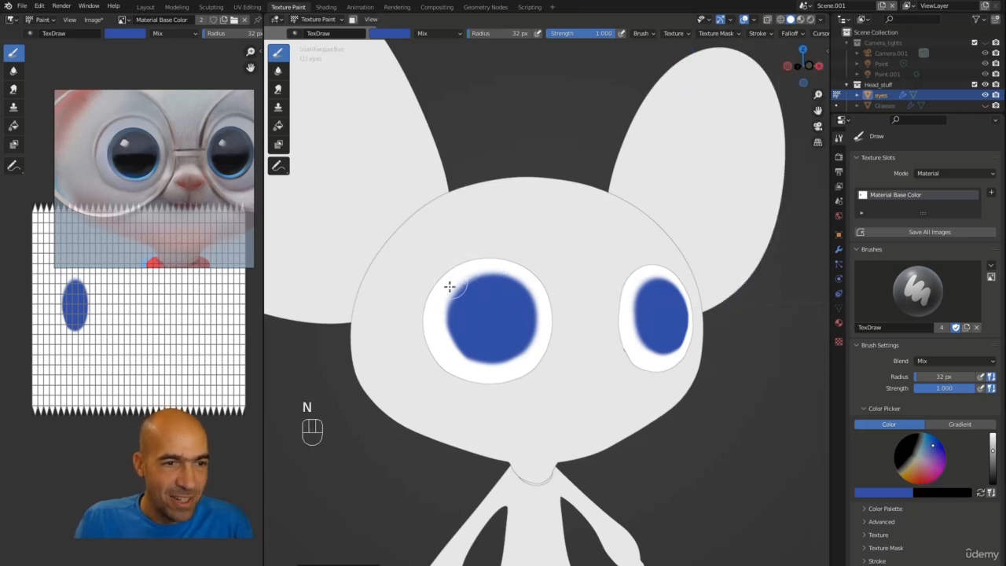
Step: Sample the iris blue and paint a blue stroke over the upper-left part of the left iris
key(s)
key(s)
key(s)
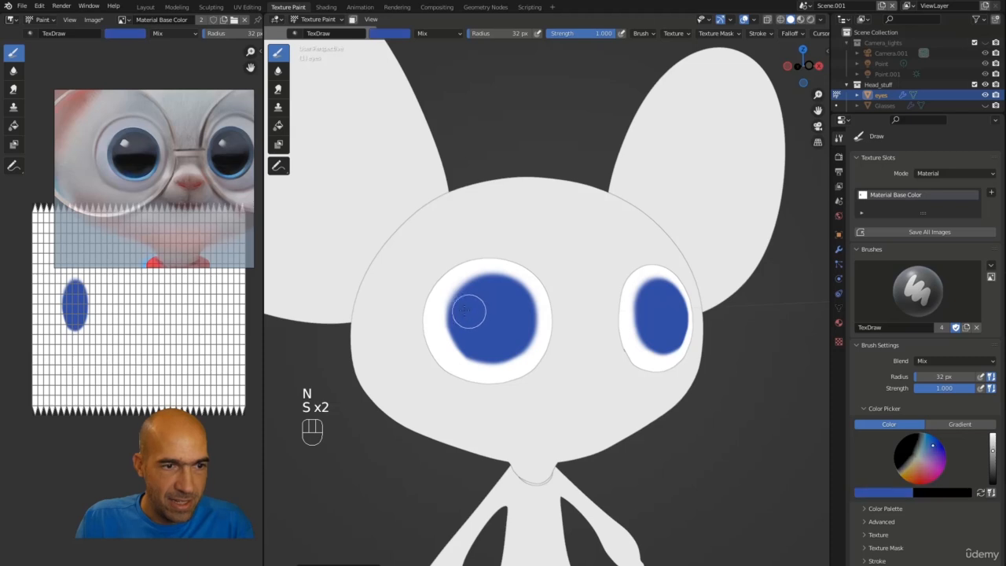
key(s)
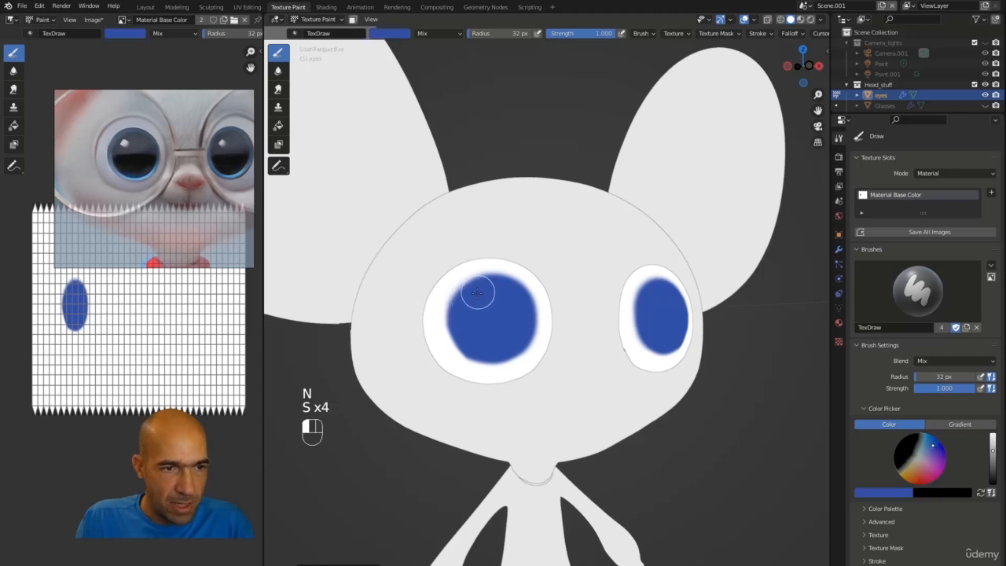
mouse_move(462, 312)
mouse_down()
mouse_move(466, 346)
mouse_move(514, 342)
mouse_move(518, 332)
mouse_move(506, 351)
mouse_move(465, 336)
mouse_move(464, 307)
mouse_move(482, 287)
mouse_move(463, 309)
mouse_move(498, 281)
mouse_move(476, 265)
mouse_move(449, 272)
mouse_move(498, 287)
mouse_move(464, 301)
mouse_move(498, 344)
mouse_move(519, 343)
mouse_move(501, 354)
mouse_move(472, 341)
mouse_move(481, 340)
mouse_up()
Step: Sample white and clean up the right and lower edges of the left iris with white strokes
key(s)
key(s)
key(s)
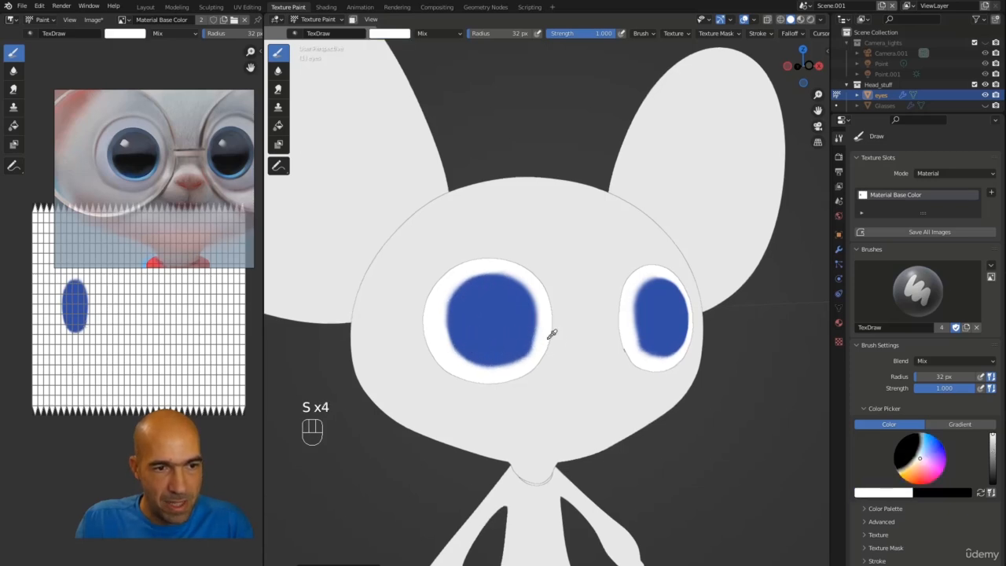
mouse_move(544, 339)
mouse_down()
mouse_move(510, 380)
mouse_move(575, 353)
mouse_up()
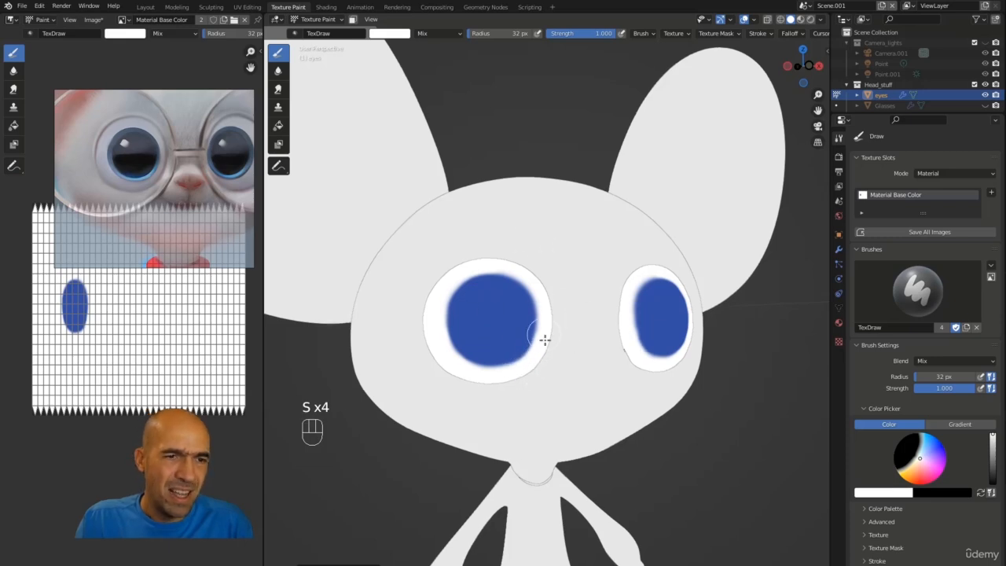
mouse_move(543, 352)
mouse_down()
mouse_move(529, 367)
mouse_move(515, 357)
mouse_up()
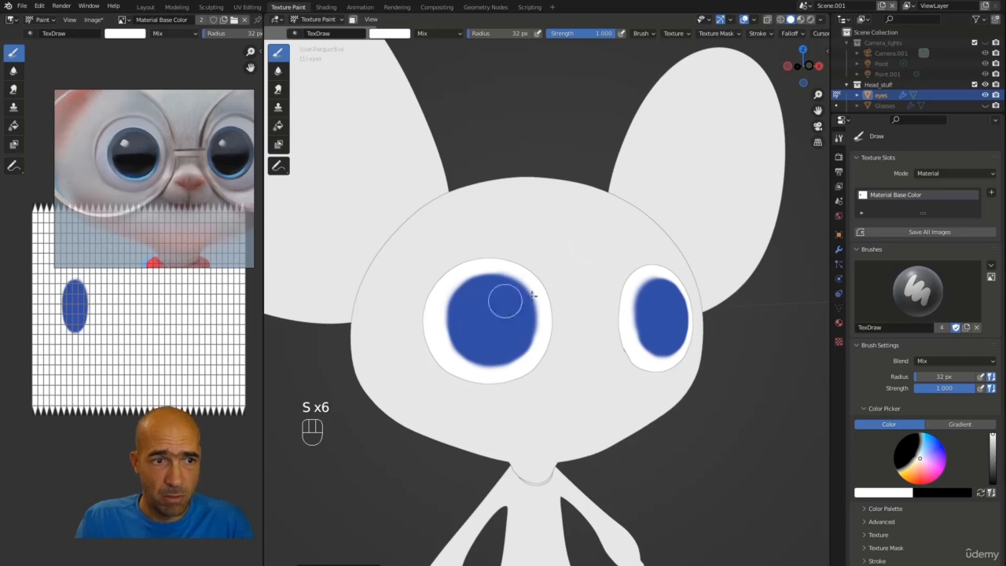
Step: Sample the iris blue and paint blue strokes over the lower-right part of the left iris
alt+middle_drag(545, 148, 561, 188)
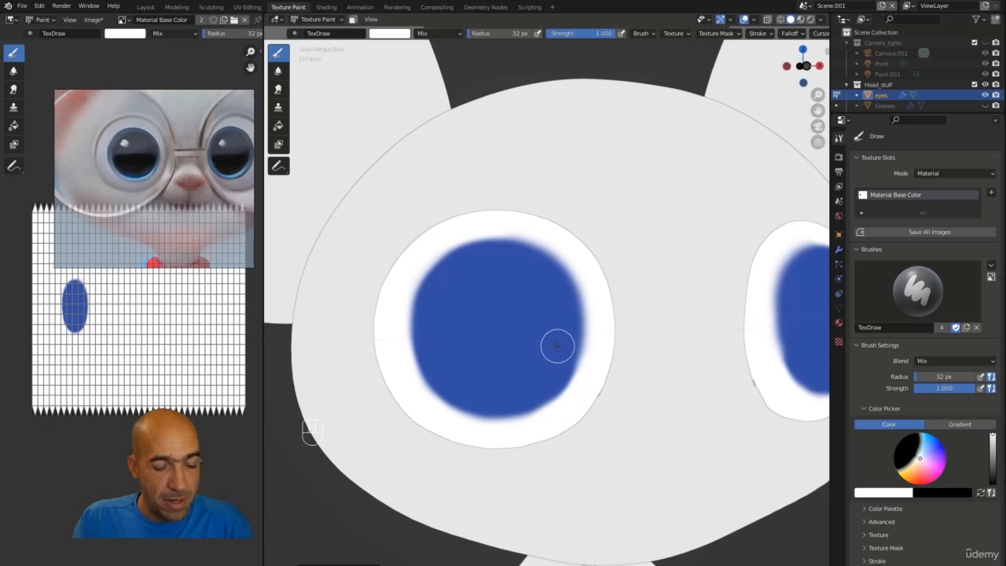
key(s)
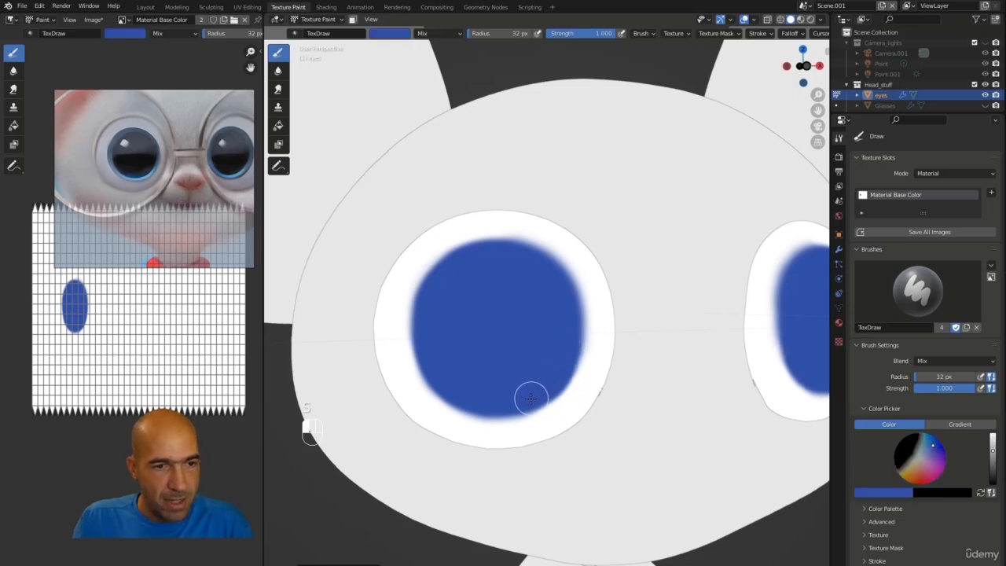
mouse_move(531, 399)
mouse_down()
mouse_move(566, 354)
mouse_move(569, 301)
mouse_move(529, 262)
mouse_move(495, 256)
mouse_move(549, 270)
mouse_move(516, 254)
mouse_move(485, 260)
mouse_move(508, 251)
mouse_move(557, 281)
mouse_move(562, 309)
mouse_move(558, 286)
mouse_up()
mouse_move(461, 290)
mouse_down()
mouse_move(438, 316)
mouse_move(550, 355)
mouse_up()
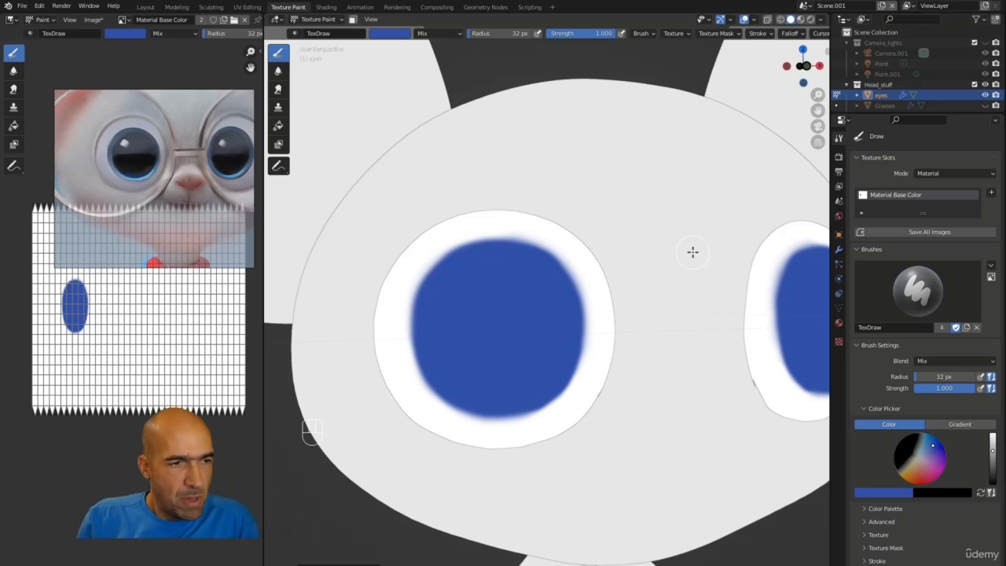
key(shift+ctrl+1)
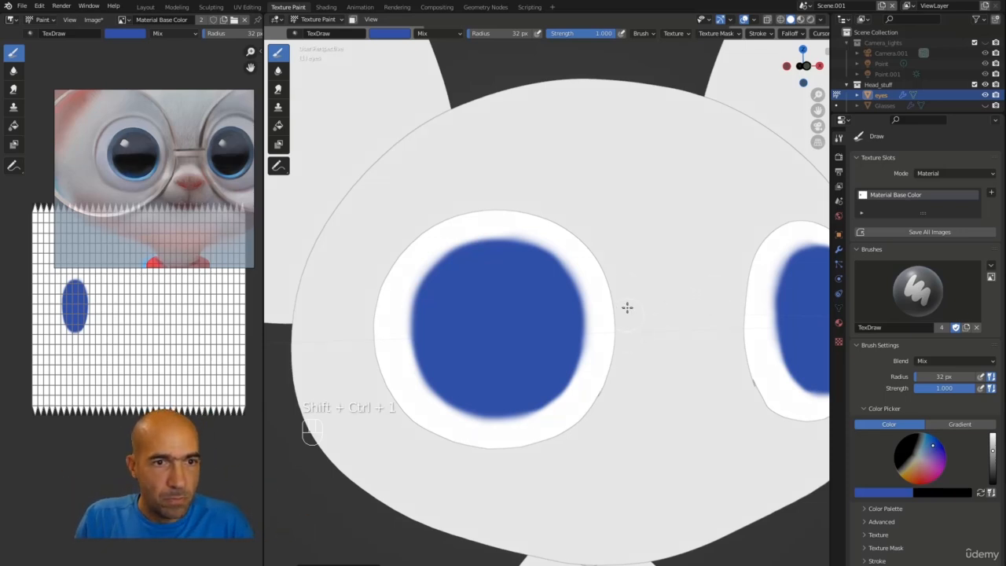
key(shift+ctrl+3)
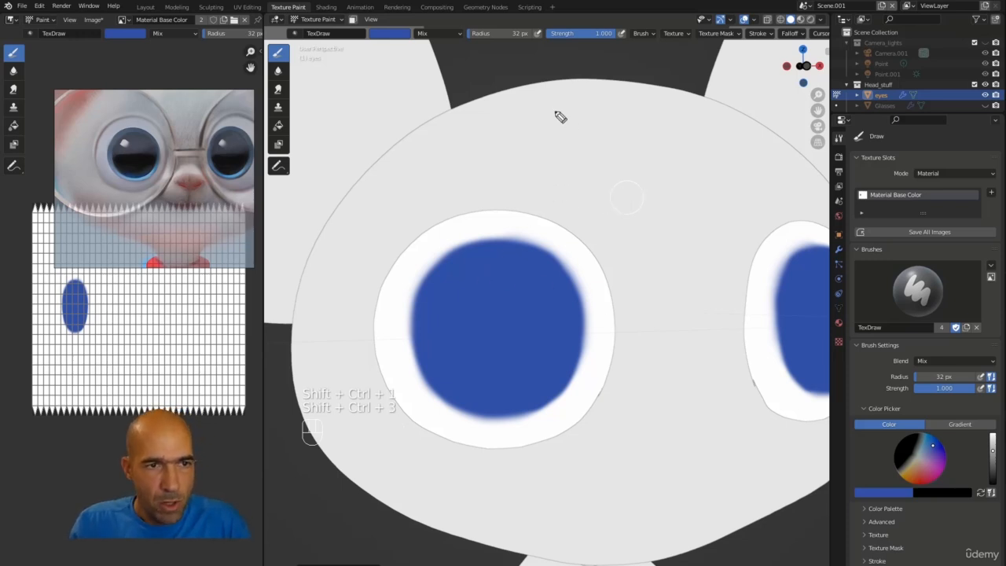
drag(547, 102, 592, 157)
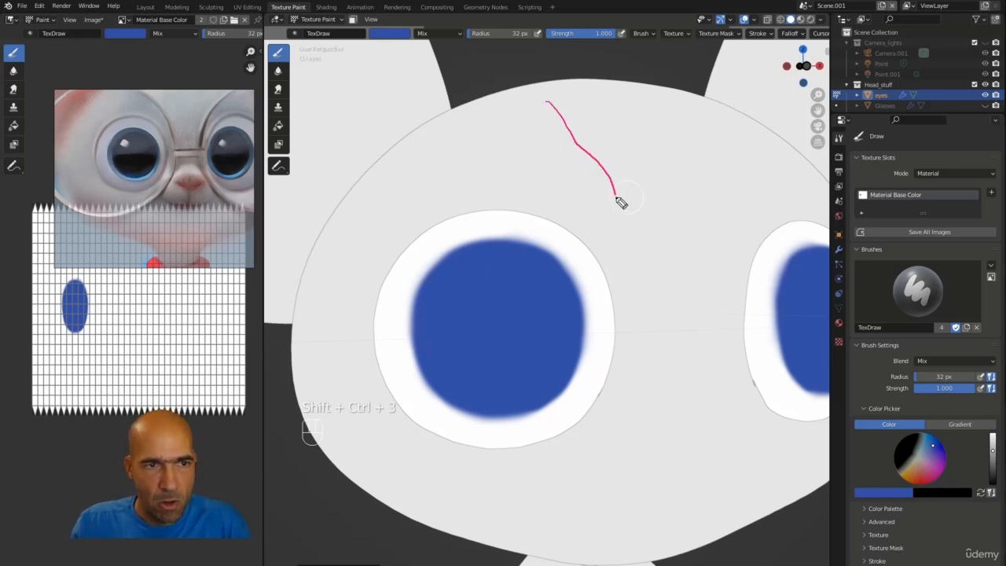
mouse_move(617, 201)
mouse_down()
mouse_move(613, 249)
mouse_move(588, 287)
mouse_up()
drag(580, 323, 562, 360)
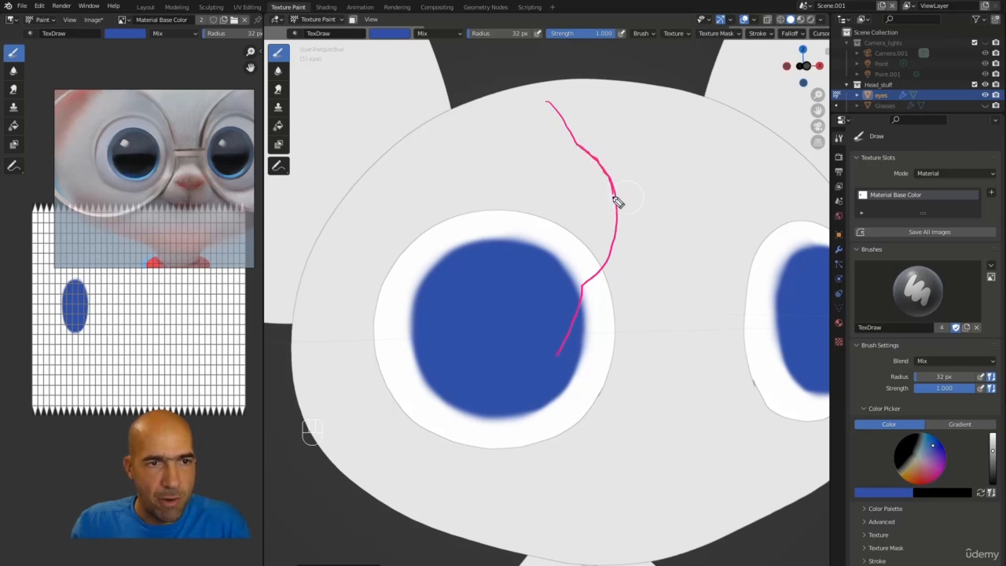
mouse_move(614, 196)
mouse_down()
mouse_move(604, 258)
mouse_move(581, 286)
mouse_move(617, 176)
mouse_move(608, 166)
mouse_move(622, 225)
mouse_move(594, 287)
mouse_up()
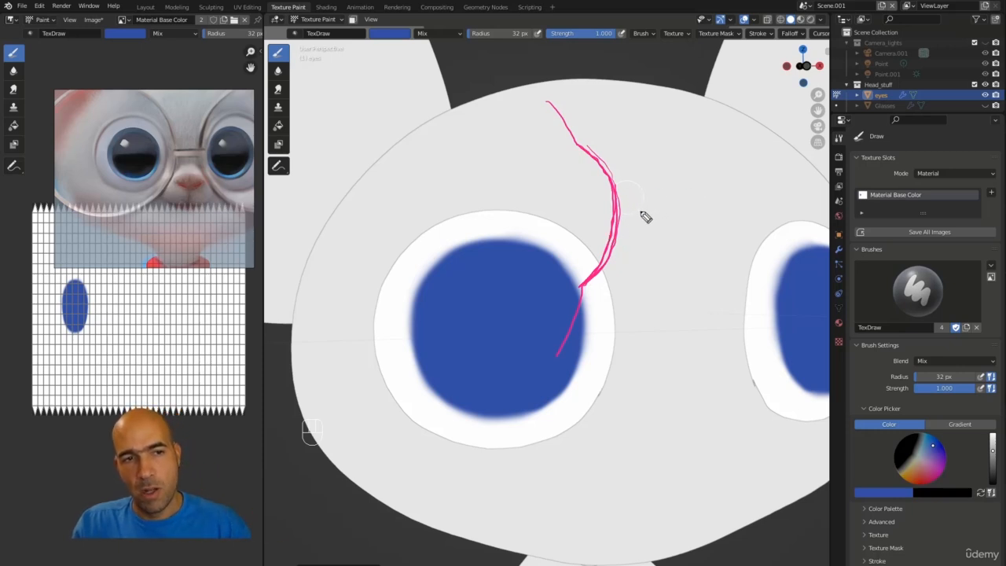
drag(638, 210, 690, 210)
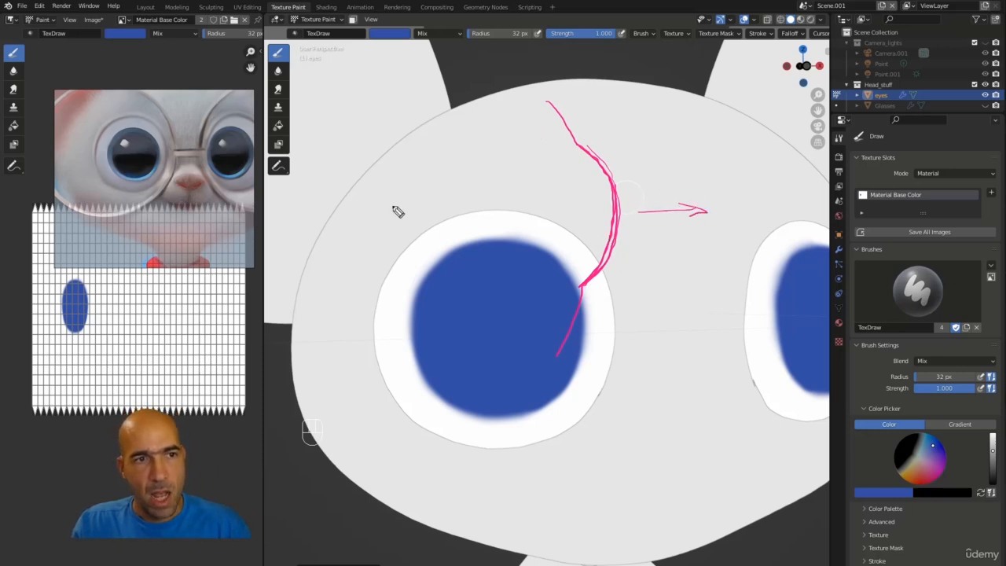
mouse_move(397, 206)
mouse_down()
mouse_move(601, 82)
mouse_move(476, 283)
mouse_up()
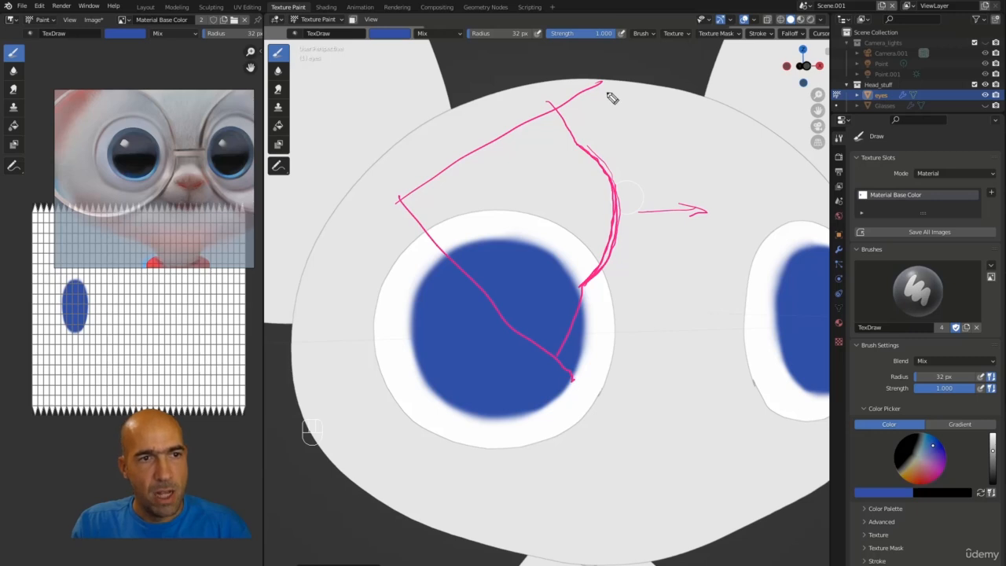
mouse_move(601, 88)
mouse_down()
mouse_move(511, 134)
mouse_move(476, 139)
mouse_up()
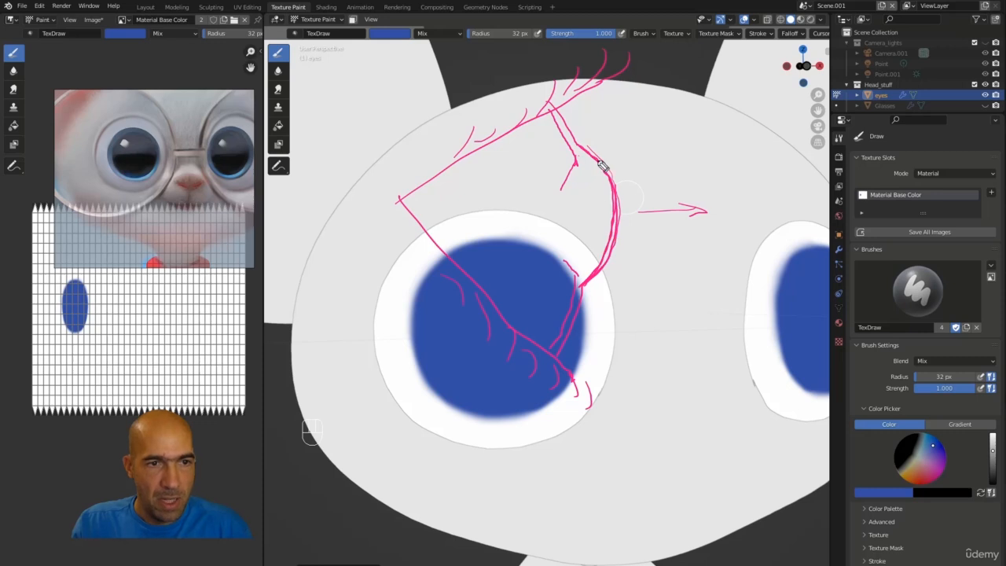
drag(598, 162, 579, 183)
drag(597, 180, 584, 203)
drag(612, 200, 587, 217)
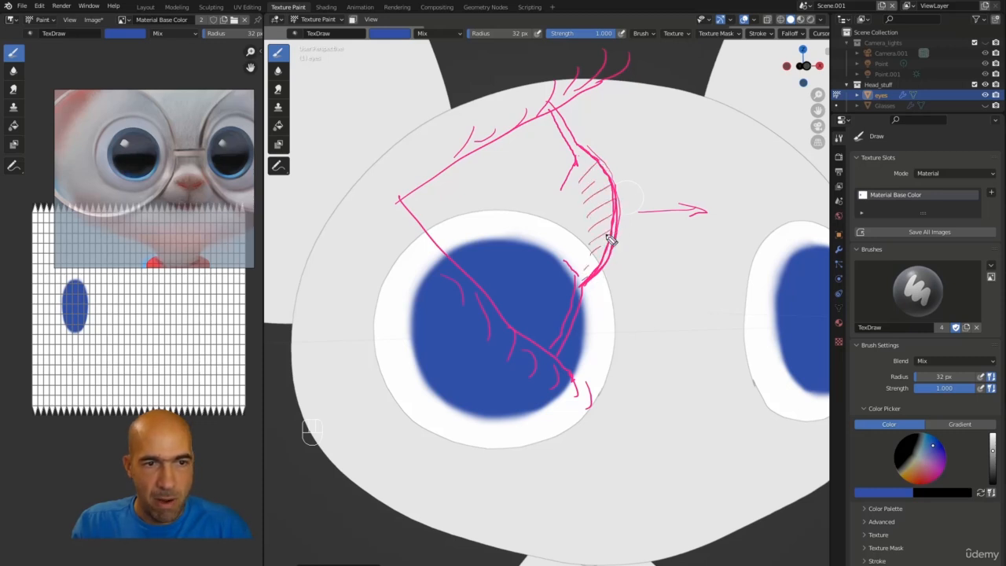
mouse_move(585, 155)
mouse_down()
mouse_move(620, 212)
mouse_move(612, 259)
mouse_up()
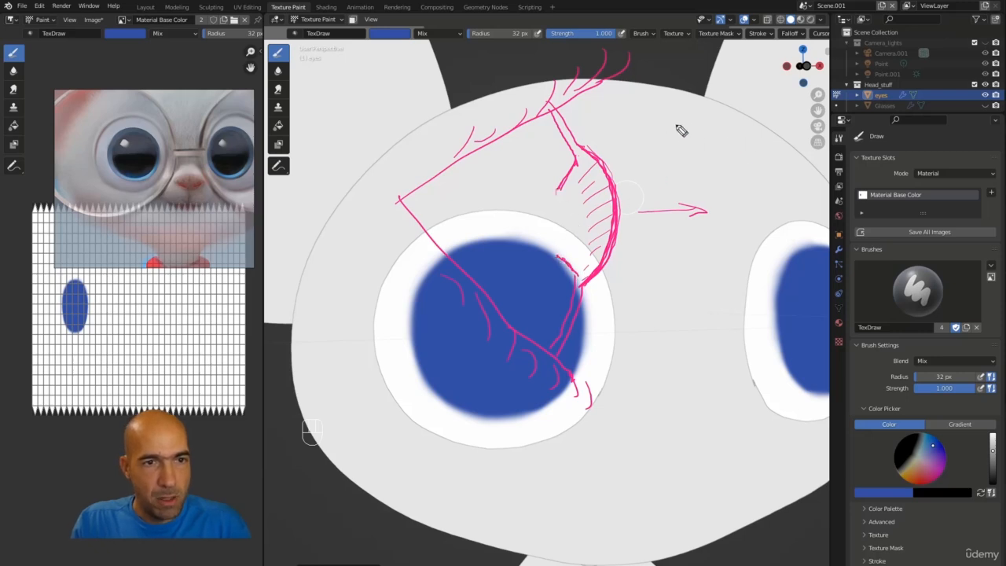
mouse_move(689, 102)
mouse_down()
mouse_move(668, 110)
mouse_move(729, 163)
mouse_move(685, 112)
mouse_move(677, 140)
mouse_up()
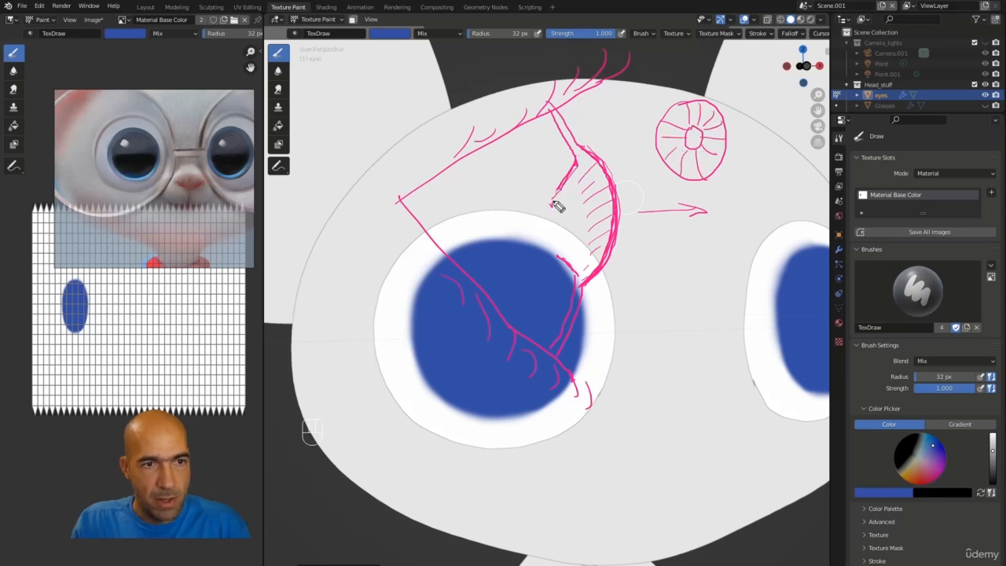
mouse_move(556, 205)
mouse_down()
mouse_move(552, 235)
mouse_move(554, 220)
mouse_up()
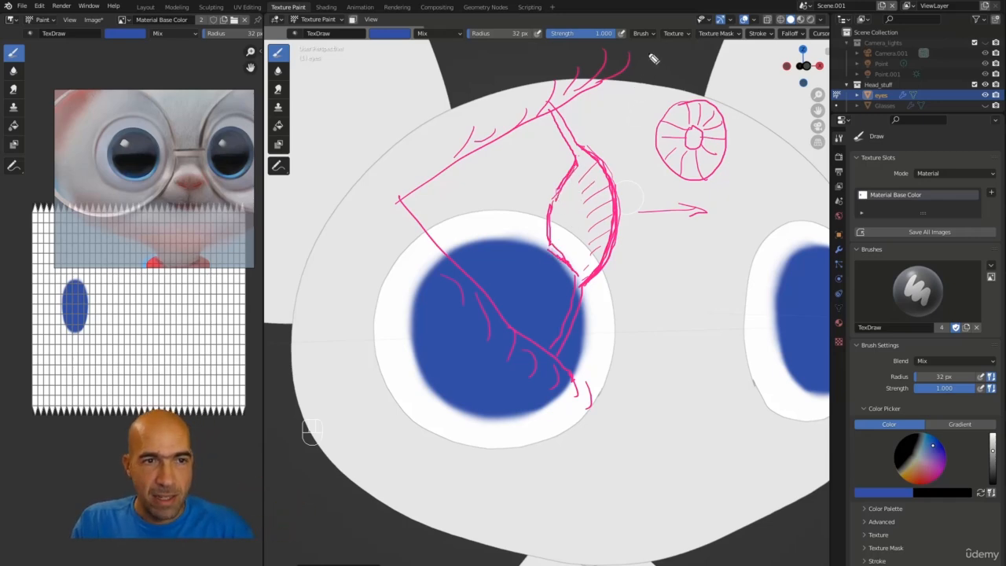
drag(649, 49, 633, 129)
drag(628, 88, 658, 113)
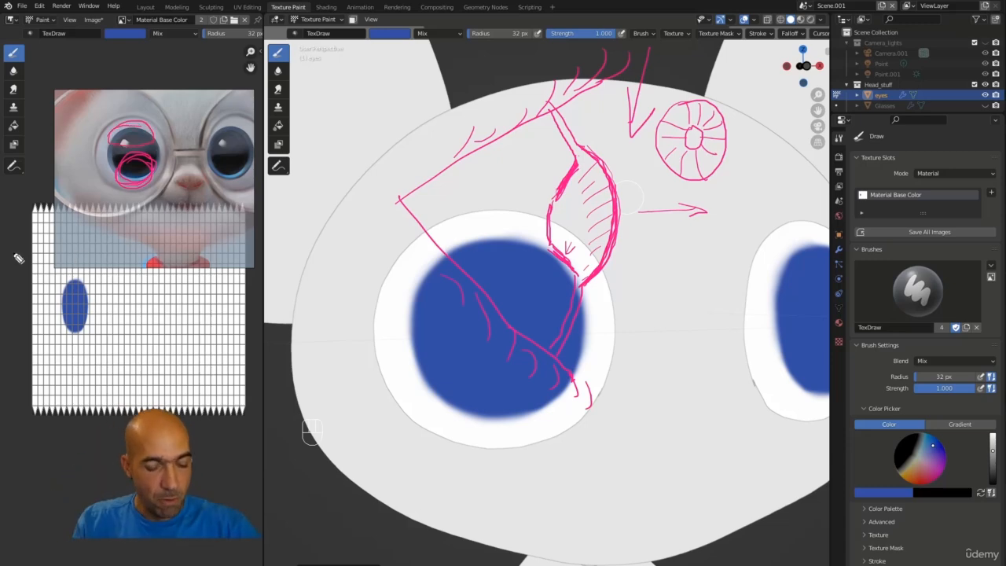
click(18, 258)
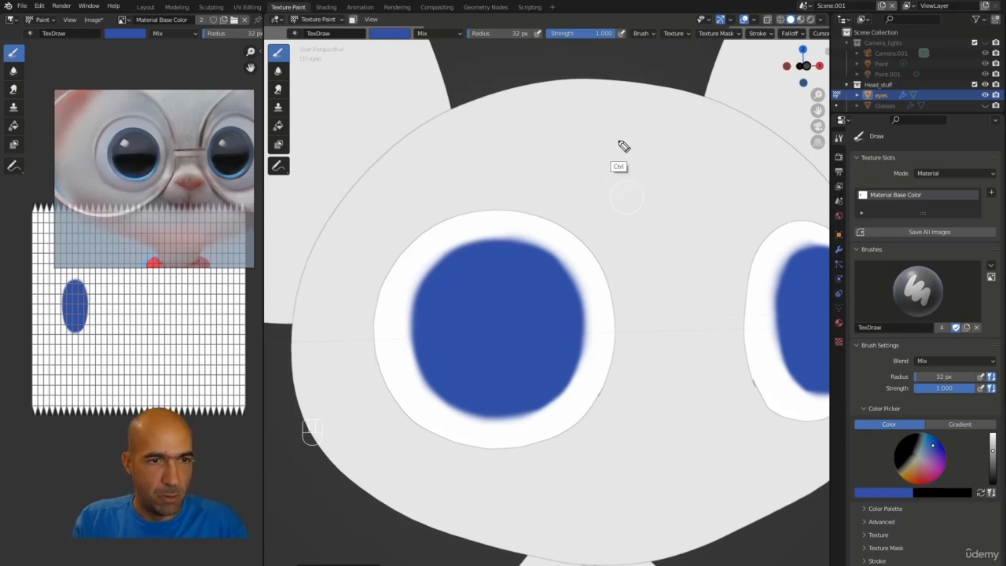
Step: Darken the brush colour to a deep blue and paint dark radial streaks around the upper part of the left iris
click(384, 35)
drag(462, 74, 461, 101)
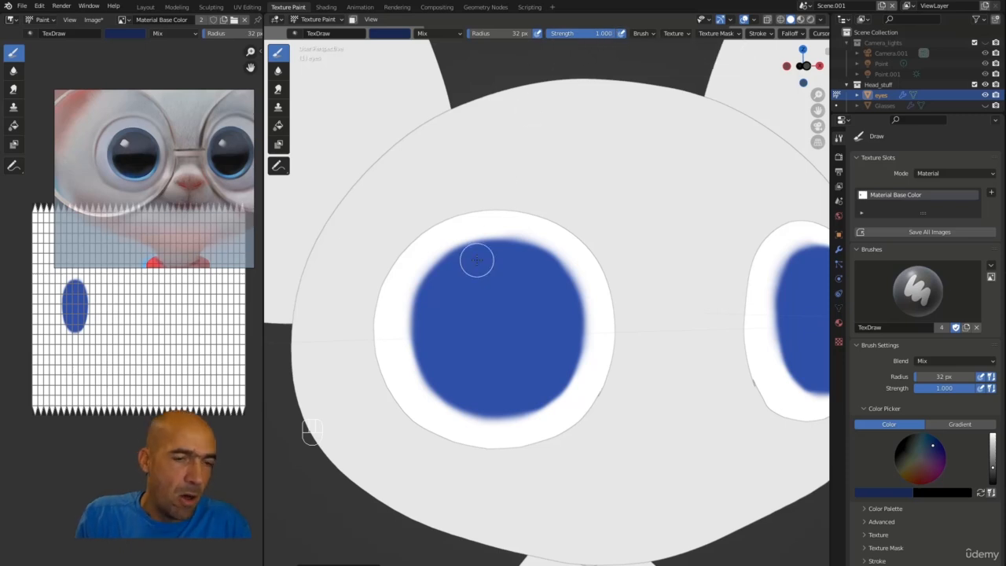
mouse_move(512, 257)
mouse_down()
mouse_move(502, 274)
mouse_move(474, 254)
mouse_move(469, 289)
mouse_move(426, 298)
mouse_move(495, 251)
mouse_move(510, 283)
mouse_move(541, 274)
mouse_move(557, 294)
mouse_move(526, 259)
mouse_move(535, 264)
mouse_move(498, 247)
mouse_move(463, 267)
mouse_move(458, 260)
mouse_move(448, 320)
mouse_move(474, 285)
mouse_move(451, 265)
mouse_move(466, 280)
mouse_move(513, 268)
mouse_move(566, 298)
mouse_move(565, 317)
mouse_move(546, 303)
mouse_move(543, 341)
mouse_up()
Step: Pick a brighter, lighter blue and paint light radial streaks along the lower part of the left iris
click(397, 34)
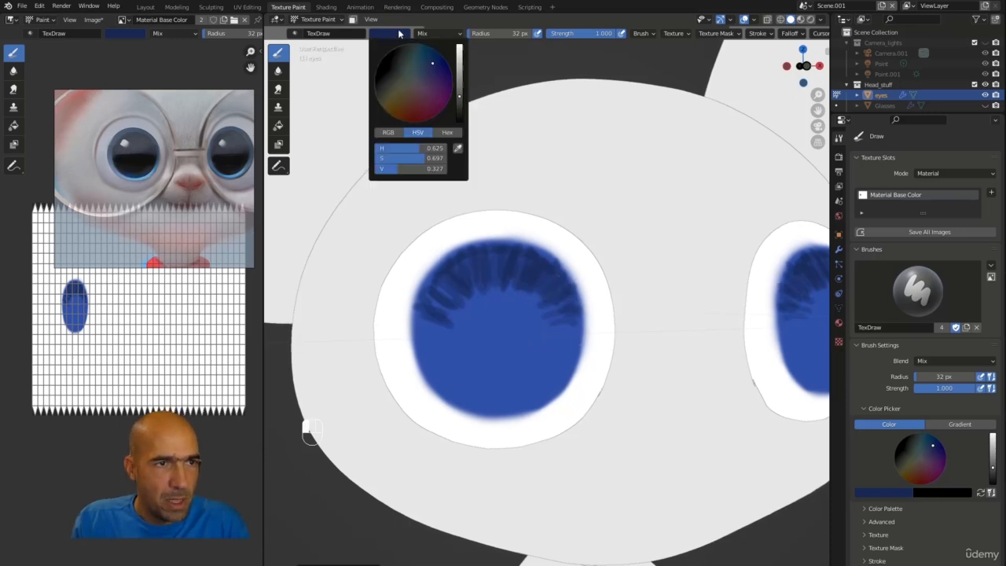
drag(459, 95, 459, 45)
click(424, 60)
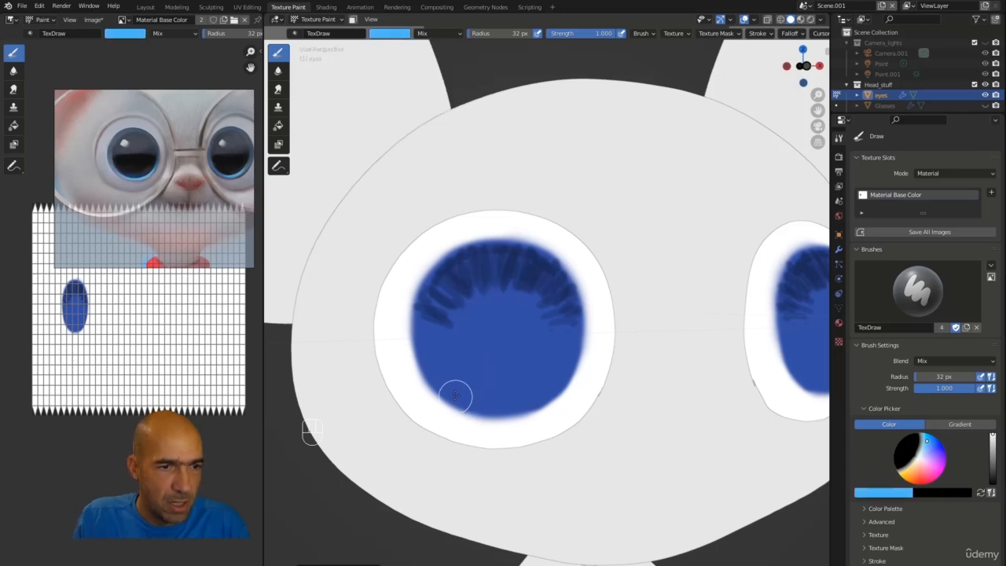
mouse_move(505, 409)
mouse_down()
mouse_move(445, 382)
mouse_move(516, 409)
mouse_move(542, 394)
mouse_move(448, 380)
mouse_move(474, 403)
mouse_move(503, 400)
mouse_move(536, 364)
mouse_move(564, 361)
mouse_up()
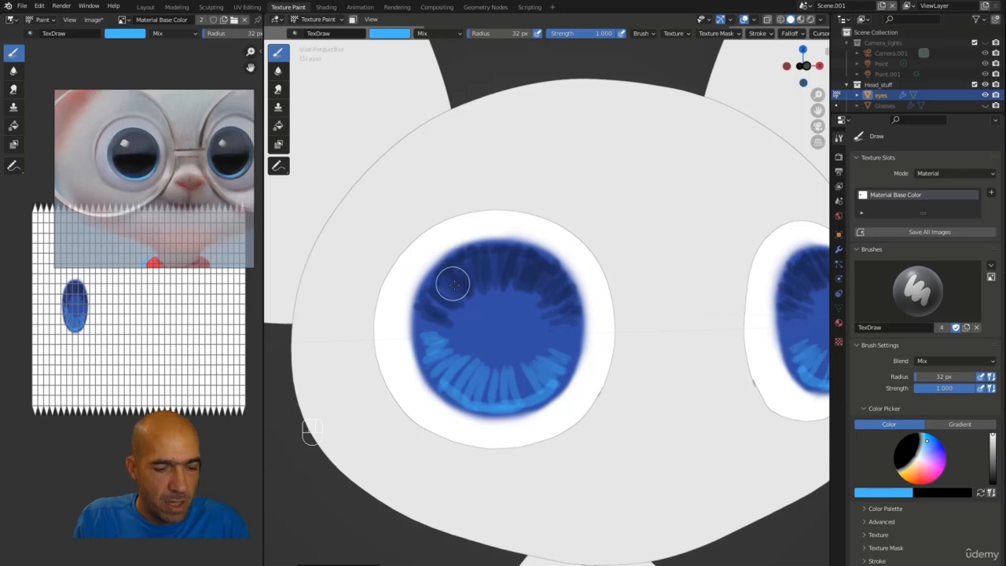
Step: Sample the mid-tone blue and blend the streaks on the right side of the left iris
key(s)
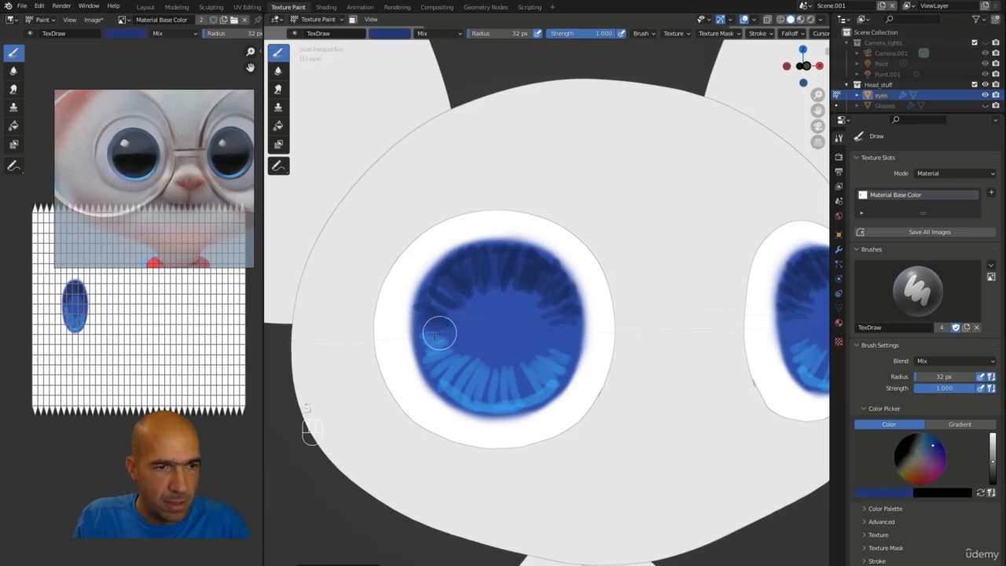
mouse_move(554, 328)
mouse_down()
mouse_move(561, 348)
mouse_move(546, 359)
mouse_up()
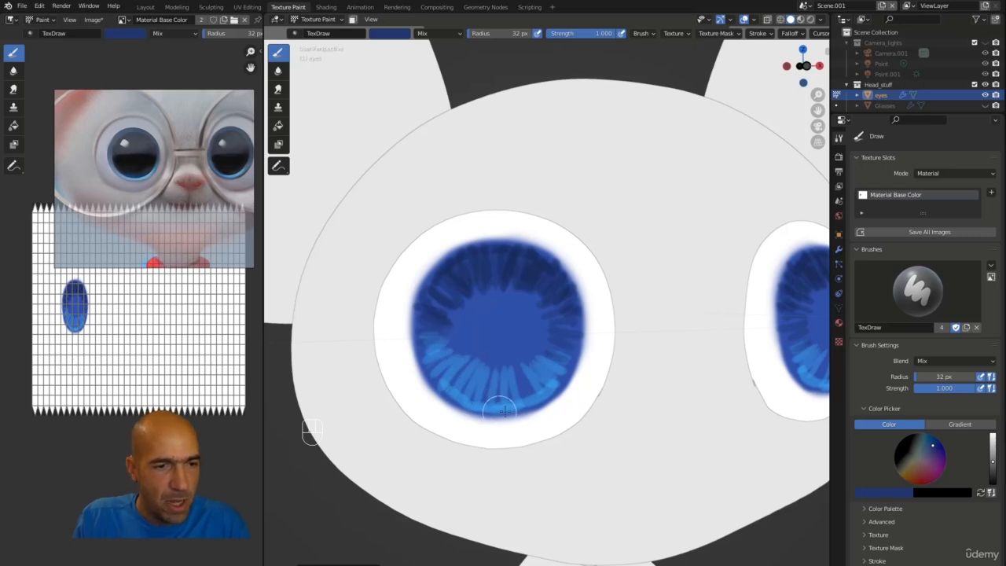
Step: Sample the light blue, shift it to a brighter cyan blue, and paint along the bottom edge of the left iris
click(390, 36)
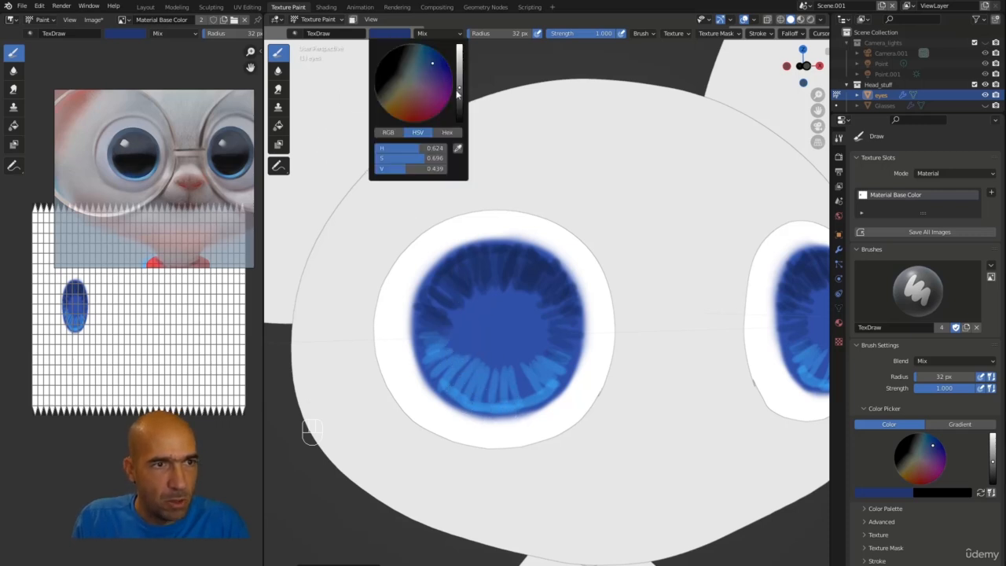
key(s)
key(s)
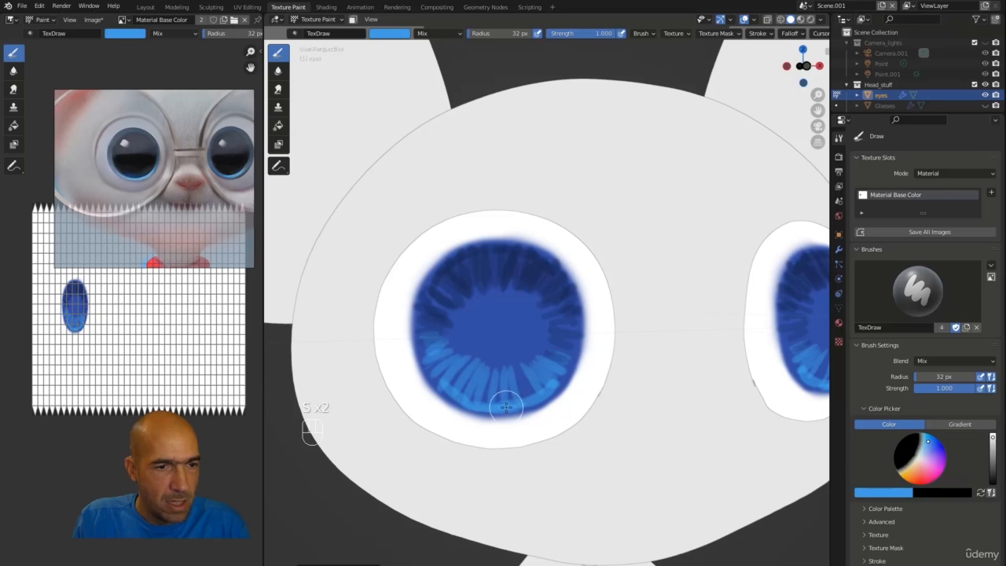
click(402, 35)
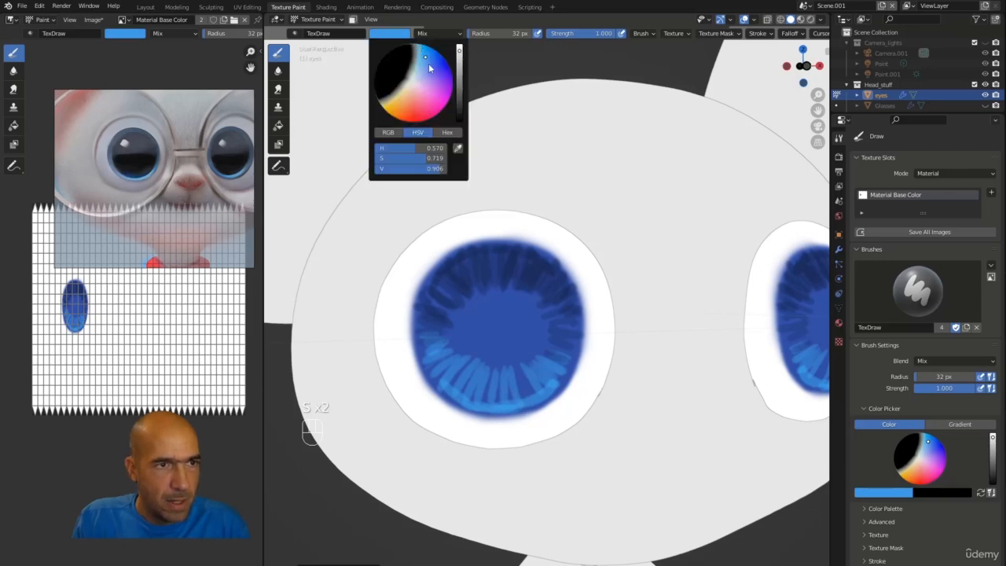
drag(460, 52, 421, 53)
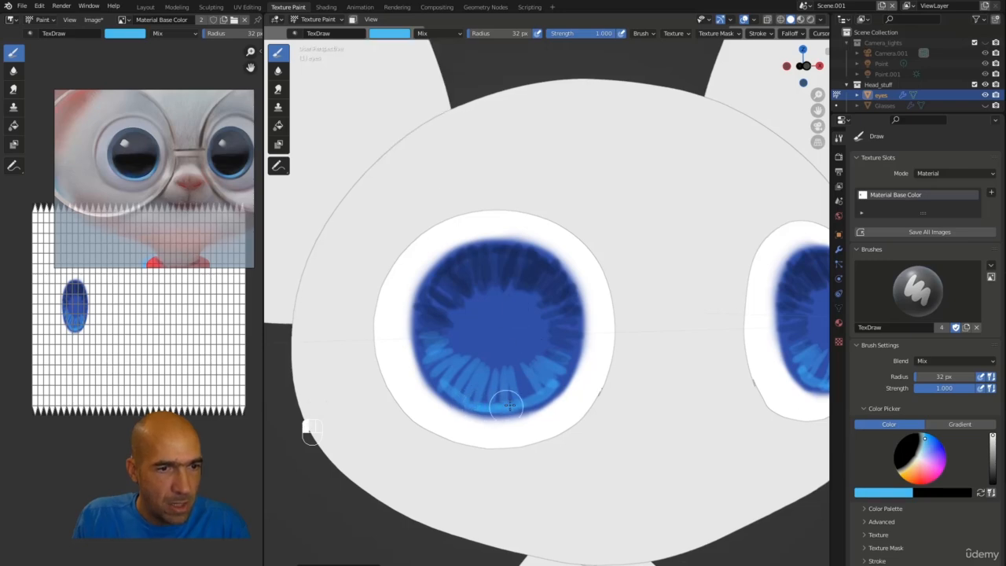
mouse_move(507, 406)
mouse_down()
mouse_move(516, 400)
mouse_move(449, 377)
mouse_move(537, 381)
mouse_move(481, 401)
mouse_move(443, 377)
mouse_move(452, 371)
mouse_move(469, 393)
mouse_up()
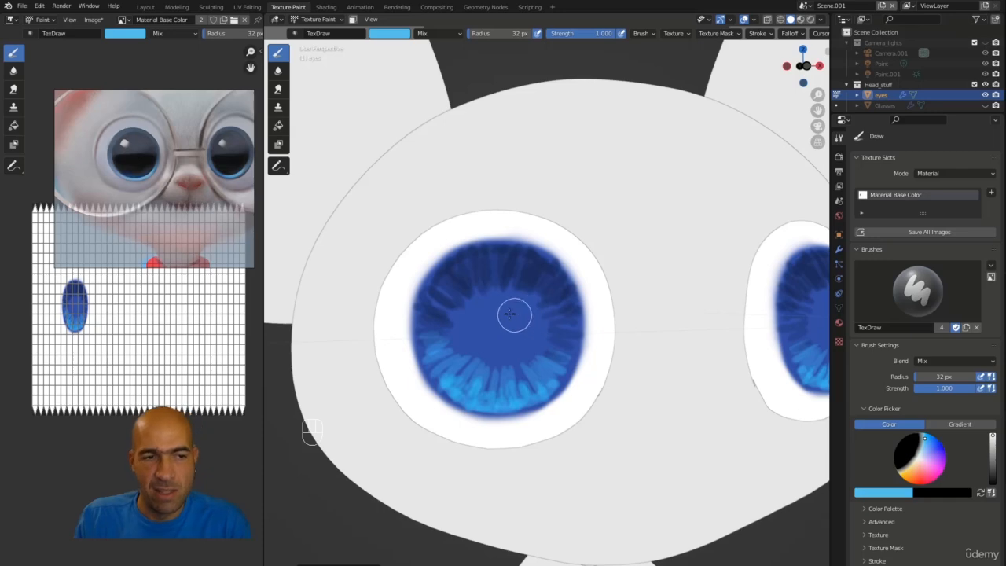
Step: Set the brush colour to black and increase the brush radius to 62 px
click(390, 33)
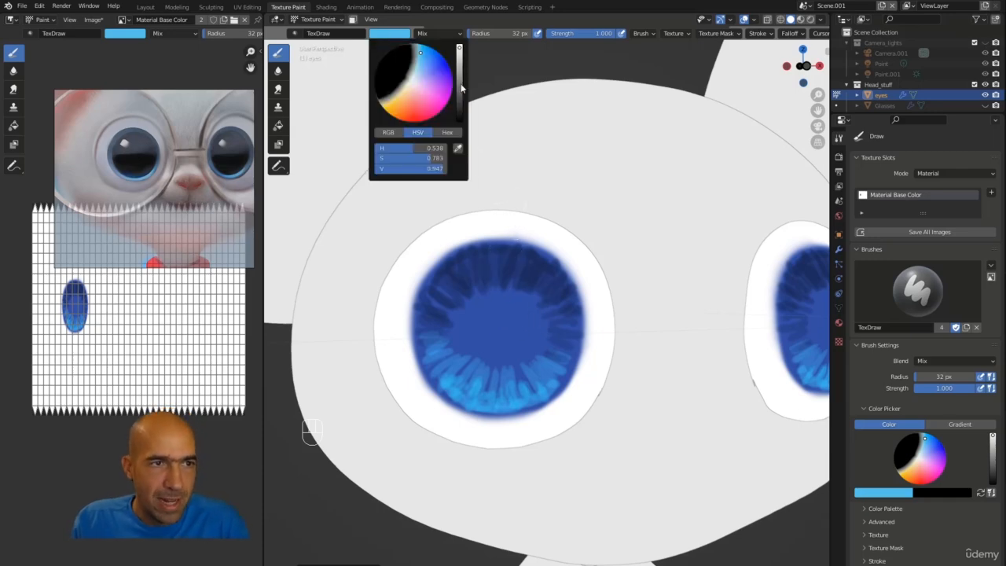
click(457, 99)
drag(456, 98, 461, 123)
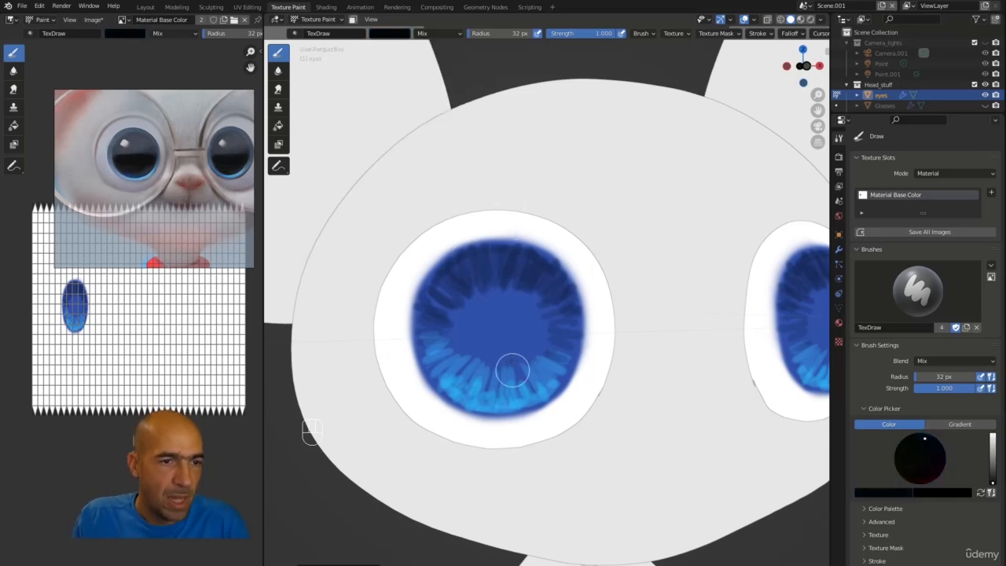
key(bracketright)
key(bracketright)
key(bracketright)
key(bracketright)
key(bracketright)
key(bracketright)
key(bracketright)
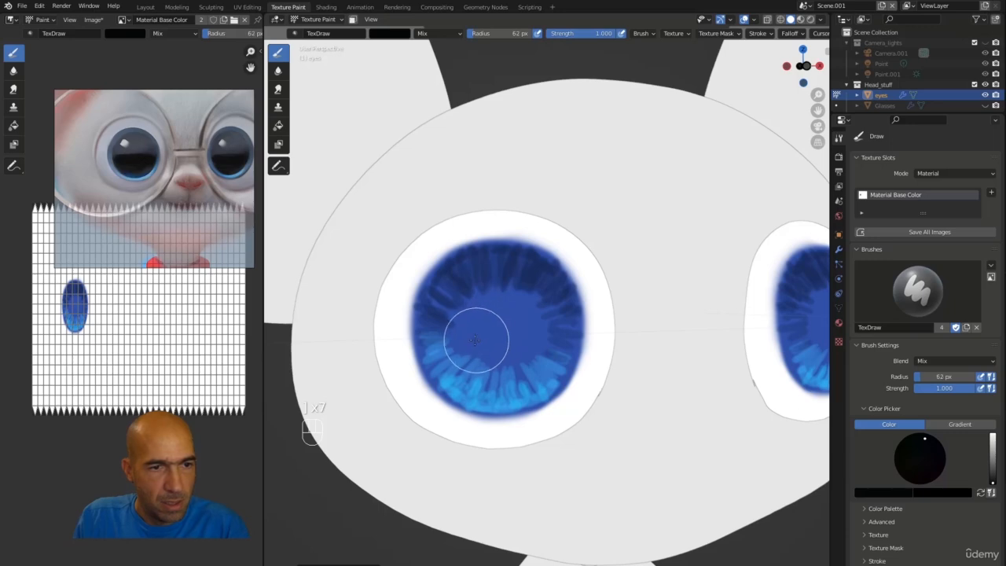
Step: Paint a large black pupil in the centre of the left iris
mouse_move(473, 339)
mouse_down()
mouse_move(469, 330)
mouse_move(503, 306)
mouse_move(488, 341)
mouse_move(495, 322)
mouse_move(482, 304)
mouse_move(512, 317)
mouse_up()
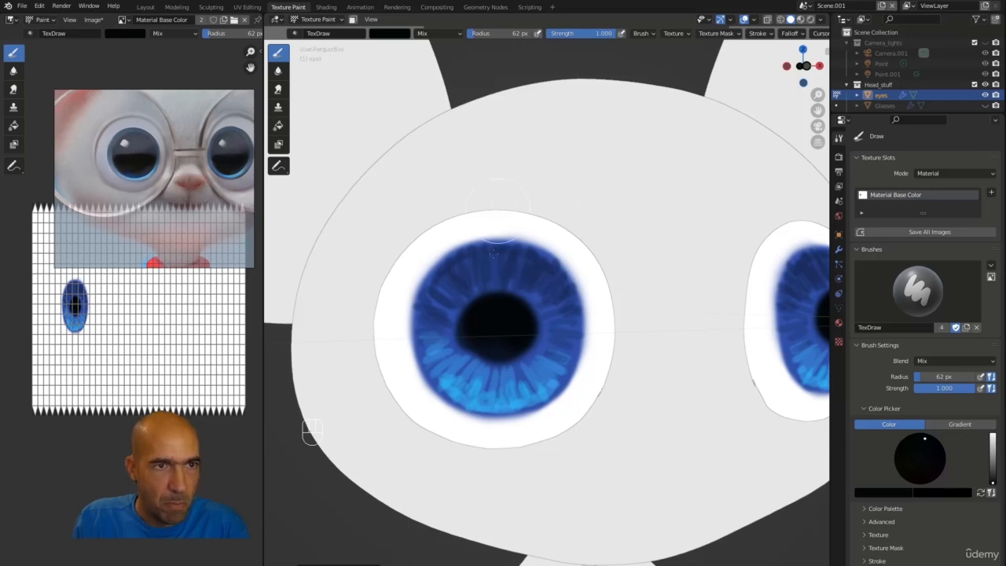
mouse_move(488, 353)
mouse_down()
mouse_move(507, 332)
mouse_move(496, 292)
mouse_move(476, 325)
mouse_move(521, 336)
mouse_move(505, 302)
mouse_up()
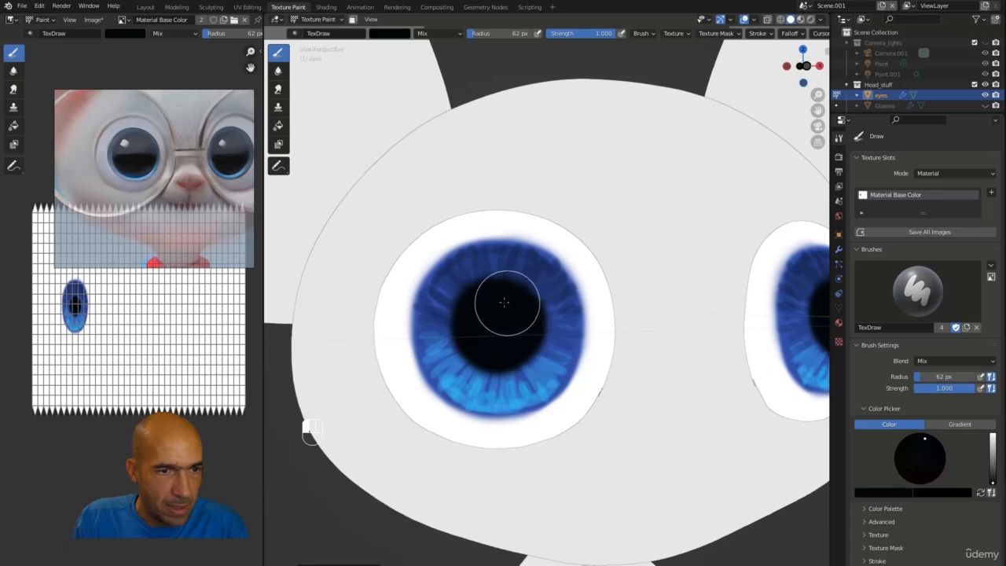
mouse_move(475, 356)
mouse_down()
mouse_move(516, 348)
mouse_move(520, 295)
mouse_up()
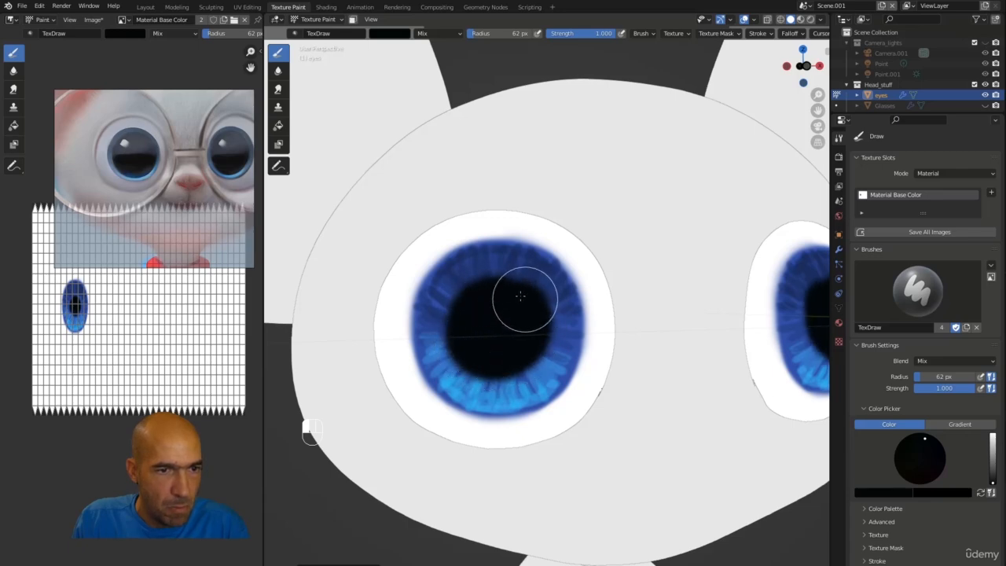
mouse_move(476, 353)
mouse_down()
mouse_move(523, 341)
mouse_move(515, 293)
mouse_move(477, 353)
mouse_move(521, 355)
mouse_move(525, 299)
mouse_move(482, 290)
mouse_up()
mouse_move(460, 331)
mouse_down()
mouse_move(492, 361)
mouse_move(530, 348)
mouse_move(530, 298)
mouse_move(458, 316)
mouse_move(461, 344)
mouse_move(482, 365)
mouse_up()
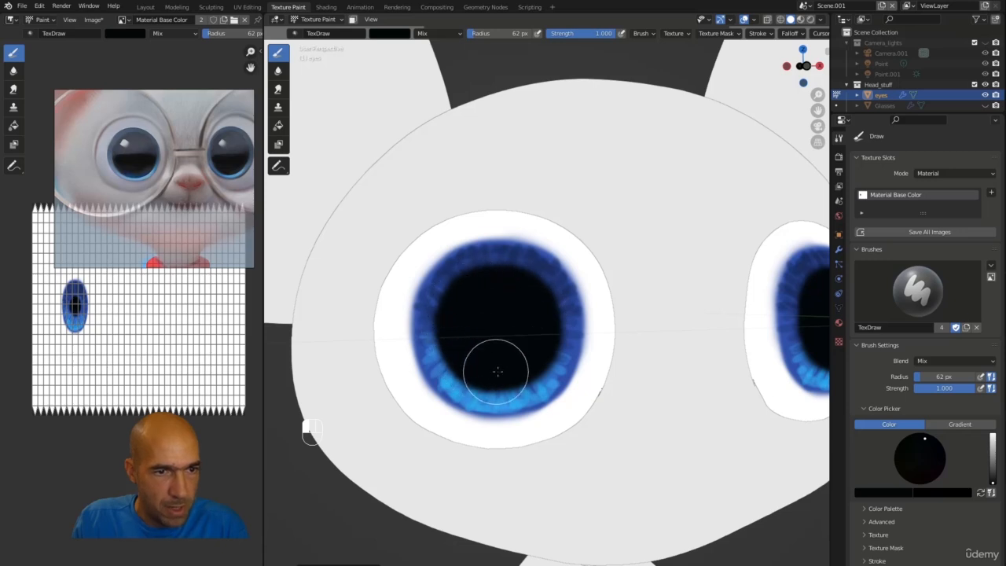
Step: Enlarge the black pupil in the left iris with a few more strokes
mouse_move(532, 304)
mouse_down()
mouse_move(511, 285)
mouse_move(469, 294)
mouse_move(530, 294)
mouse_up()
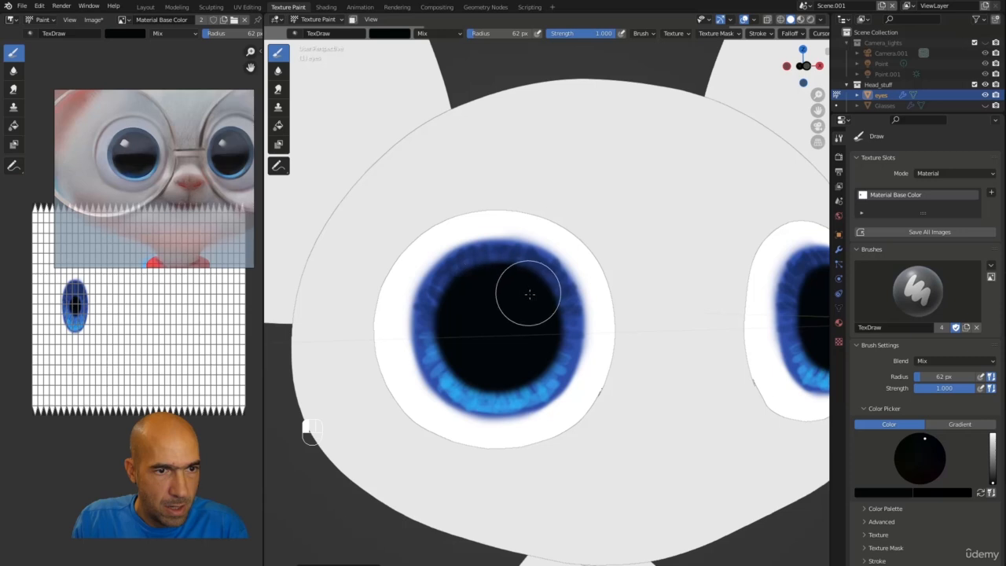
mouse_move(541, 328)
mouse_down()
mouse_move(492, 361)
mouse_move(470, 359)
mouse_move(466, 303)
mouse_move(489, 285)
mouse_move(511, 285)
mouse_move(532, 330)
mouse_move(514, 359)
mouse_move(535, 347)
mouse_move(492, 361)
mouse_move(474, 355)
mouse_move(460, 341)
mouse_move(459, 311)
mouse_move(463, 344)
mouse_move(478, 359)
mouse_move(527, 360)
mouse_move(545, 318)
mouse_move(539, 292)
mouse_move(515, 275)
mouse_move(482, 276)
mouse_move(451, 327)
mouse_move(459, 354)
mouse_move(494, 364)
mouse_move(539, 348)
mouse_move(498, 366)
mouse_move(476, 359)
mouse_move(471, 338)
mouse_up()
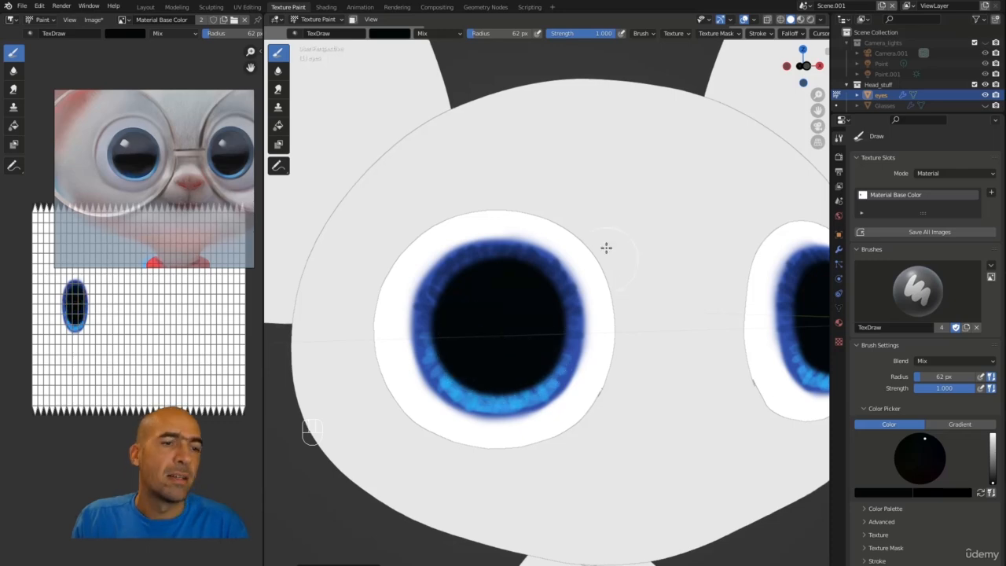
ctrl+alt+drag(624, 275, 641, 352)
ctrl+alt+middle_drag(642, 351, 622, 288)
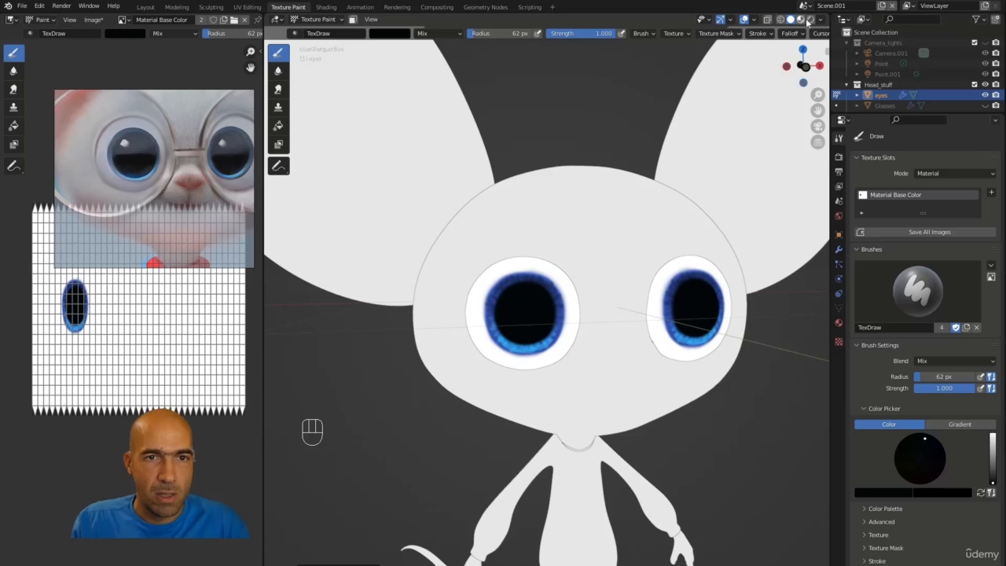
Step: Set the eyes material's specular to 0.539 and roughness to 0.085
click(820, 21)
click(774, 70)
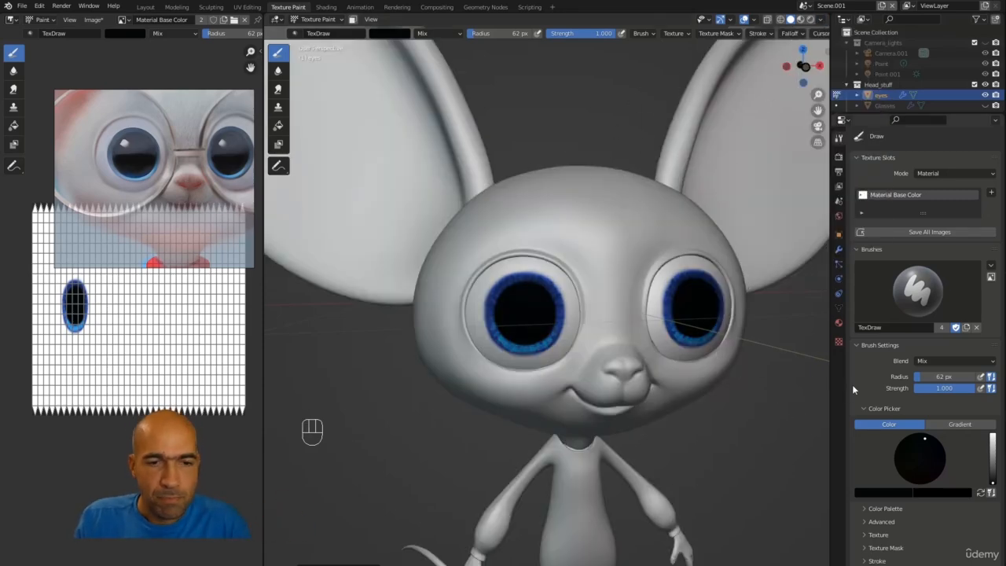
click(839, 323)
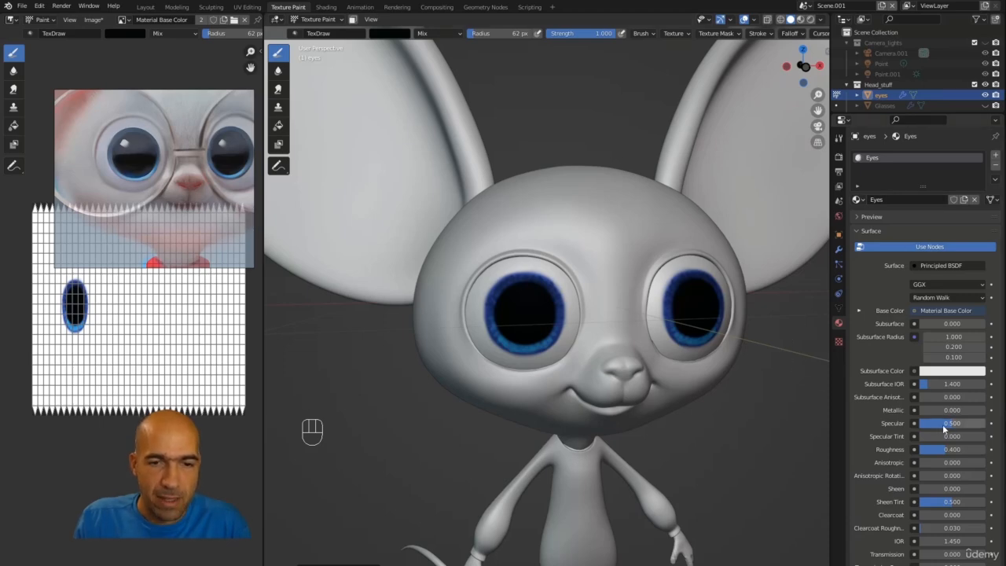
drag(950, 423, 916, 452)
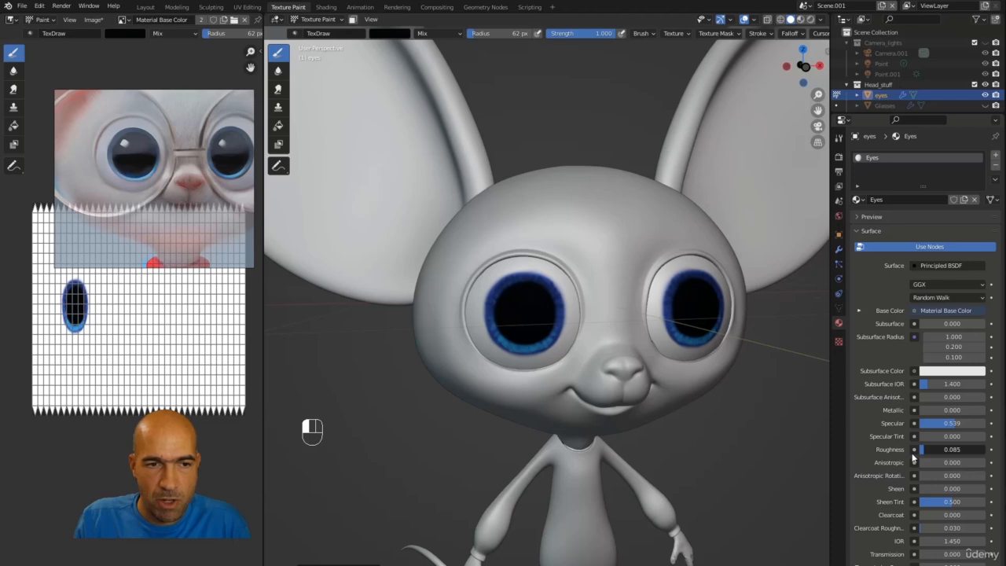
Step: Preview the painted eyes in material preview and rendered shading, orbiting around the mouse's head
alt+middle_drag(817, 424, 771, 384)
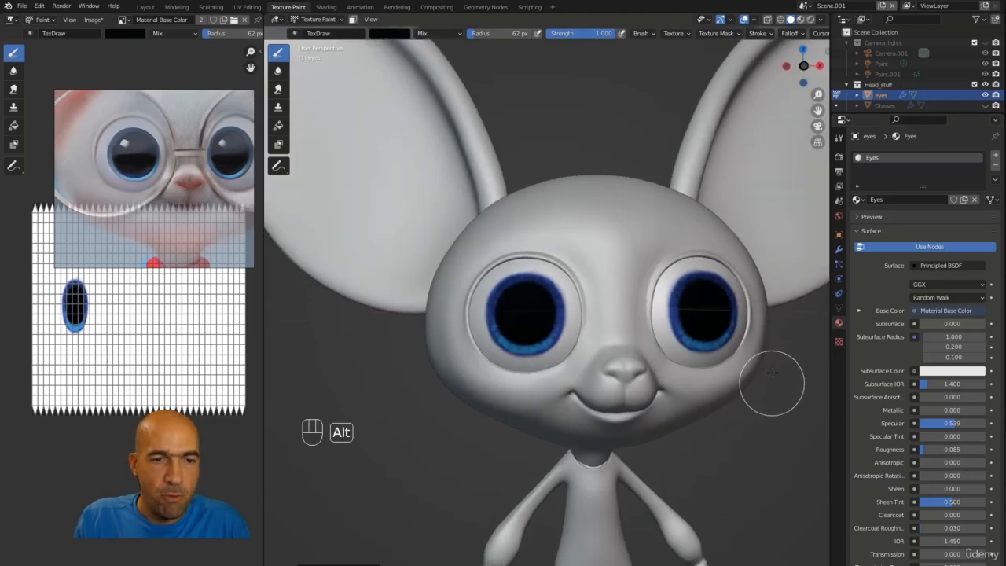
click(802, 20)
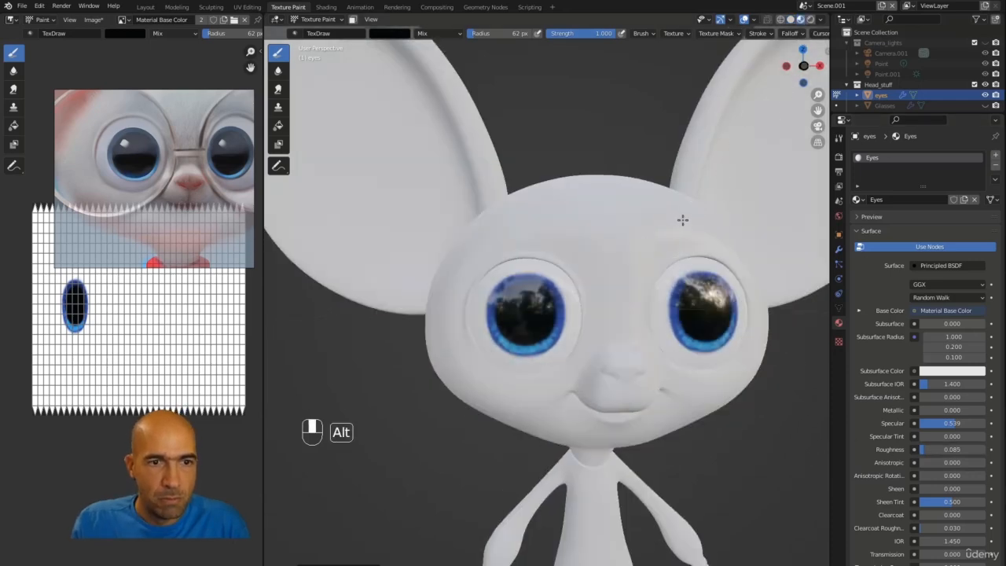
mouse_move(683, 218)
alt+middle_down()
mouse_move(712, 215)
mouse_move(640, 225)
mouse_move(671, 212)
mouse_move(704, 220)
mouse_move(657, 225)
mouse_move(675, 229)
mouse_move(673, 205)
mouse_move(654, 216)
mouse_move(571, 220)
mouse_move(571, 207)
mouse_move(654, 215)
mouse_move(573, 217)
mouse_move(646, 220)
mouse_move(649, 211)
mouse_move(643, 224)
alt+middle_up()
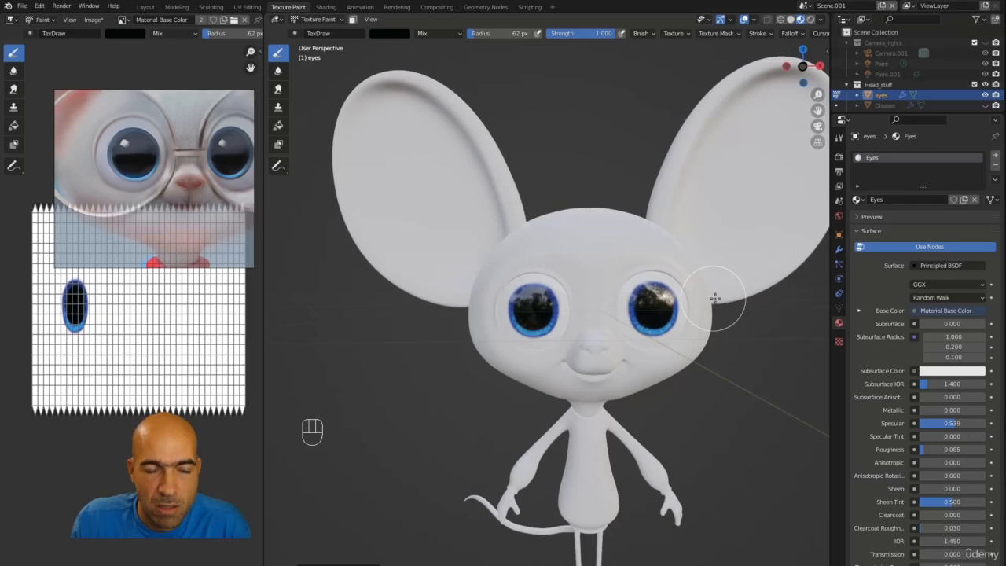
mouse_move(688, 386)
alt+middle_down()
mouse_move(754, 268)
mouse_move(662, 258)
mouse_move(701, 254)
mouse_move(675, 251)
mouse_move(707, 244)
mouse_move(748, 204)
alt+middle_up()
click(810, 20)
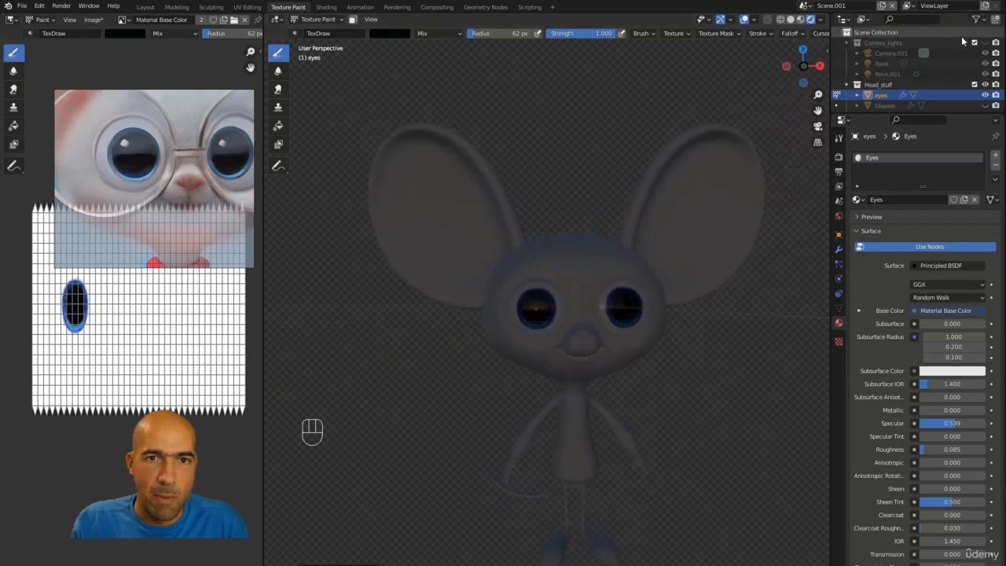
click(985, 43)
alt+middle_drag(707, 209, 635, 195)
mouse_move(650, 199)
ctrl+alt+mouse_down()
mouse_move(678, 238)
mouse_move(637, 206)
mouse_move(597, 215)
mouse_move(639, 292)
ctrl+alt+mouse_up()
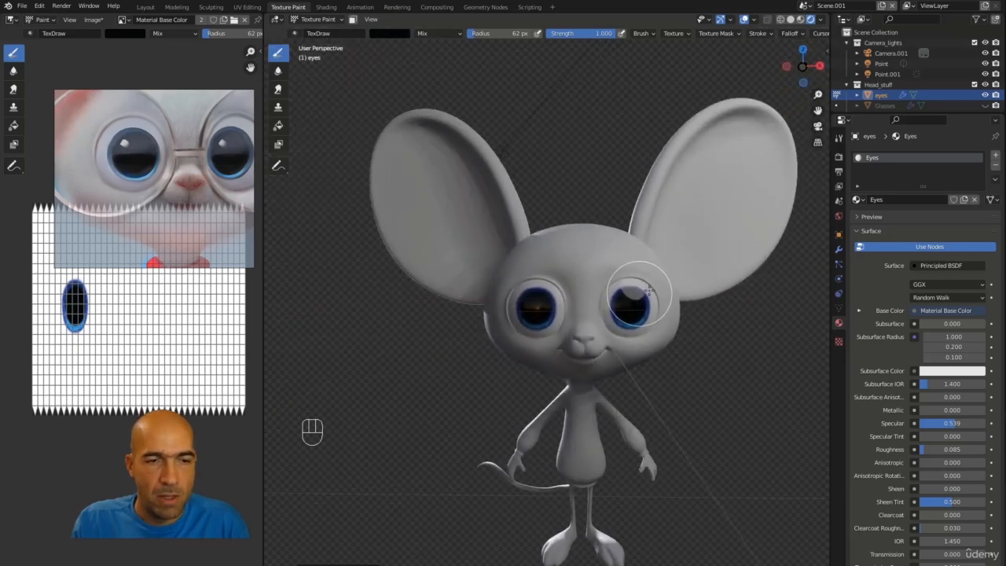
alt+drag(642, 231, 639, 293)
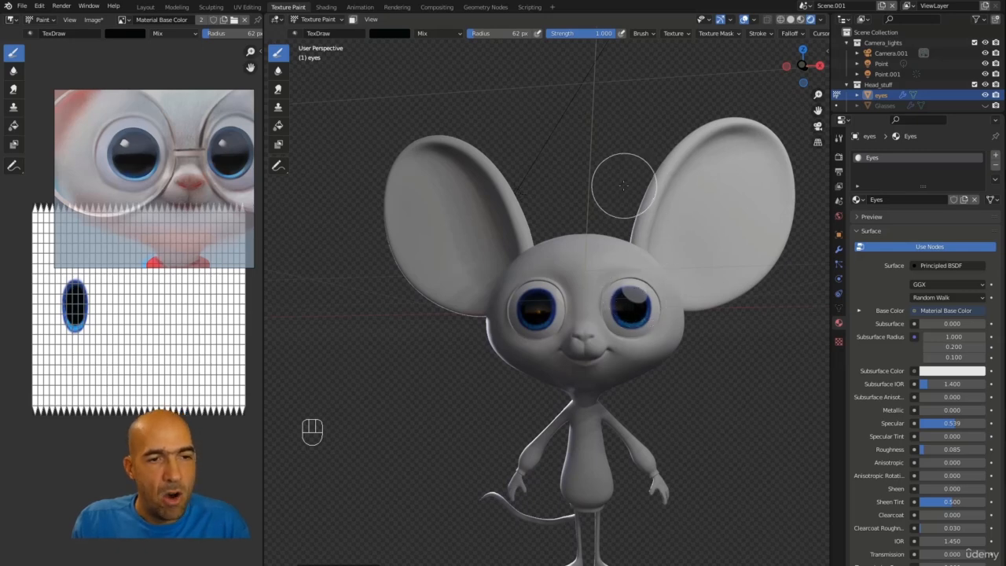
alt+drag(623, 186, 619, 206)
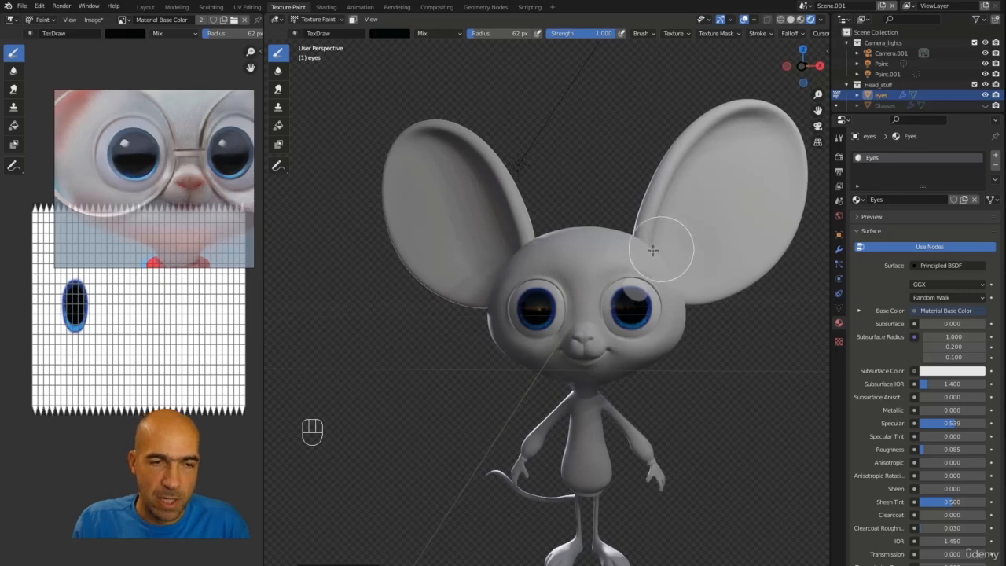
mouse_move(652, 250)
alt+mouse_down()
mouse_move(619, 236)
mouse_move(654, 201)
alt+mouse_up()
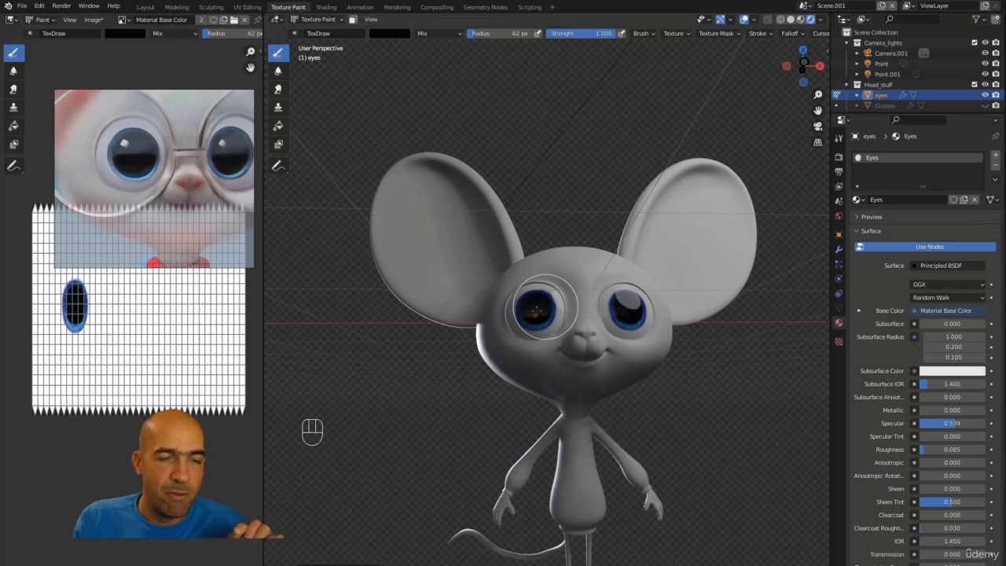
alt+drag(601, 213, 542, 236)
mouse_move(542, 236)
alt+middle_down()
mouse_move(593, 235)
mouse_move(550, 236)
alt+middle_up()
alt+shift+middle_drag(622, 238, 564, 185)
alt+middle_drag(568, 189, 576, 190)
alt+drag(576, 189, 586, 190)
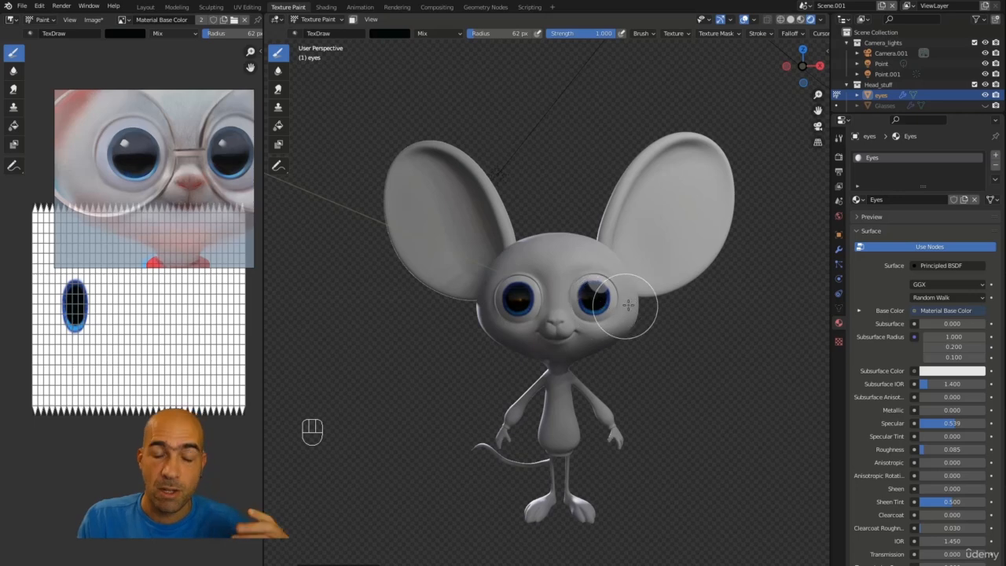
Step: Rename the eye paint texture image to Eyes and save all images
click(838, 138)
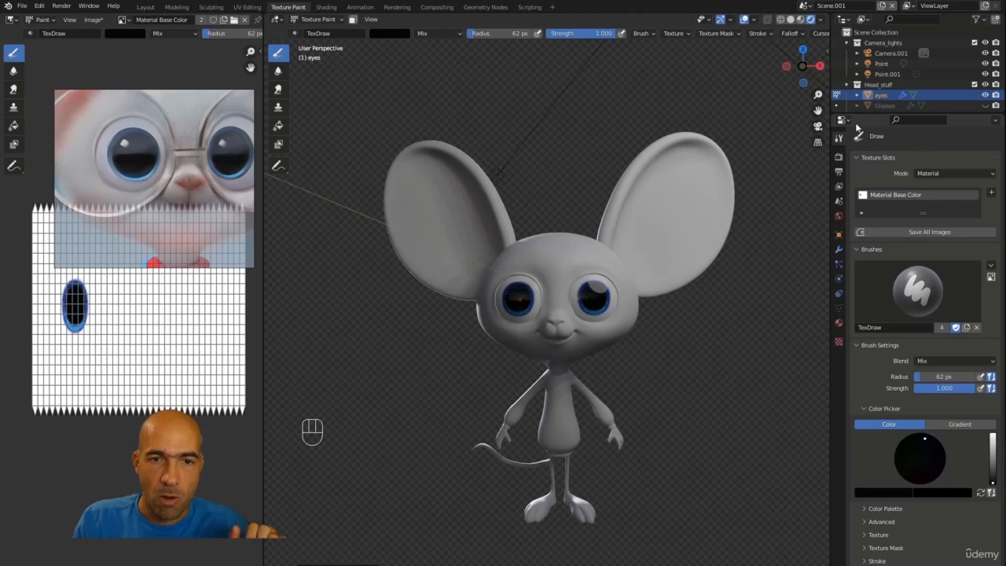
double_click(916, 197)
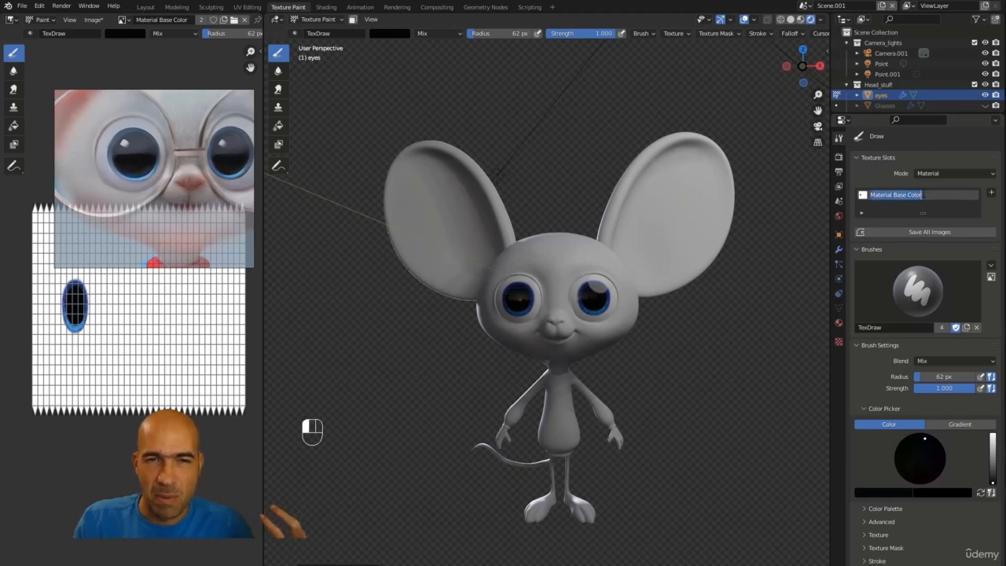
text(ES)
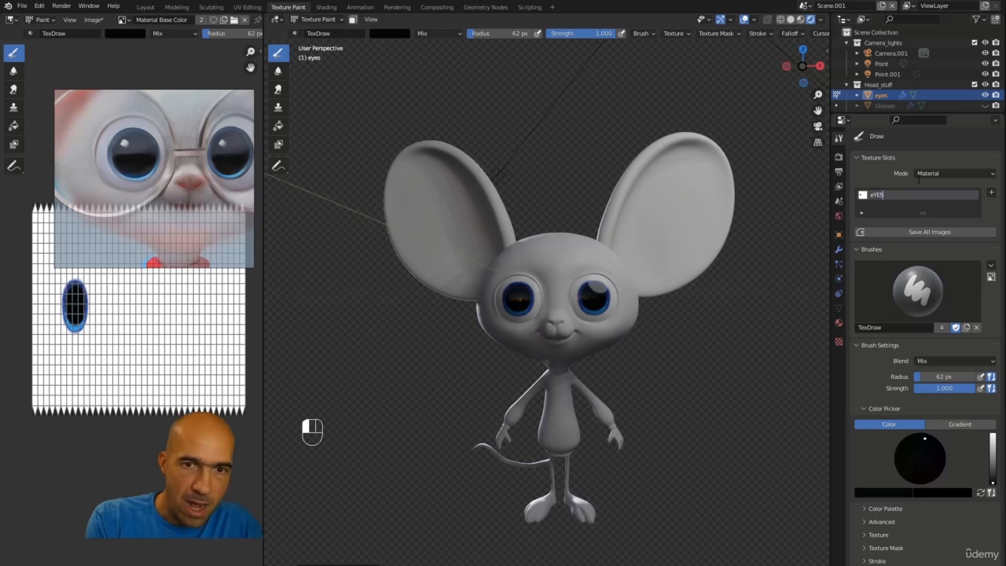
key(BackSpace)
key(BackSpace)
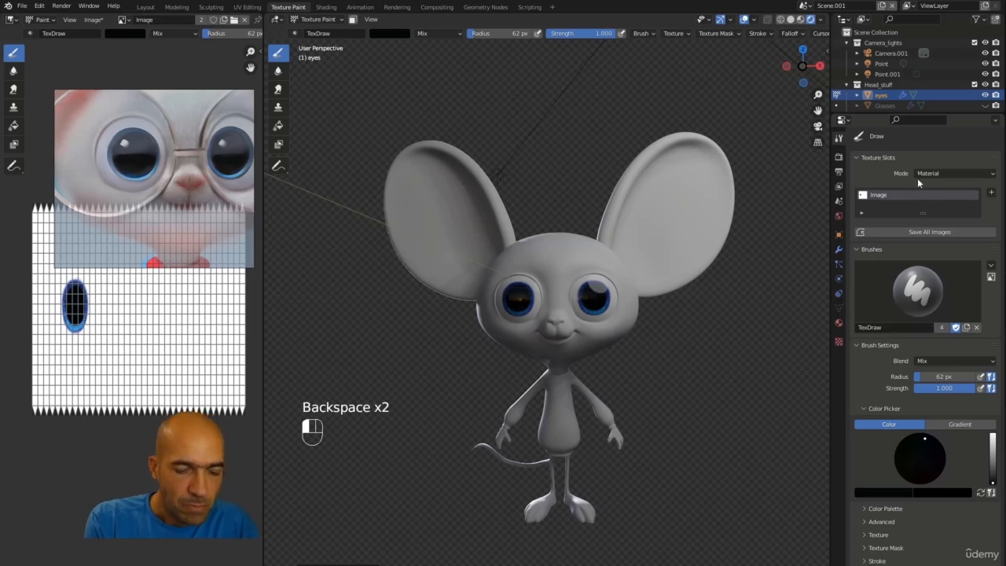
text(Eye)
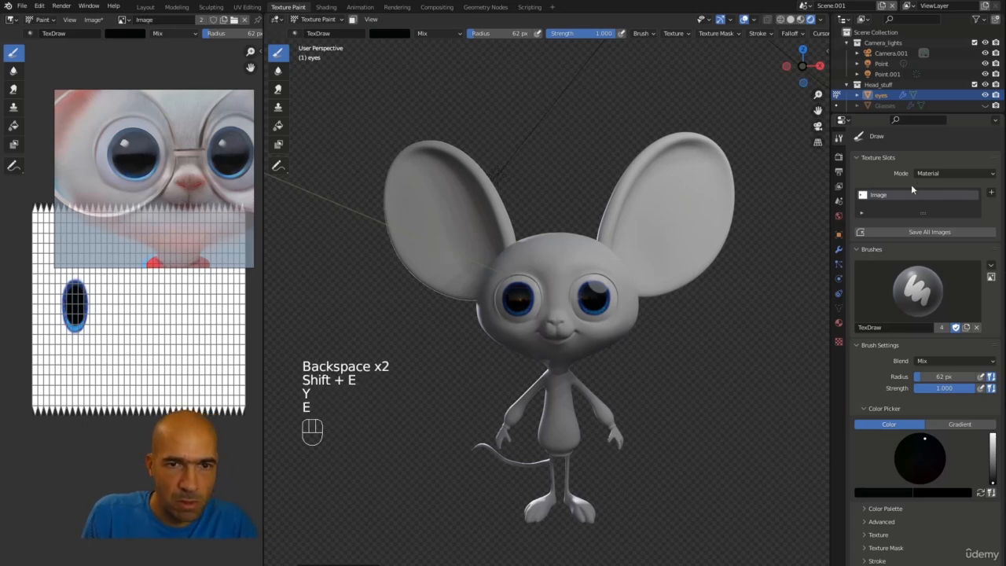
double_click(894, 195)
text(eYES)
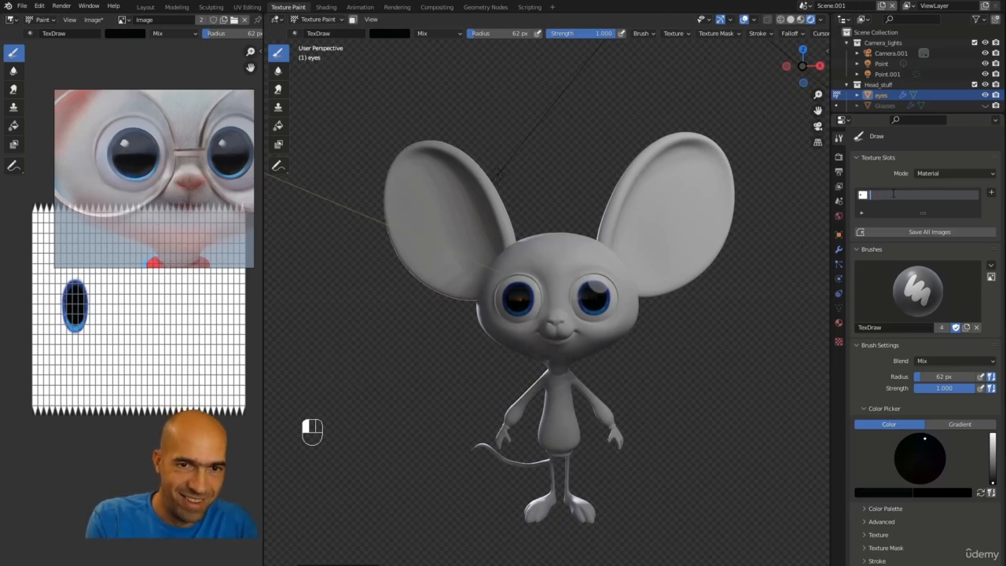
text(Eyes)
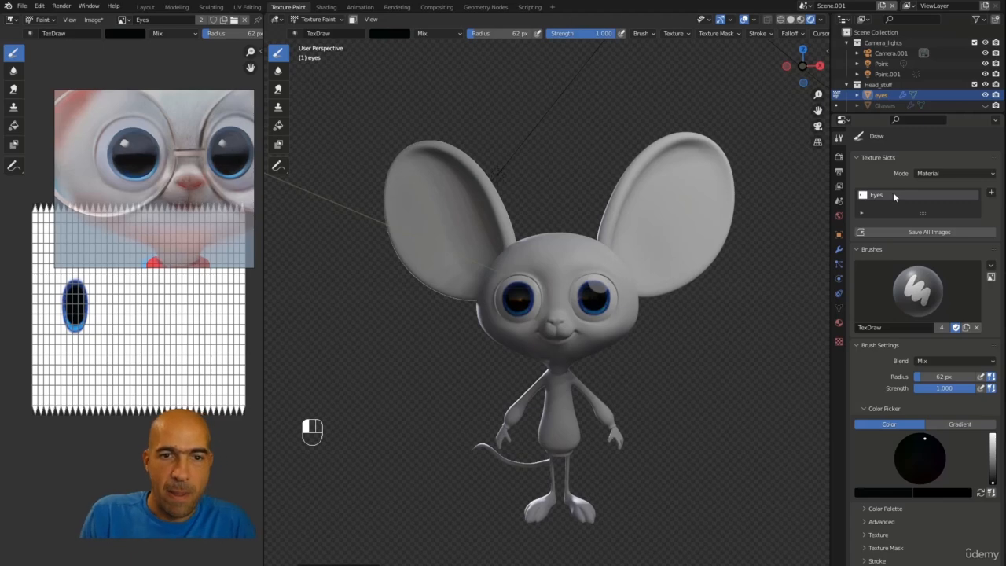
click(887, 235)
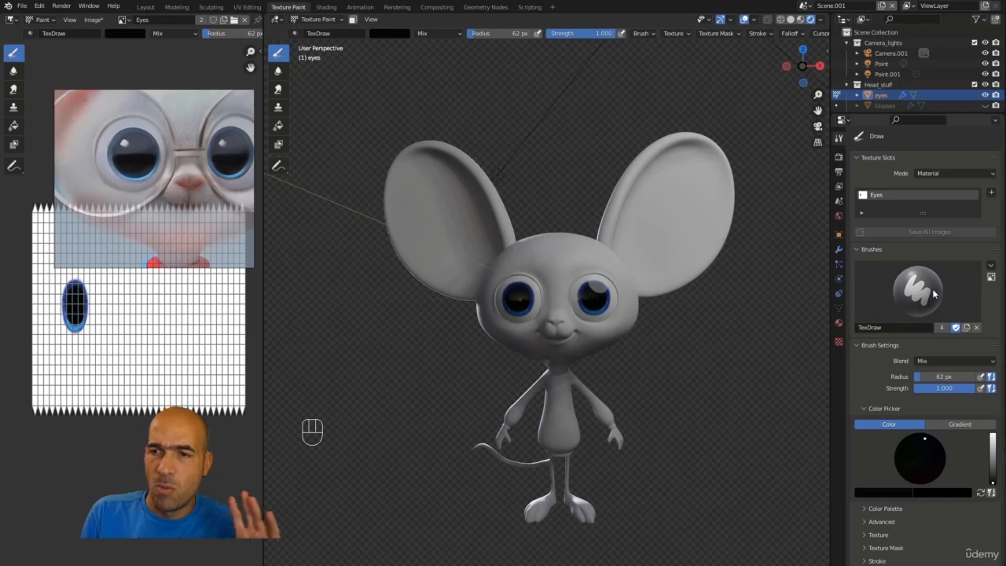
Step: Unhide the glasses objects and view them over the painted eyes in rendered shading
right_click(908, 194)
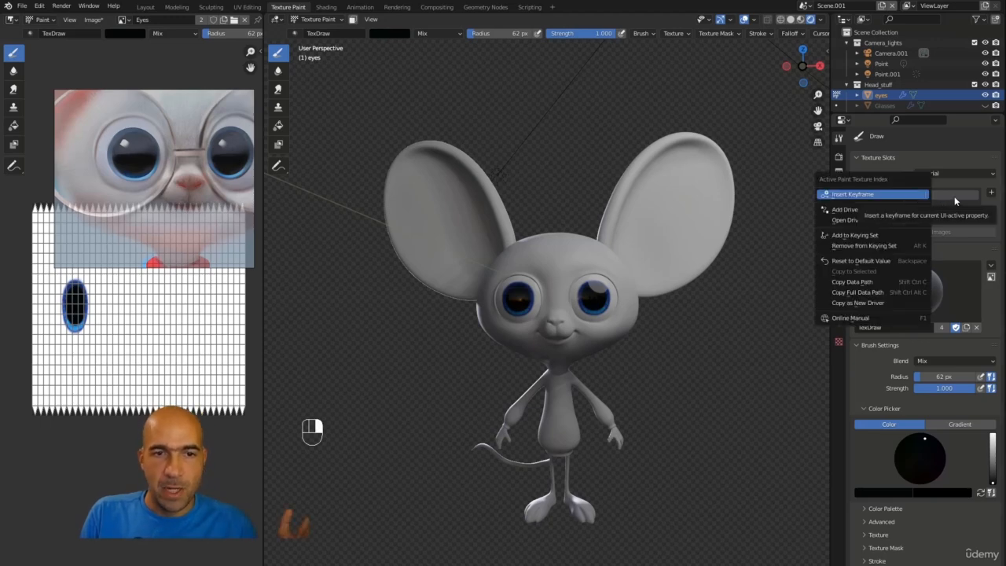
right_click(945, 197)
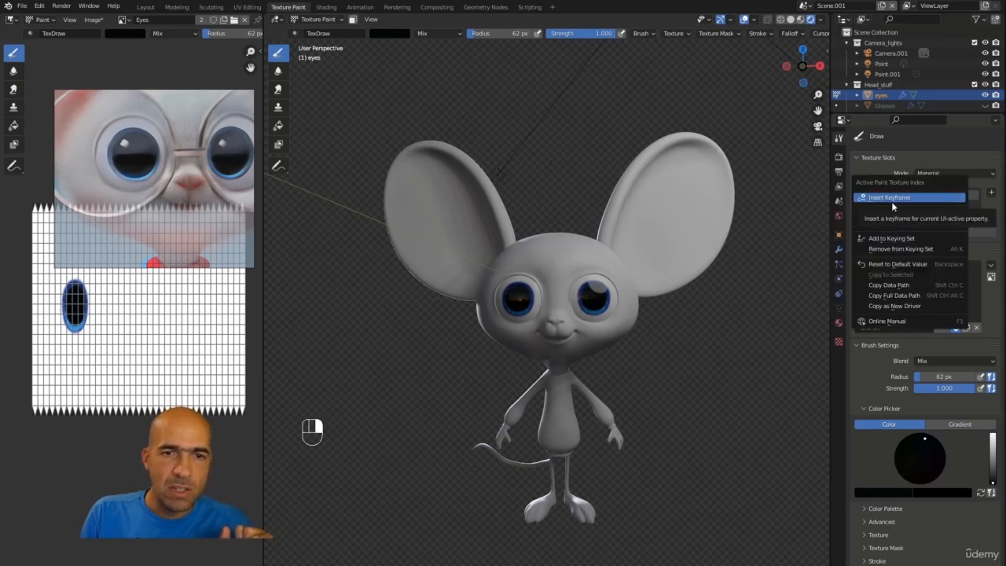
click(792, 19)
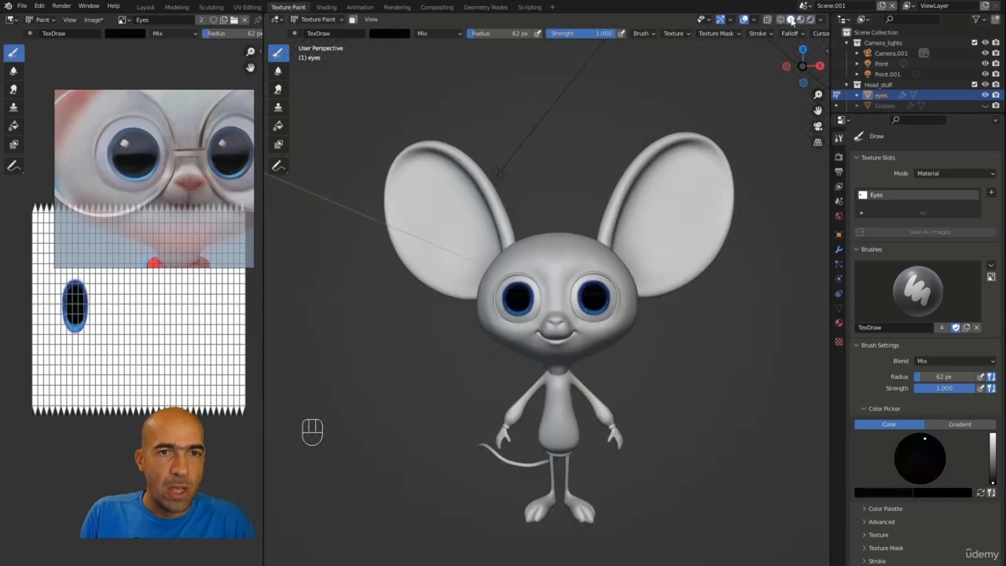
alt+middle_drag(579, 182, 500, 309)
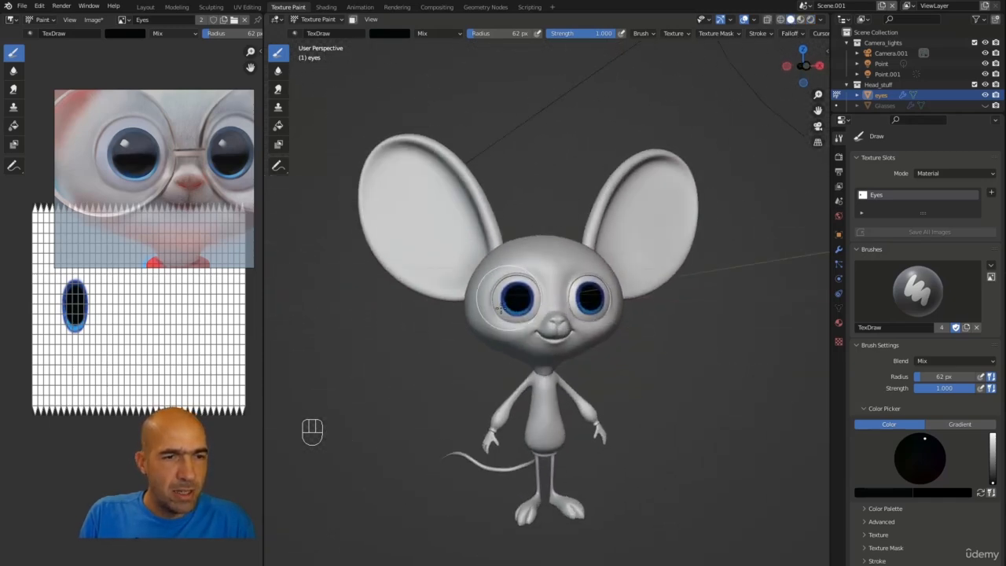
mouse_move(534, 228)
alt+middle_down()
mouse_move(511, 212)
mouse_move(522, 184)
alt+middle_up()
scroll(894, 67, down, 2)
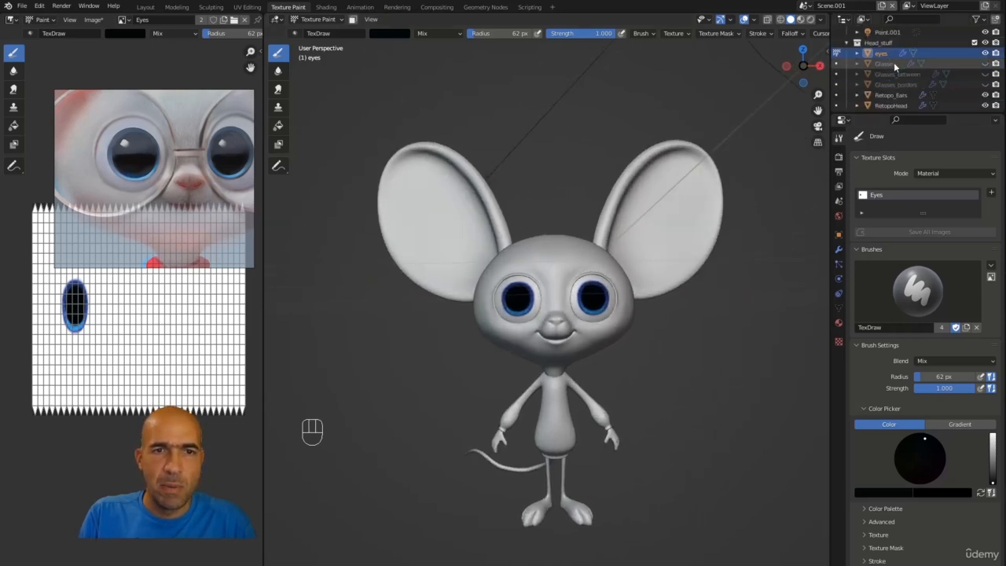
click(994, 74)
click(984, 84)
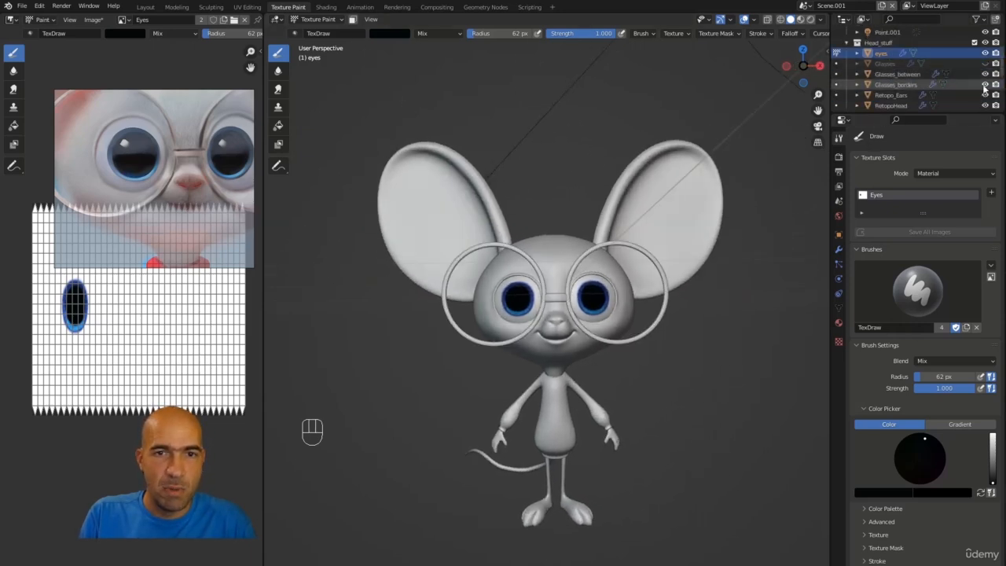
click(984, 63)
mouse_move(730, 187)
alt+middle_down()
mouse_move(713, 189)
mouse_move(752, 191)
mouse_move(673, 193)
mouse_move(715, 199)
alt+middle_up()
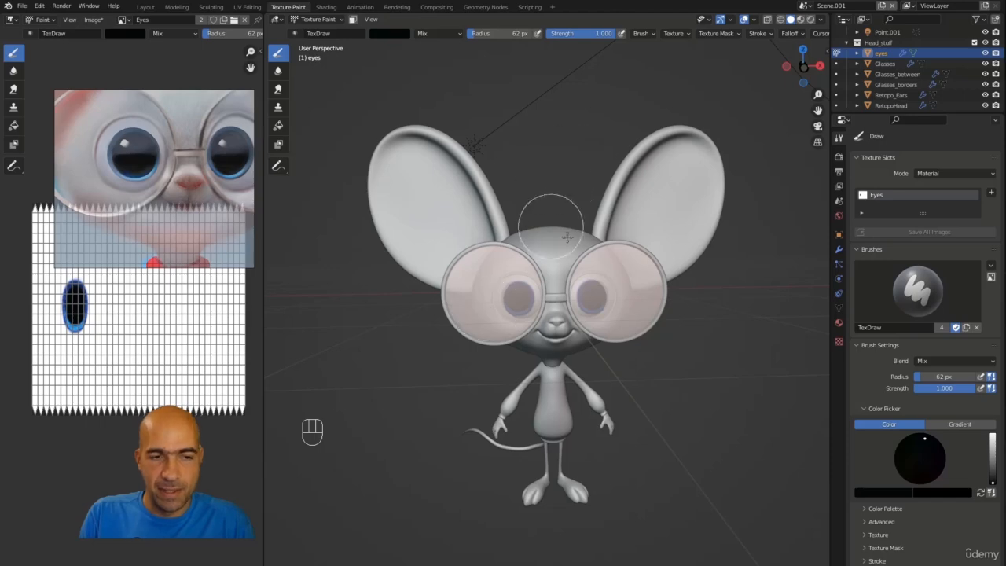
click(812, 21)
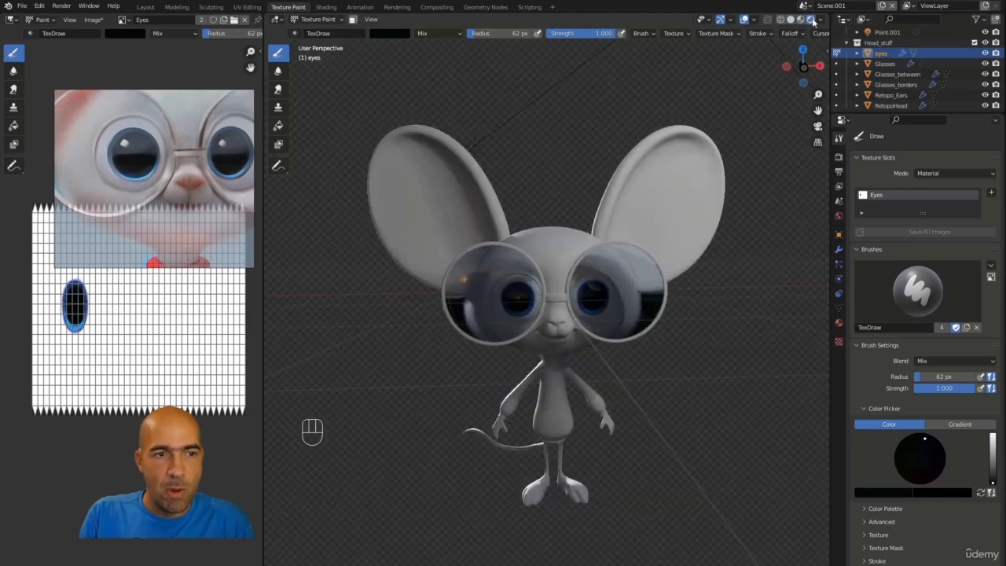
mouse_move(699, 172)
alt+mouse_down()
mouse_move(669, 160)
mouse_move(677, 189)
mouse_move(648, 182)
alt+mouse_up()
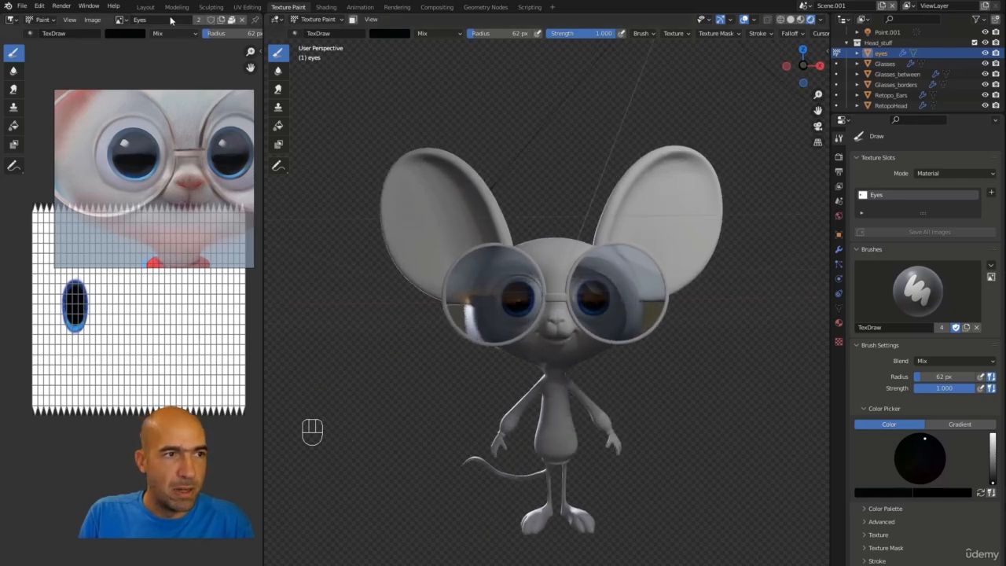
Step: Switch to the Layout workspace and set the solid viewport shading color to Texture
click(146, 7)
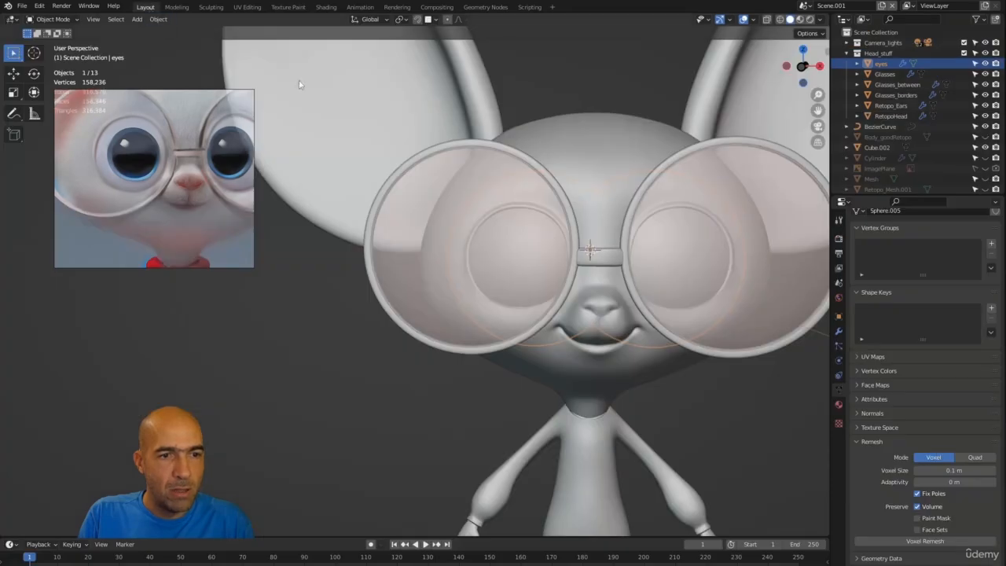
scroll(682, 194, down, 6)
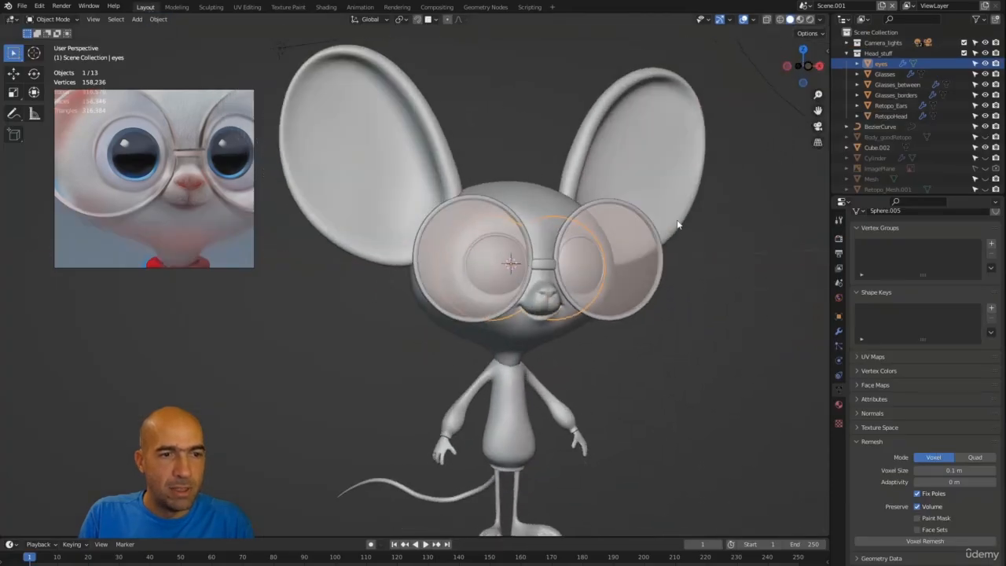
click(821, 20)
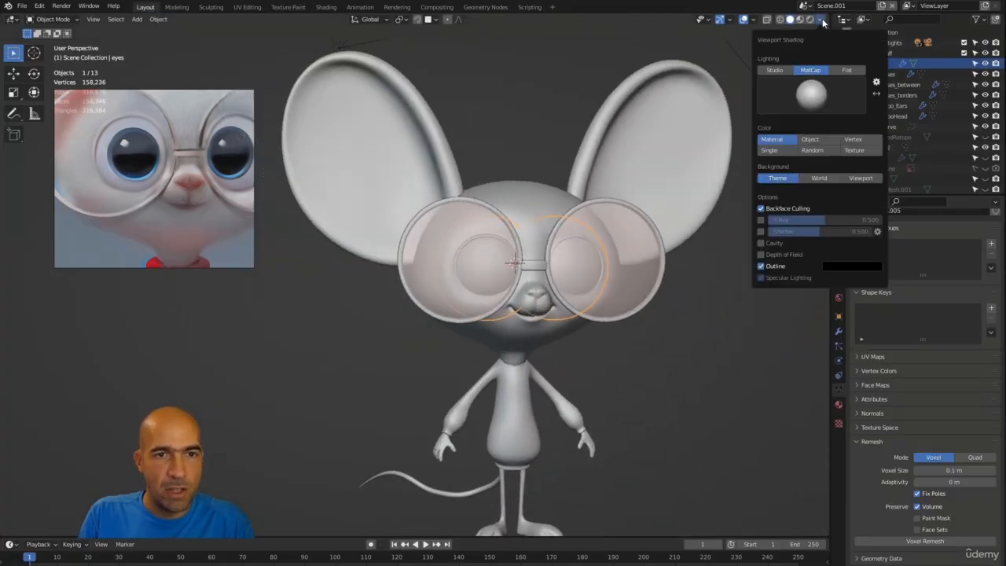
click(854, 150)
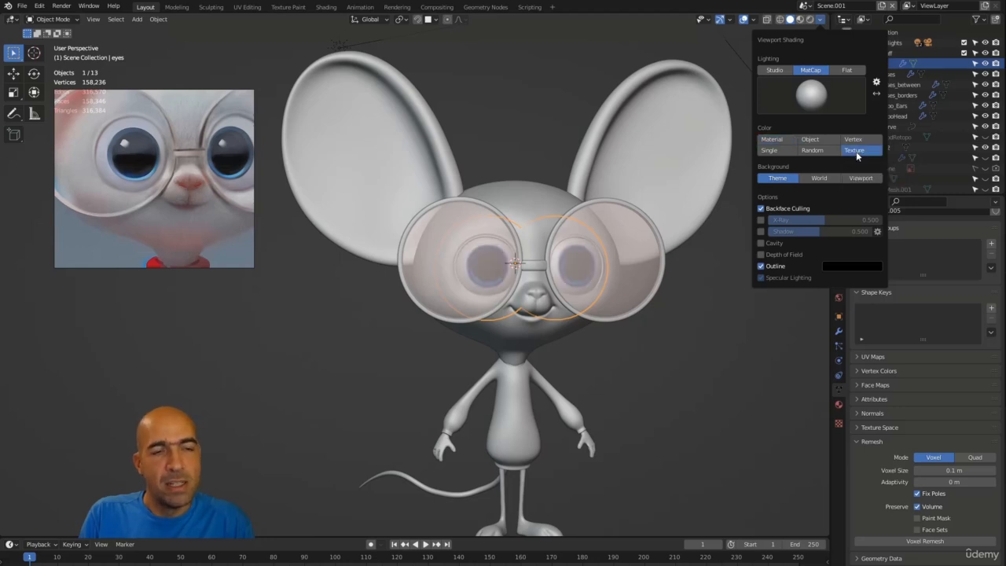
click(772, 139)
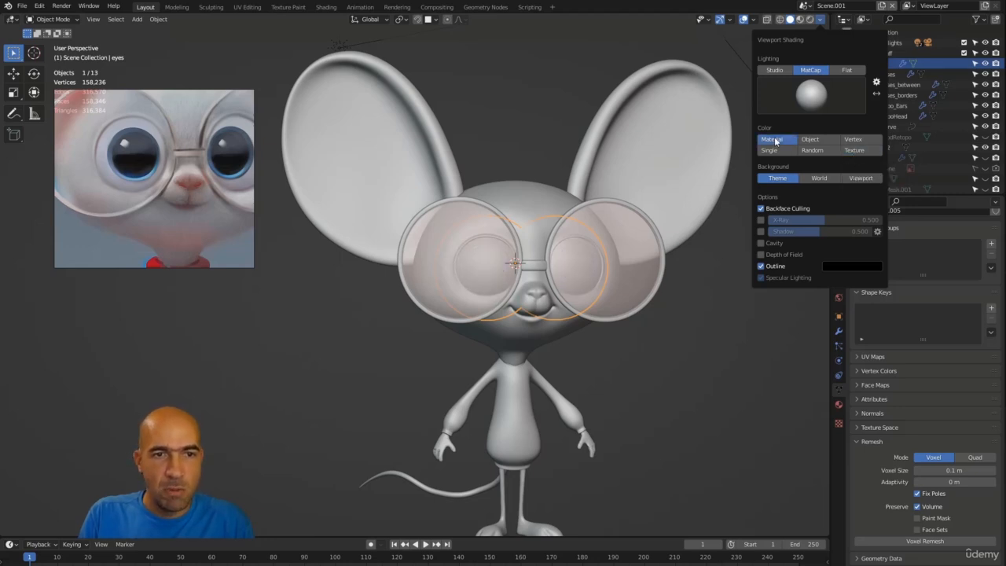
click(770, 151)
click(810, 150)
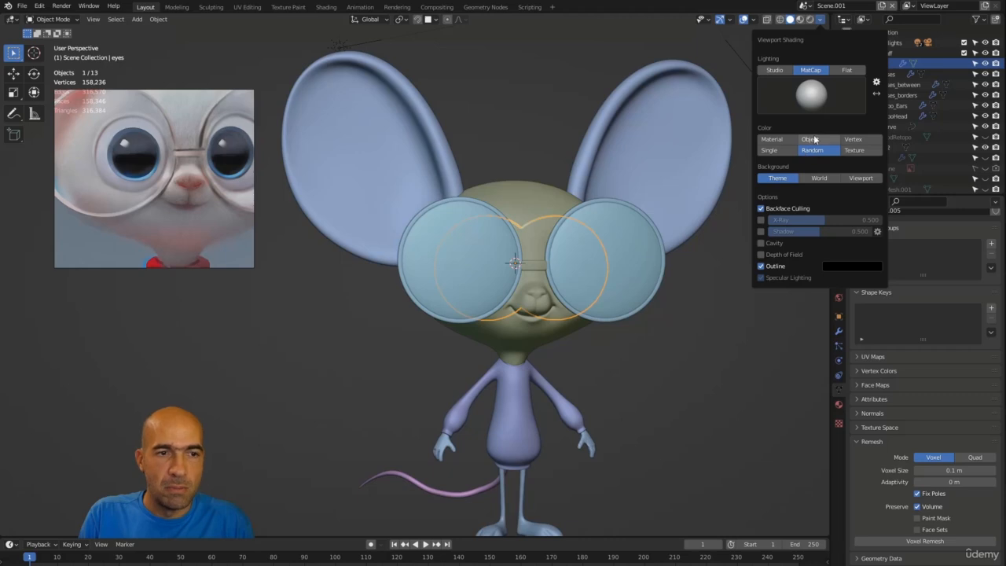
click(814, 139)
click(853, 139)
click(854, 150)
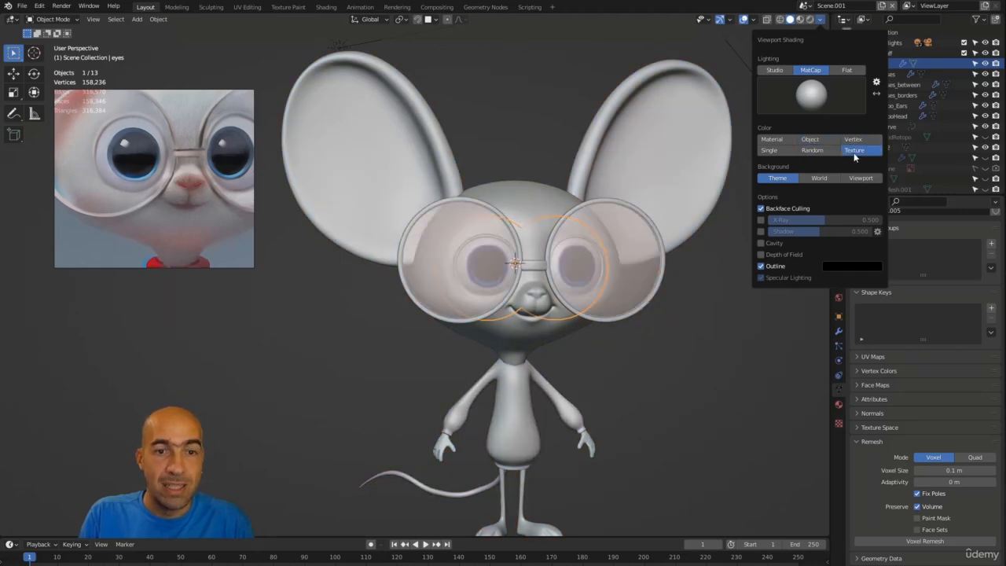
Step: Select the mouse's body mesh and run Quad Remesher on it with a quad count of 300
mouse_move(695, 342)
middle_down()
mouse_move(641, 352)
mouse_move(690, 342)
mouse_move(680, 384)
middle_up()
scroll(690, 343, down, 2)
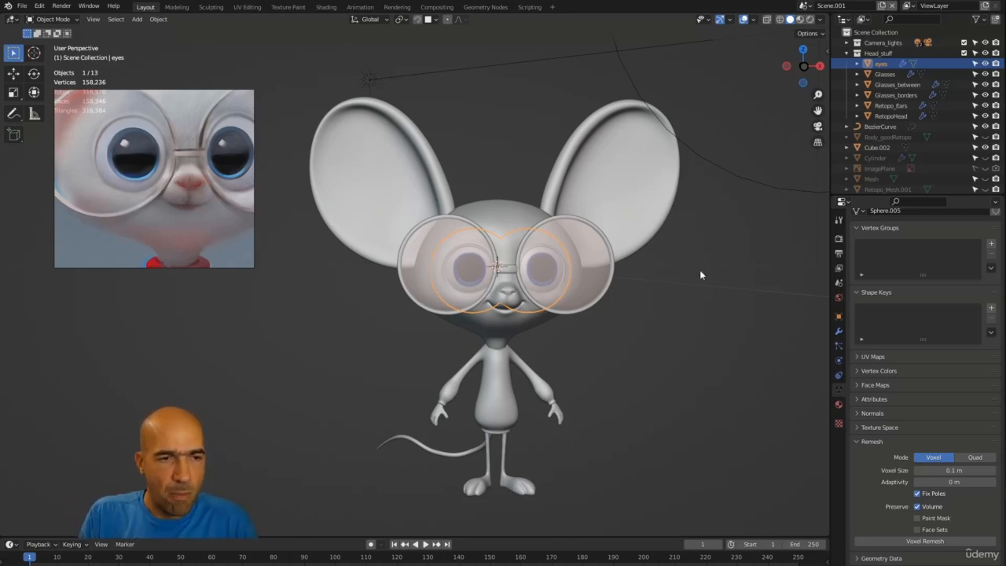
middle_drag(699, 270, 639, 225)
shift+middle_drag(663, 343, 676, 286)
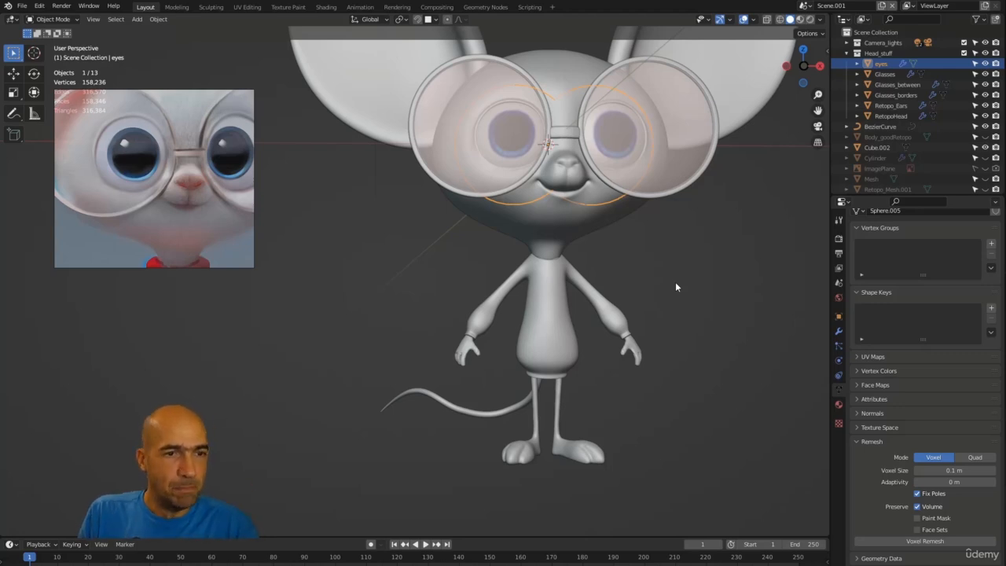
mouse_move(675, 282)
middle_down()
mouse_move(685, 275)
mouse_move(688, 312)
mouse_move(690, 287)
mouse_move(673, 288)
middle_up()
click(621, 341)
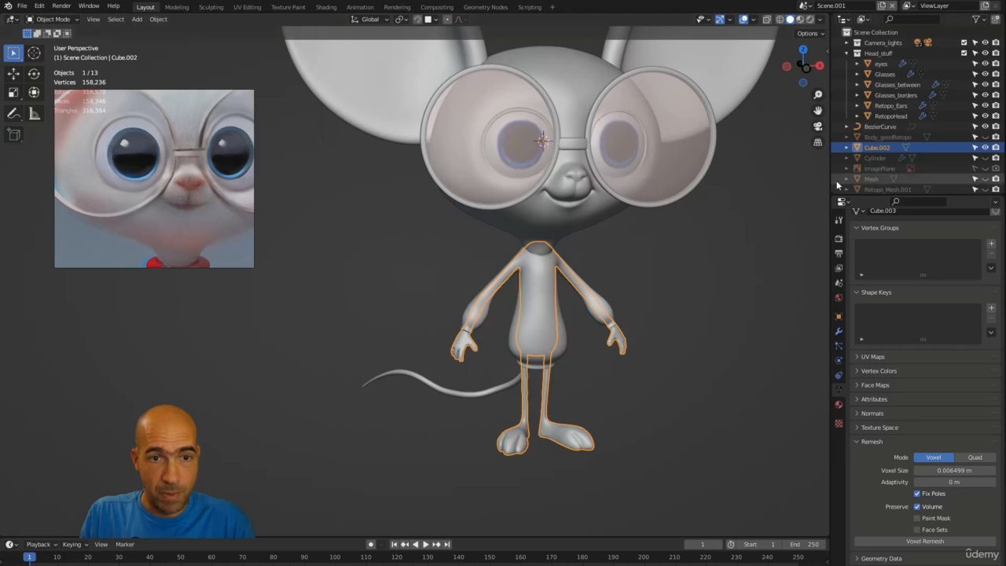
key(n)
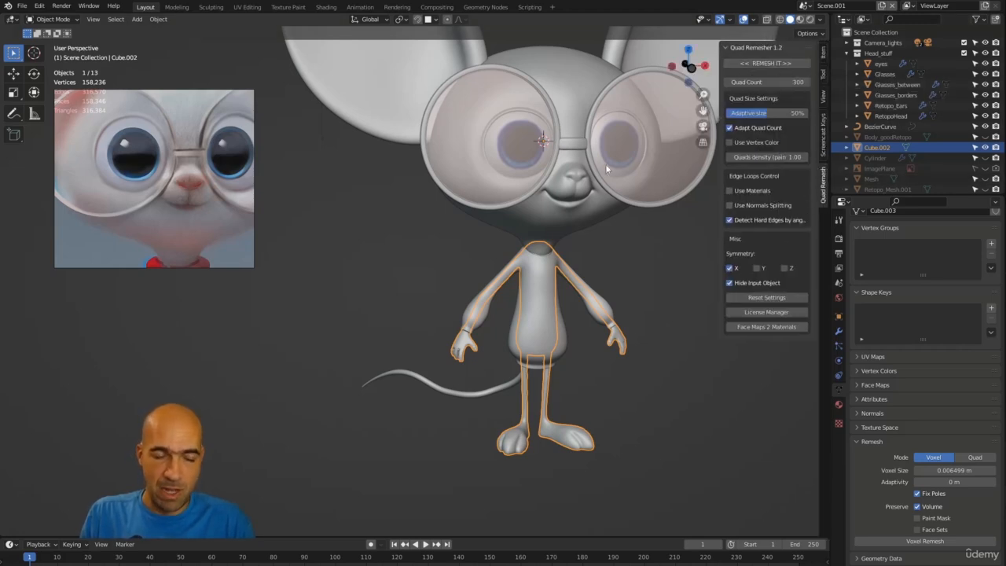
click(658, 343)
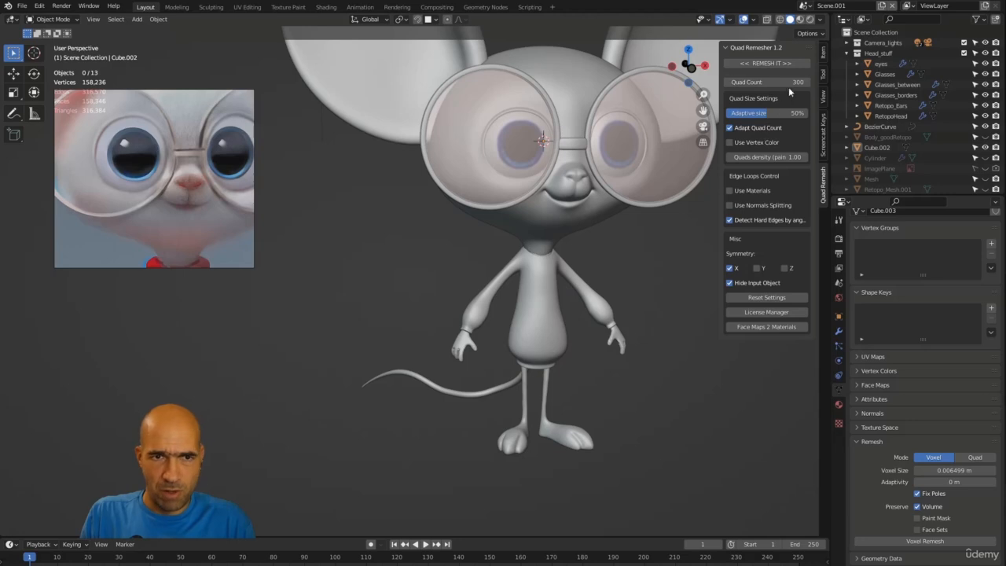
scroll(631, 297, up, 3)
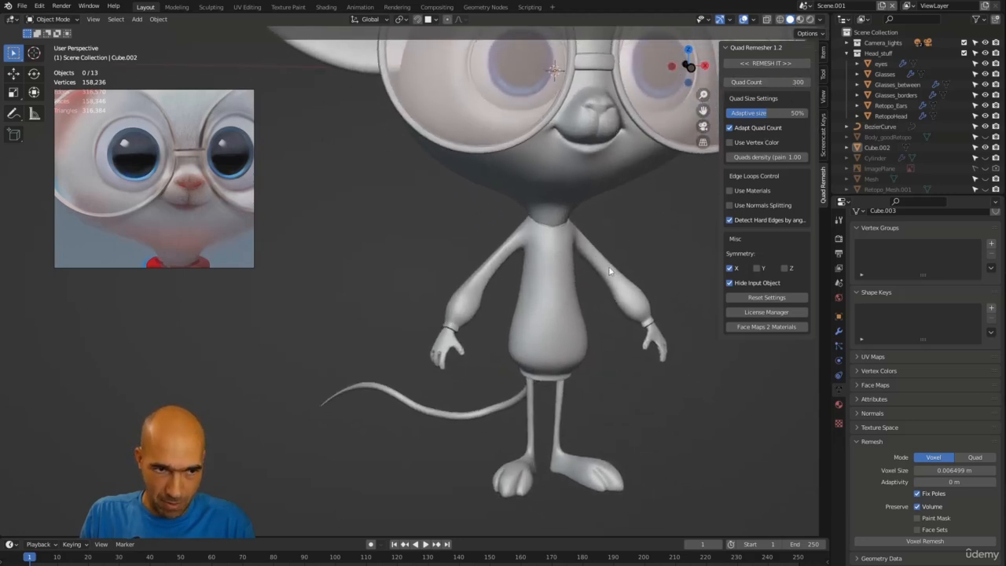
scroll(609, 271, up, 1)
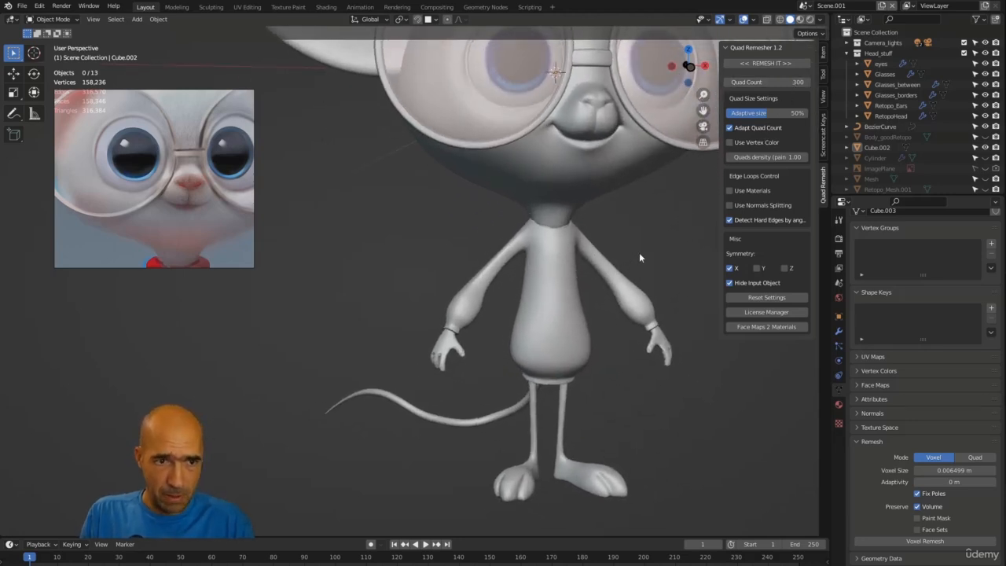
middle_drag(640, 253, 645, 236)
click(563, 410)
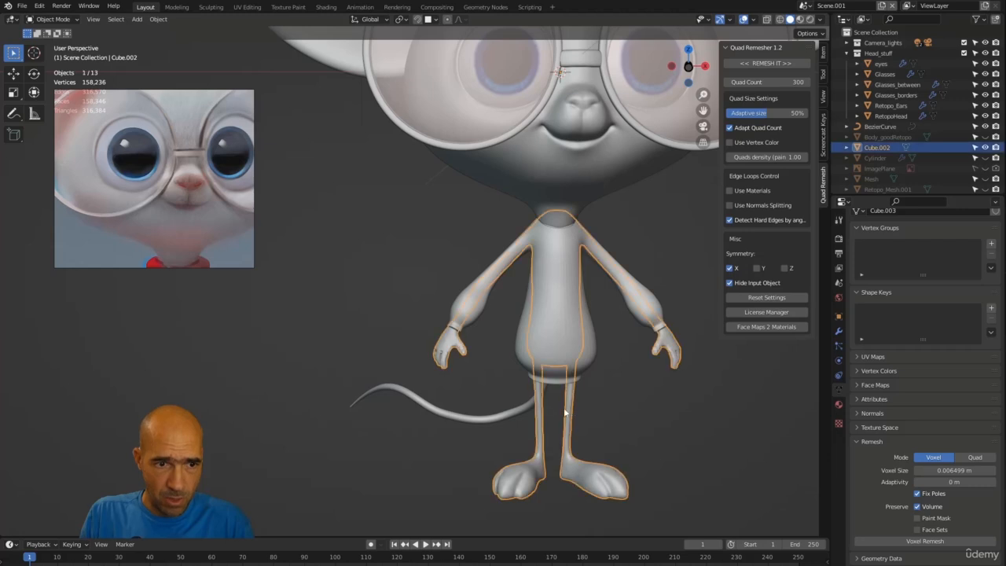
click(768, 66)
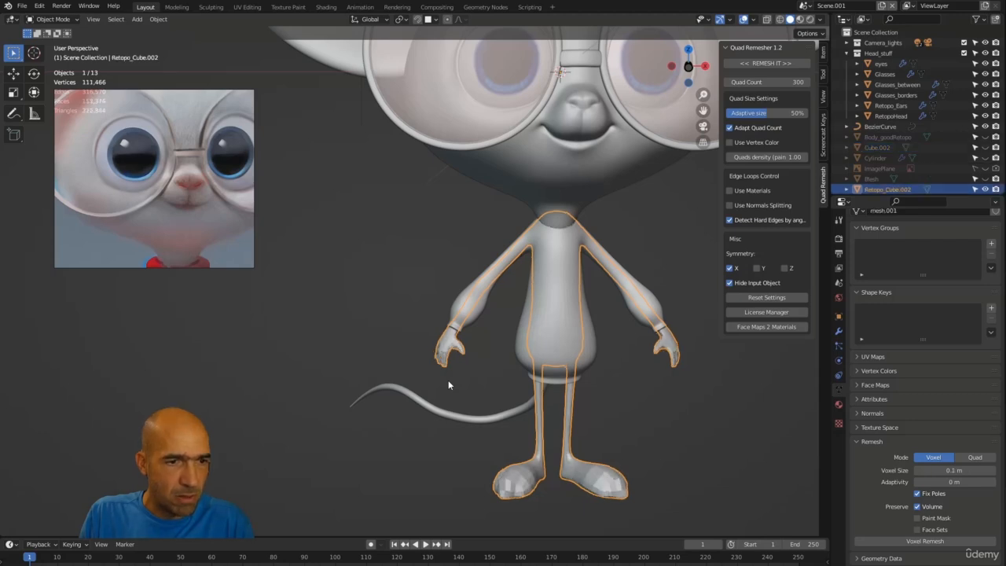
Step: Inspect the remeshed body closely in local view, orbiting around the hands and legs
middle_drag(448, 379, 449, 204)
scroll(496, 381, up, 3)
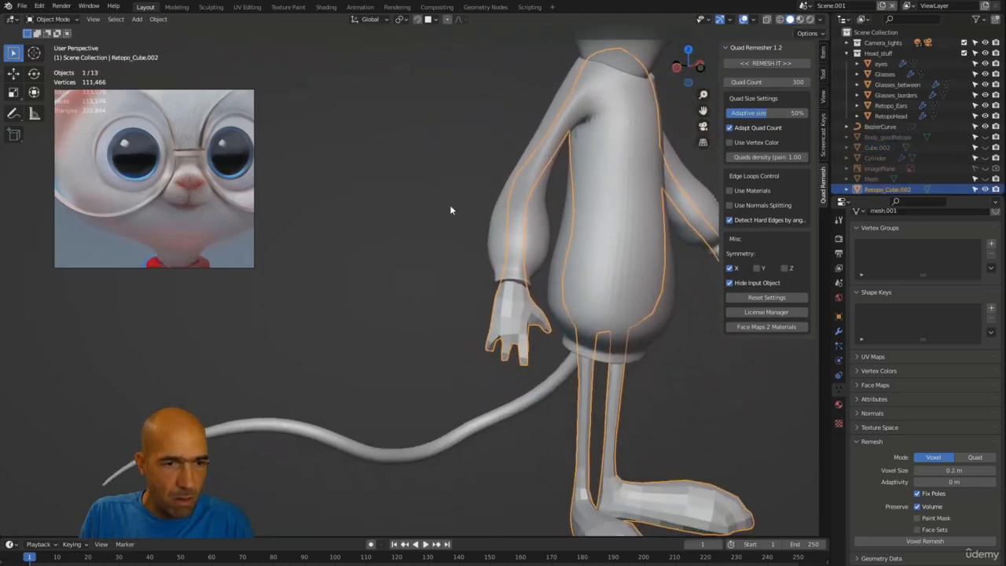
middle_drag(515, 260, 434, 409)
key(KP_Divide)
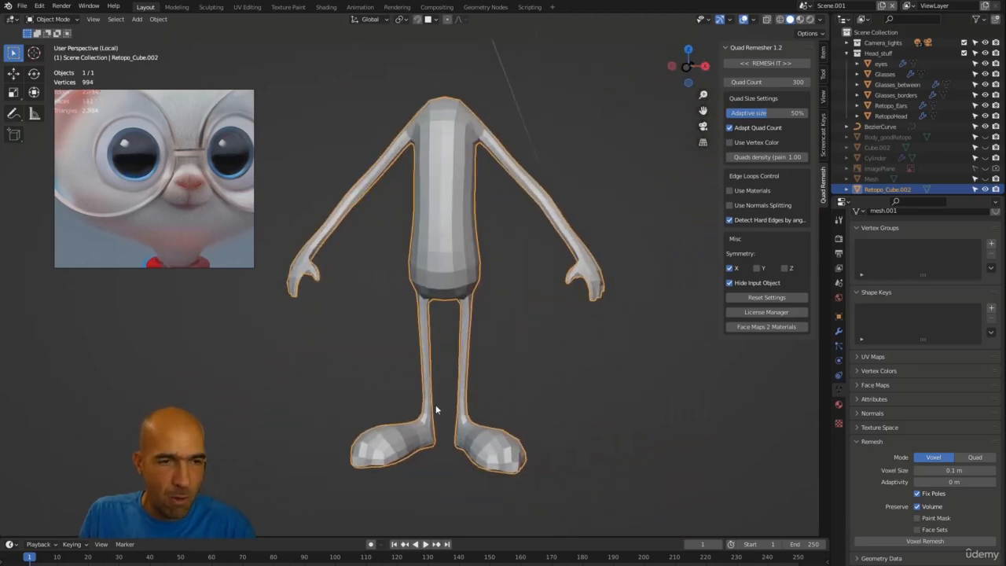
drag(160, 227, 154, 240)
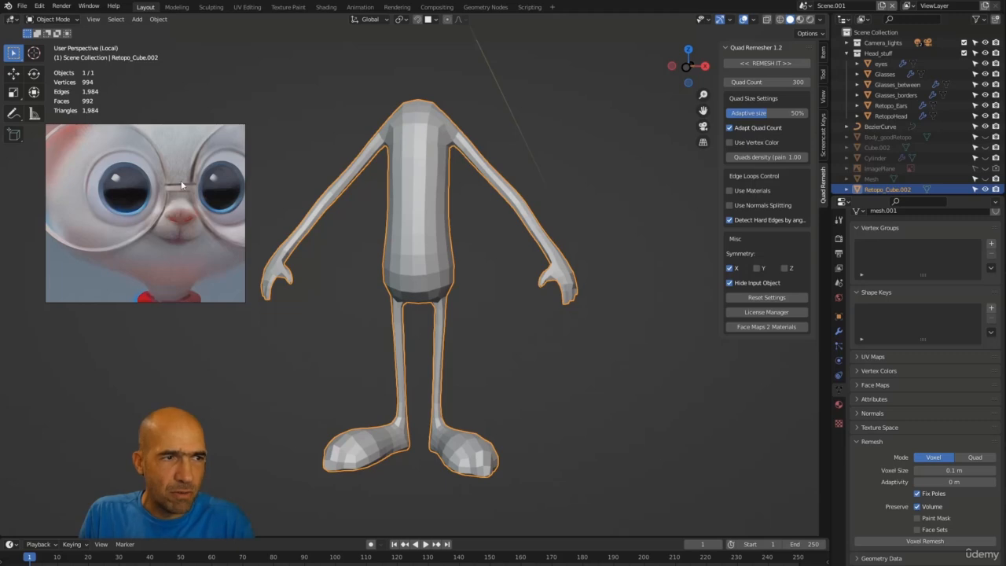
click(525, 273)
mouse_move(503, 328)
middle_down()
mouse_move(661, 332)
mouse_move(520, 326)
middle_up()
scroll(434, 259, up, 5)
shift+middle_drag(434, 259, 691, 310)
middle_drag(373, 338, 438, 333)
click(376, 330)
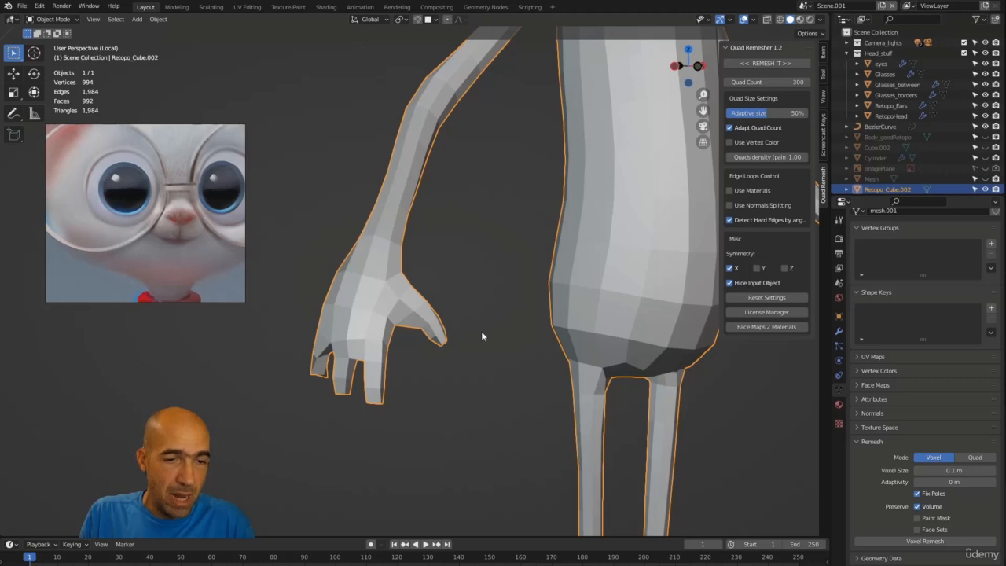
scroll(482, 336, down, 4)
middle_drag(466, 411, 475, 360)
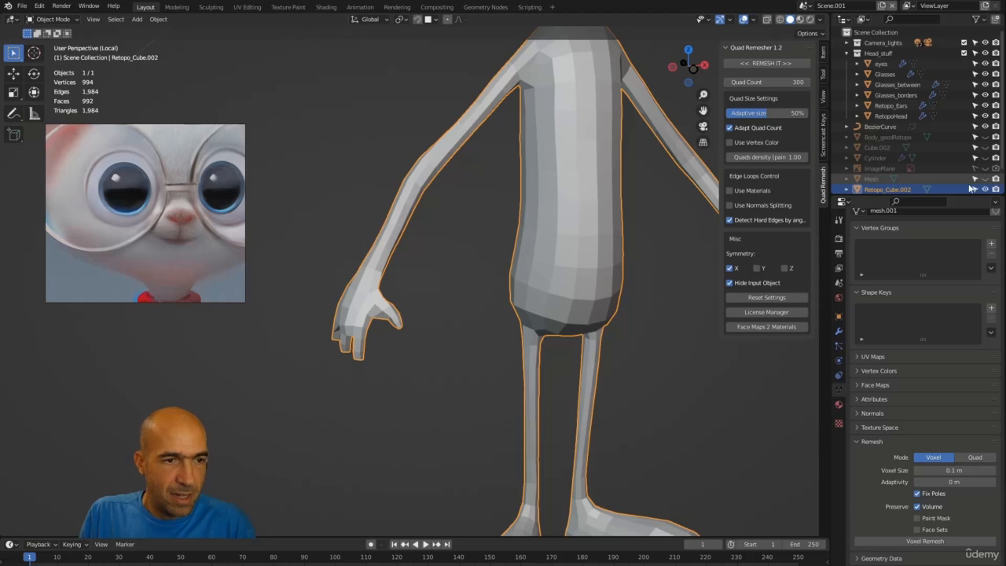
key(KP_Divide)
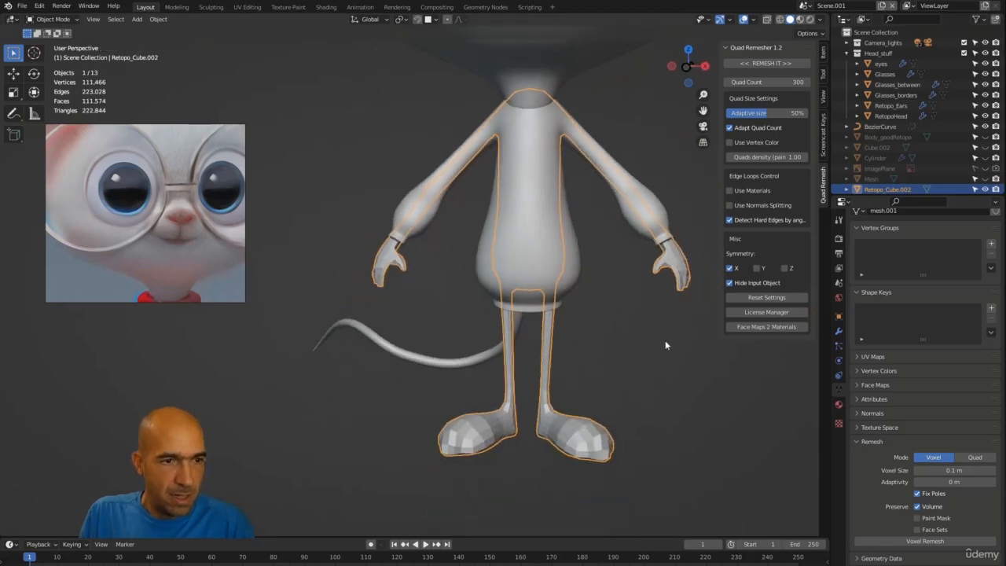
middle_drag(666, 346, 712, 338)
scroll(574, 268, up, 3)
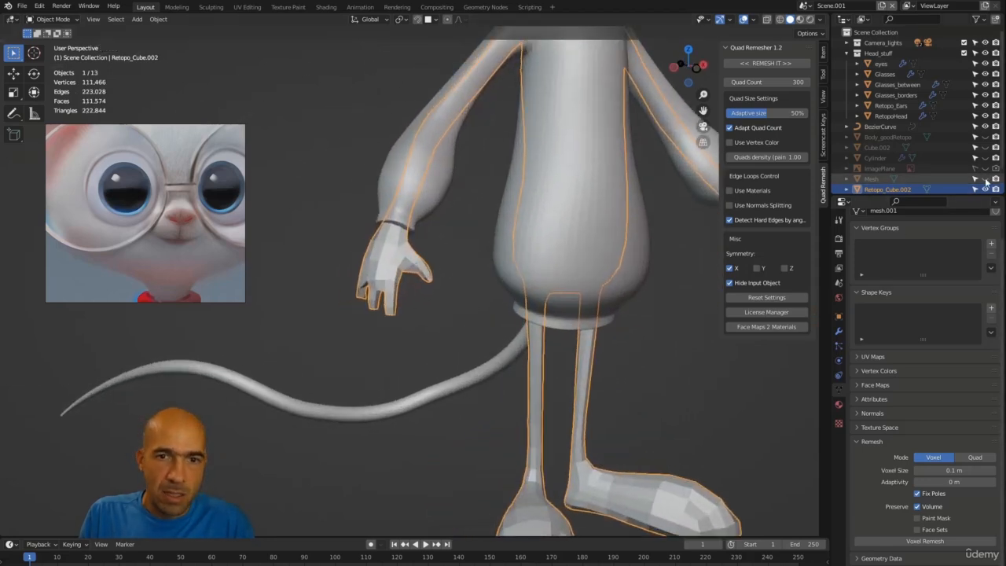
Step: Unhide the original body mesh Cube.002 alongside the remeshed copy
click(984, 179)
click(984, 180)
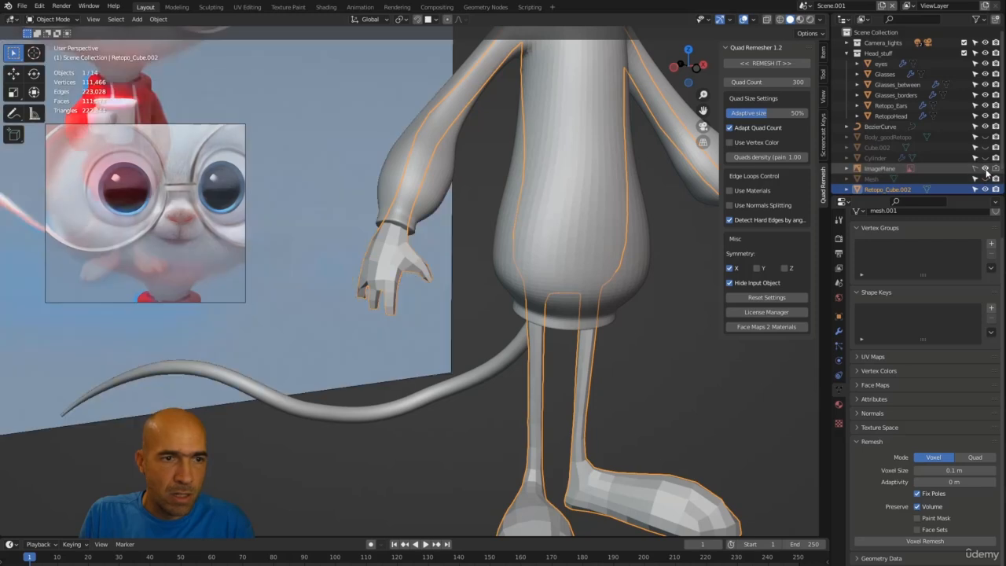
click(985, 158)
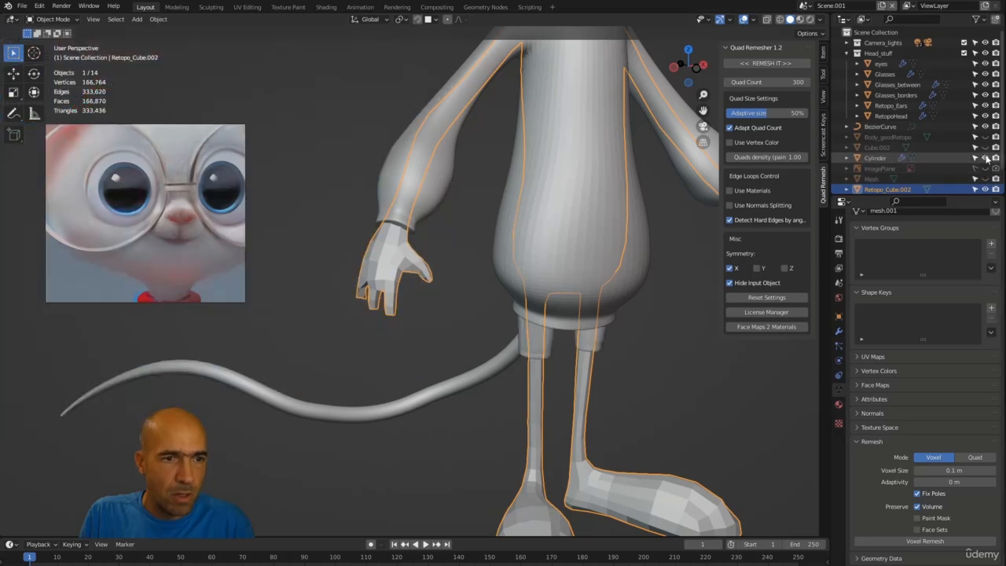
click(984, 158)
click(985, 148)
click(986, 149)
click(986, 149)
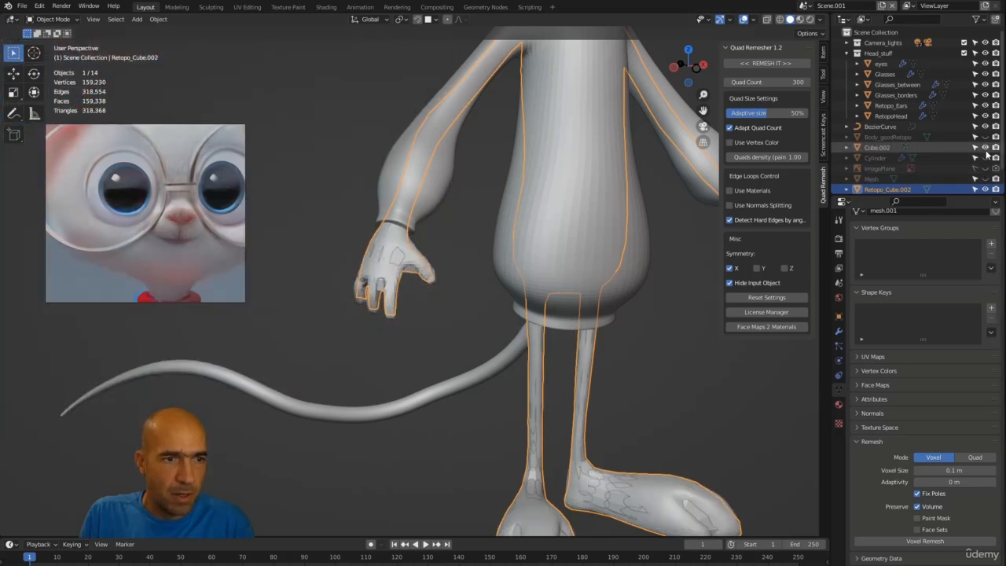
click(986, 149)
click(986, 150)
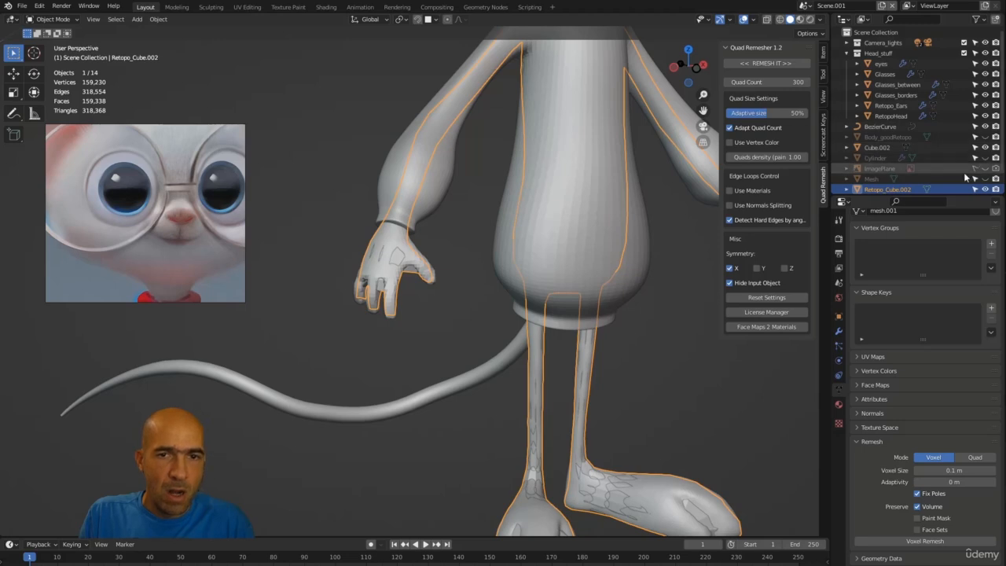
Step: Add a Shrinkwrap modifier to the remeshed body Retopo_Cube.002 with Cube.002 as its target
middle_drag(658, 362, 621, 434)
click(591, 473)
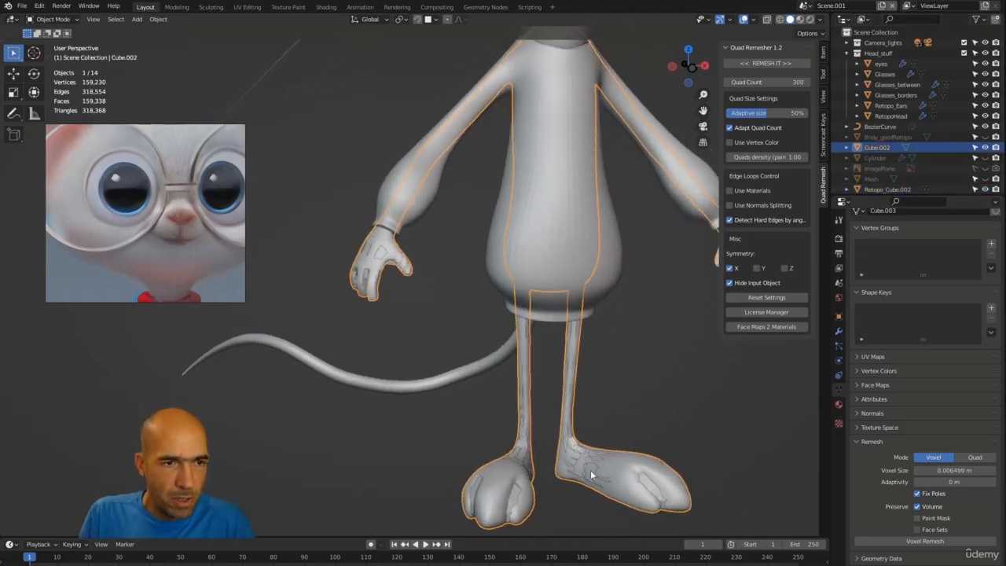
middle_drag(404, 341, 395, 253)
click(380, 246)
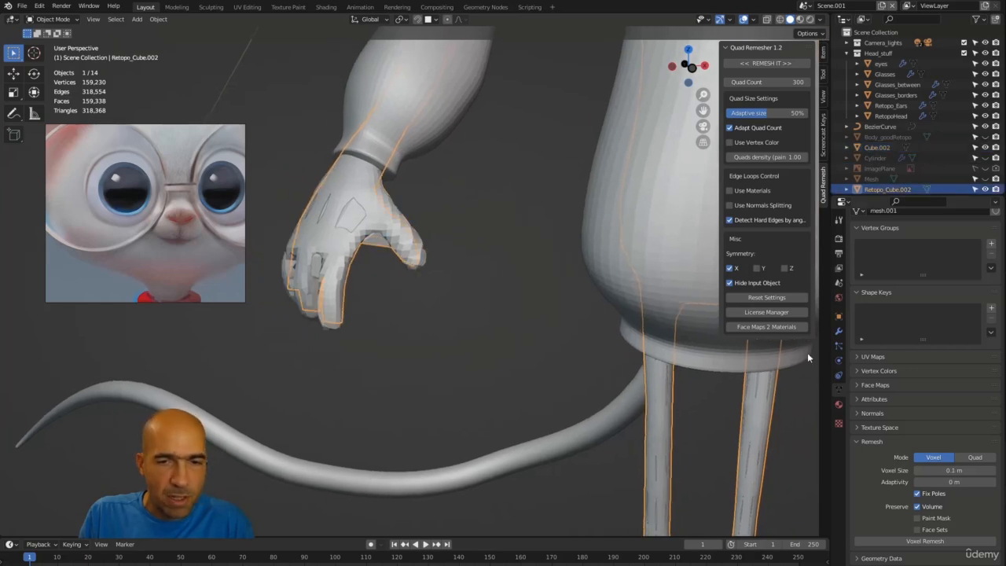
click(838, 332)
click(924, 233)
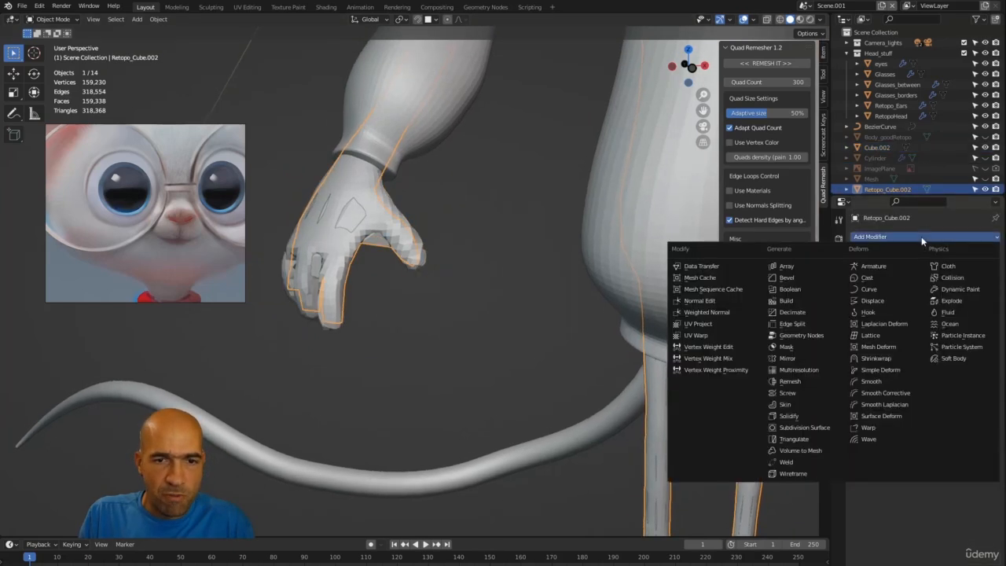
click(884, 366)
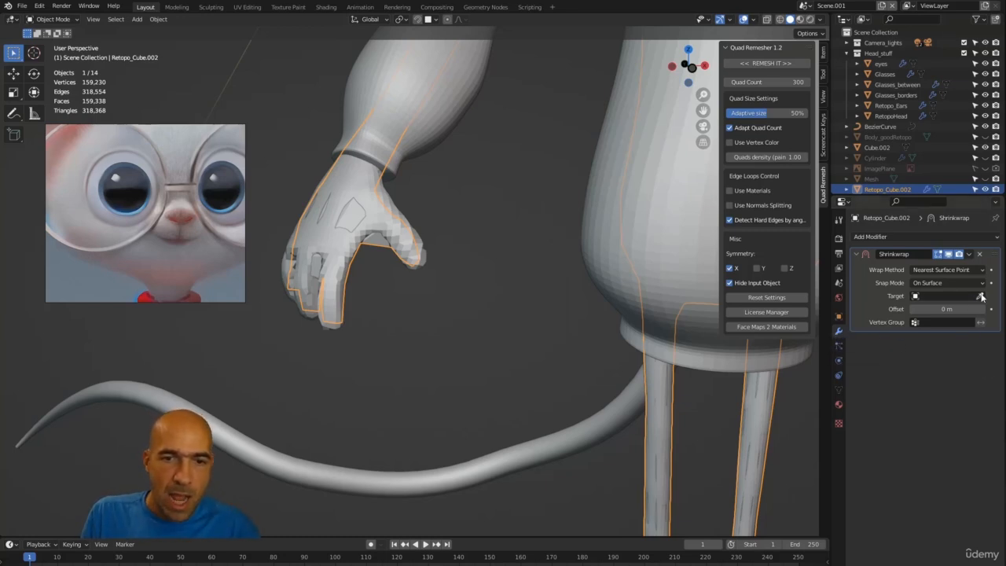
click(346, 251)
middle_drag(492, 312, 520, 309)
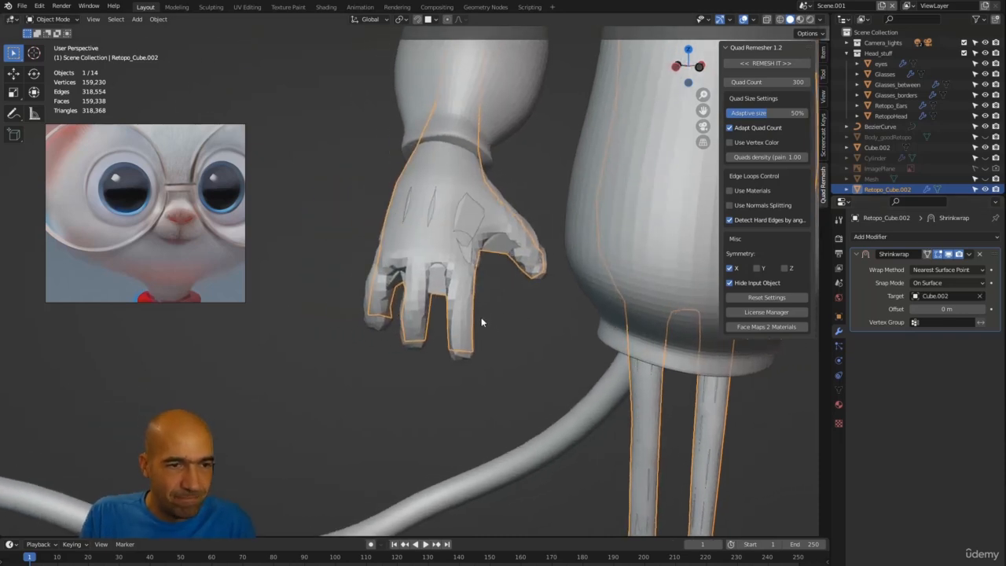
Step: Set the Shrinkwrap modifier's wrap method to Project
click(933, 282)
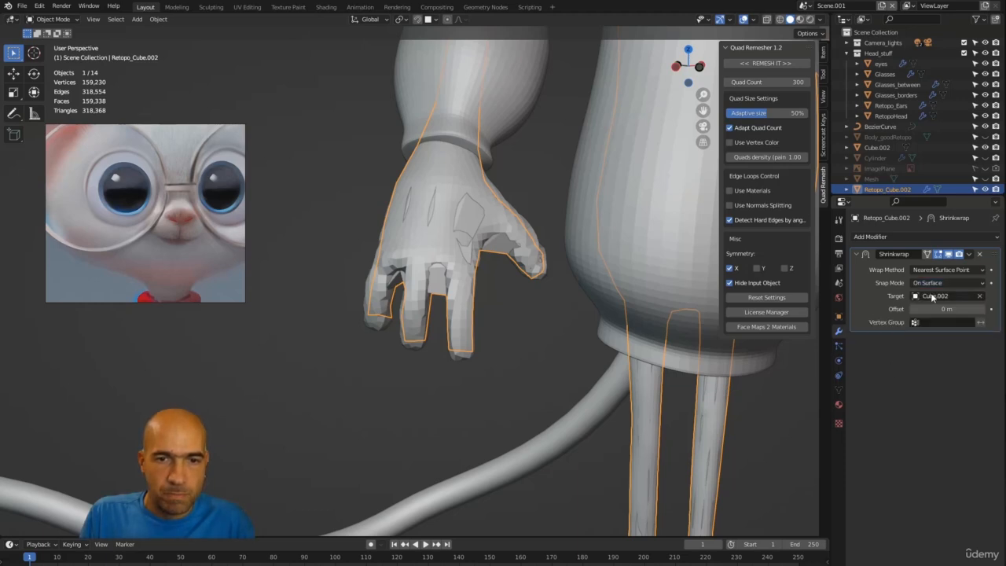
click(935, 269)
click(922, 294)
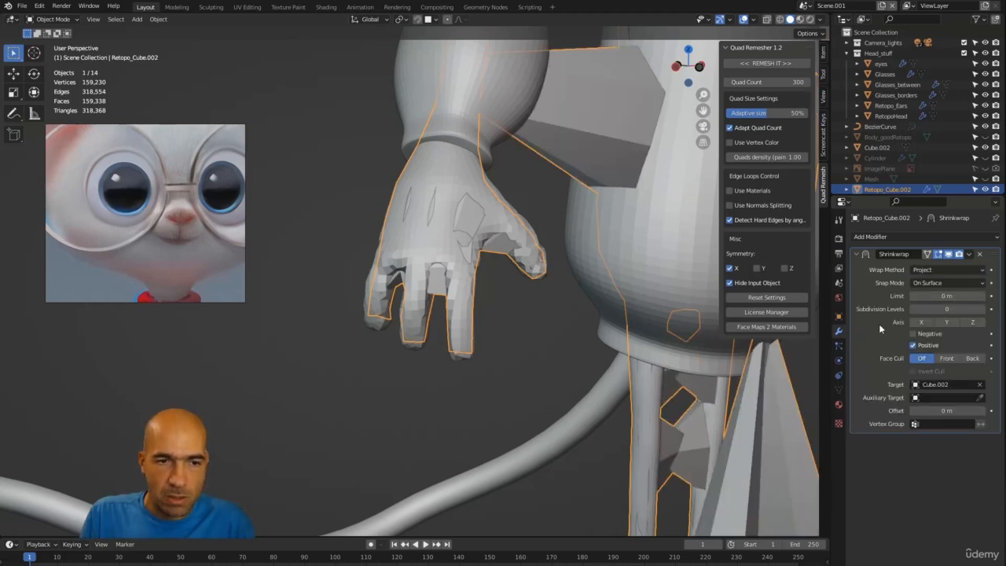
middle_drag(691, 338, 534, 293)
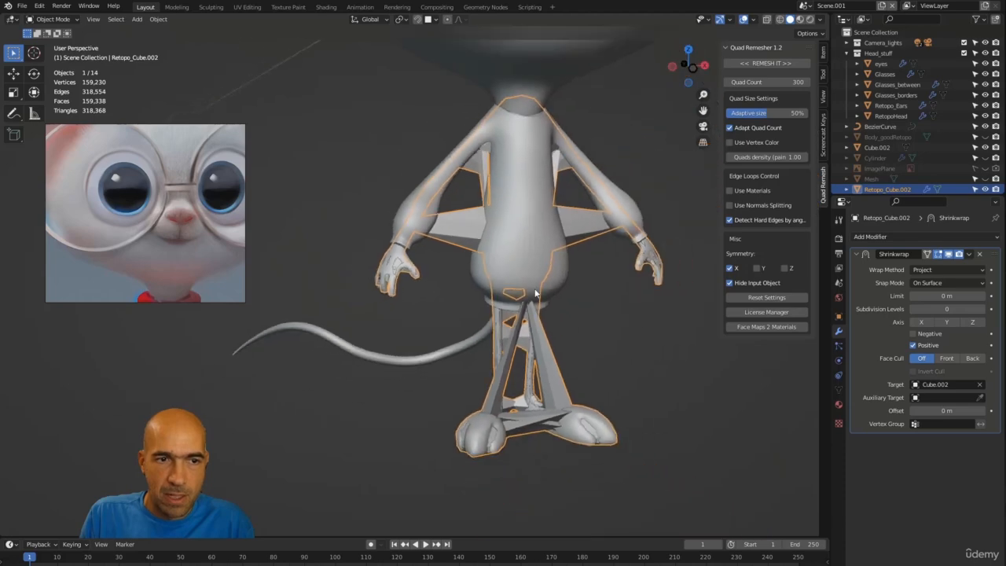
Step: Enable the Shrinkwrap modifier's Negative projection direction on the remeshed body
click(913, 334)
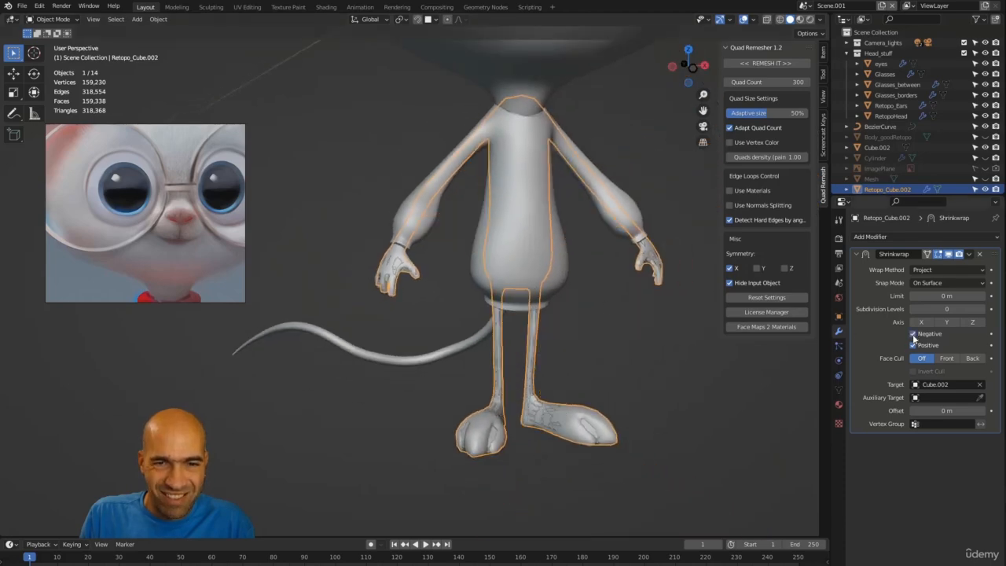
middle_drag(496, 310, 530, 313)
scroll(429, 245, up, 6)
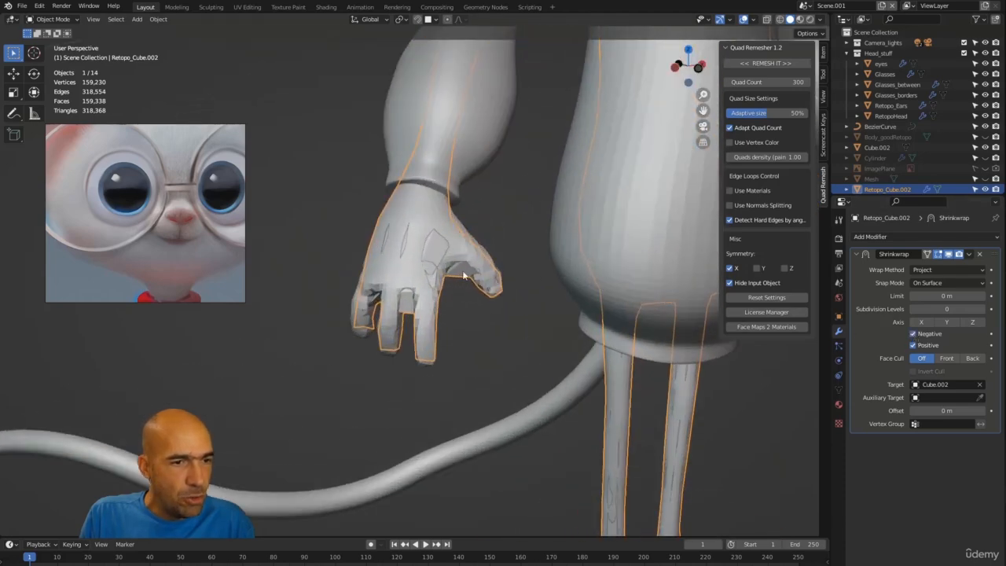
Step: Inspect the shrinkwrapped body's hands in and out of local view
middle_drag(444, 298, 394, 300)
key(slash)
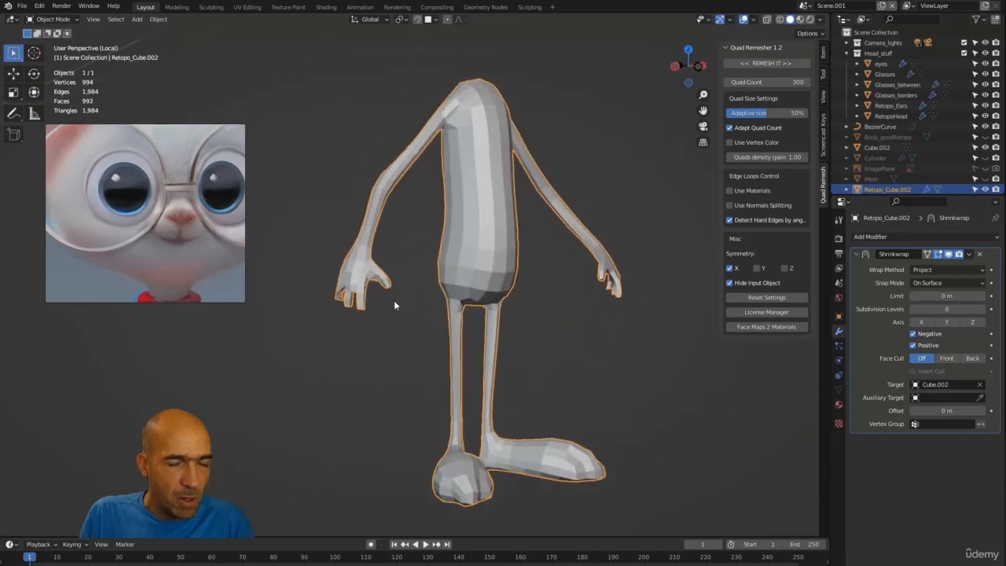
scroll(394, 301, up, 5)
middle_drag(390, 223, 477, 311)
key(KP_Divide)
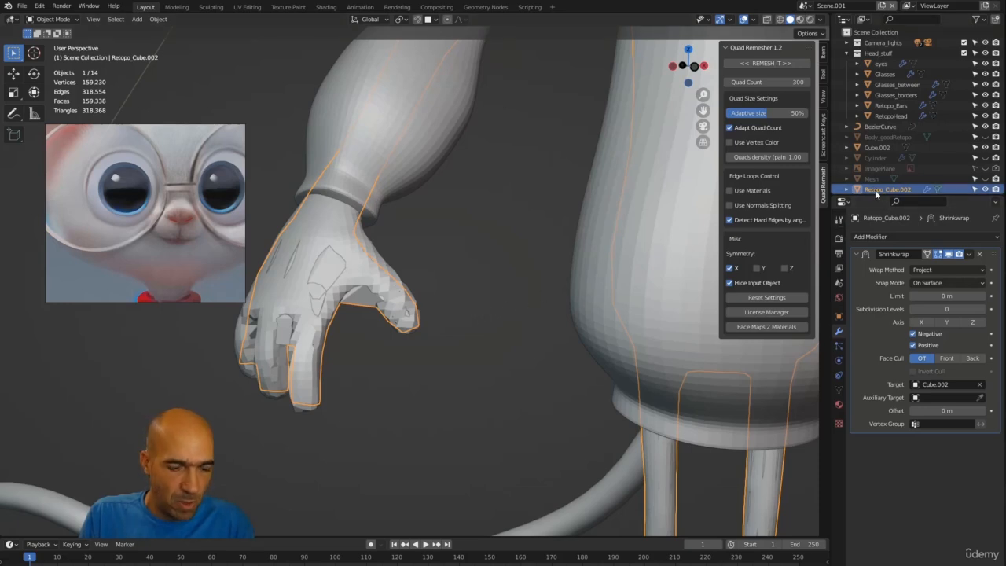
Step: Delete the shrinkwrapped remesh and remesh the original body Cube.002 again with a Quad Count of 1306
key(x)
click(325, 273)
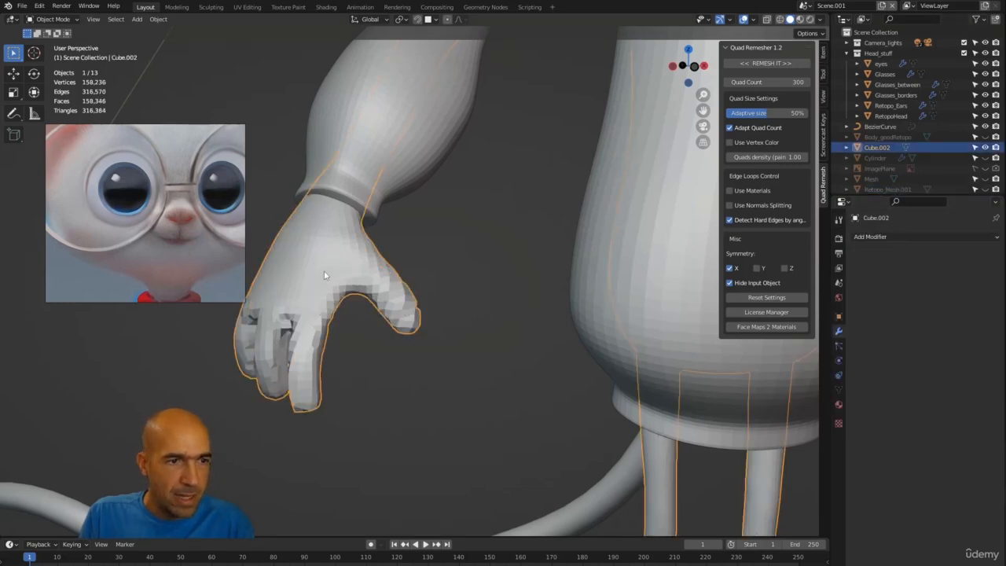
scroll(478, 352, down, 4)
drag(740, 82, 766, 81)
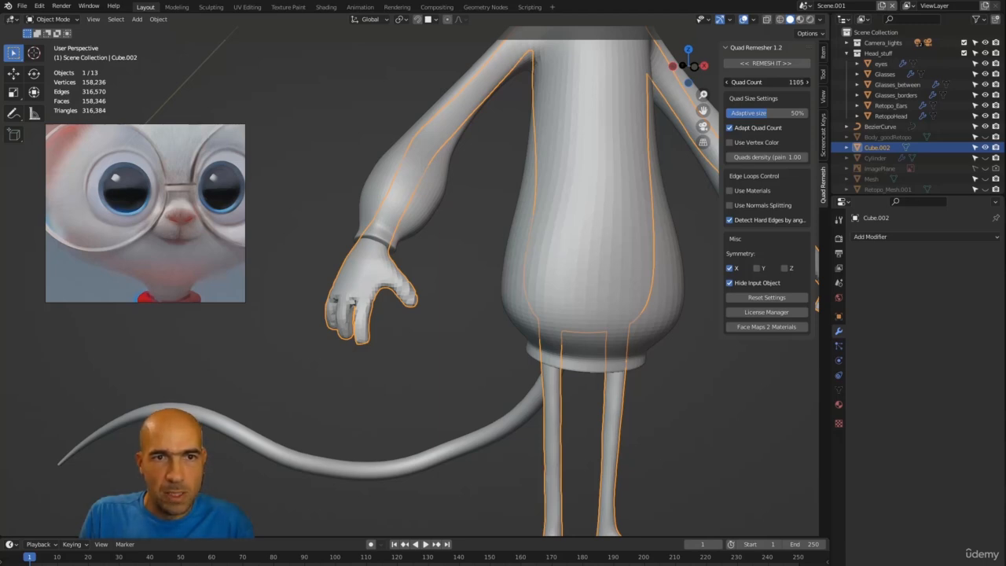
drag(766, 81, 774, 82)
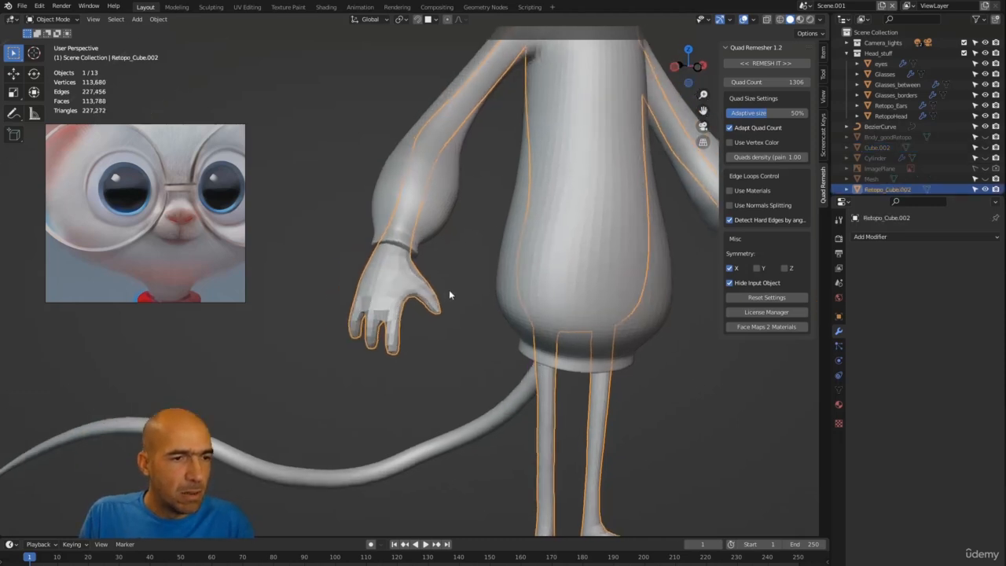
Step: Inspect the new remeshed body around the arms, hands, legs and tail
scroll(388, 316, up, 4)
mouse_move(503, 381)
middle_down()
mouse_move(438, 389)
mouse_move(508, 370)
mouse_move(490, 388)
middle_up()
scroll(440, 424, down, 4)
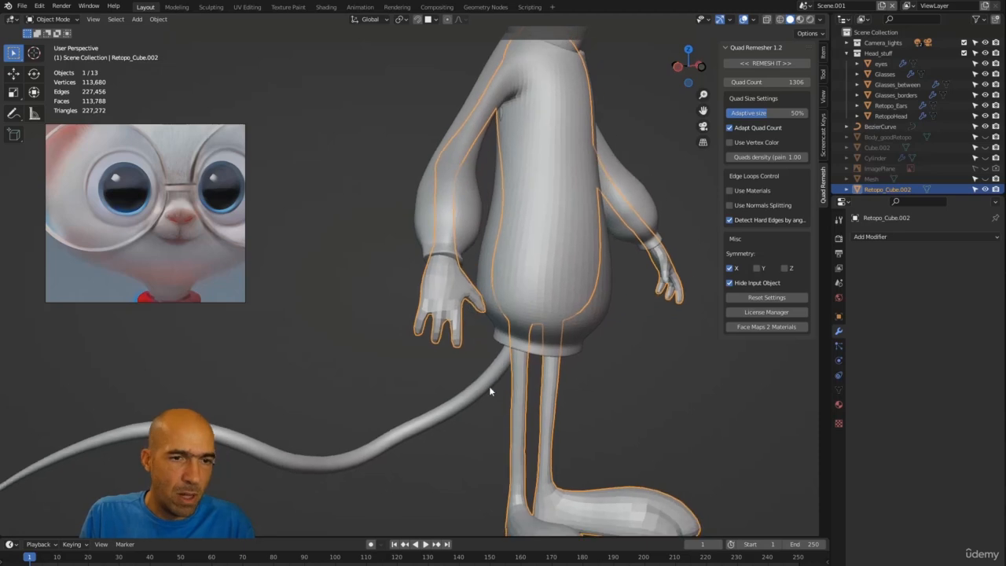
scroll(473, 349, up, 3)
middle_drag(472, 348, 422, 352)
scroll(419, 440, down, 3)
middle_drag(418, 459, 416, 446)
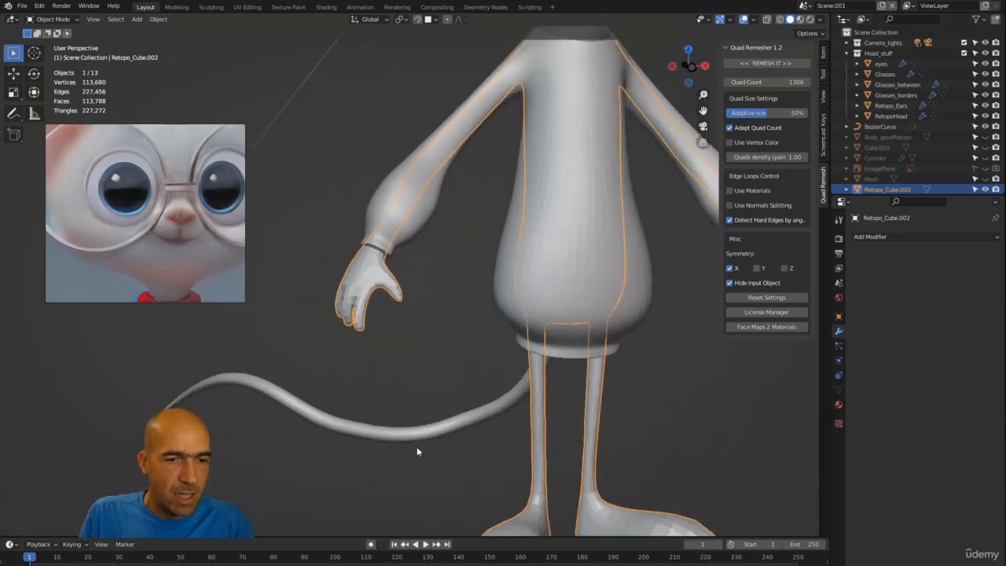
scroll(418, 506, down, 2)
shift+middle_drag(481, 407, 549, 347)
Step: Turn on Wireframe in the object viewport display settings of Retopo_Cube.002
click(837, 317)
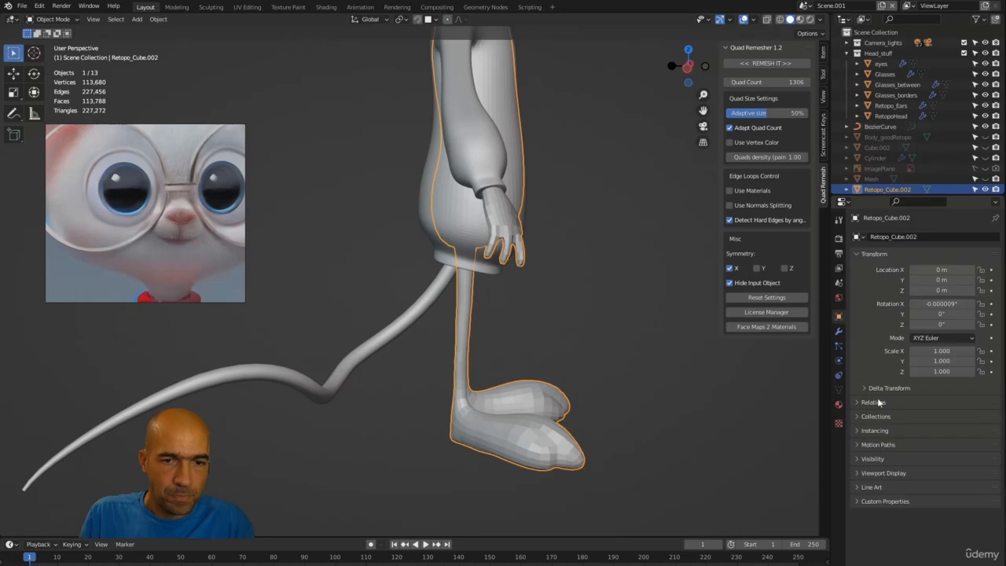
click(884, 472)
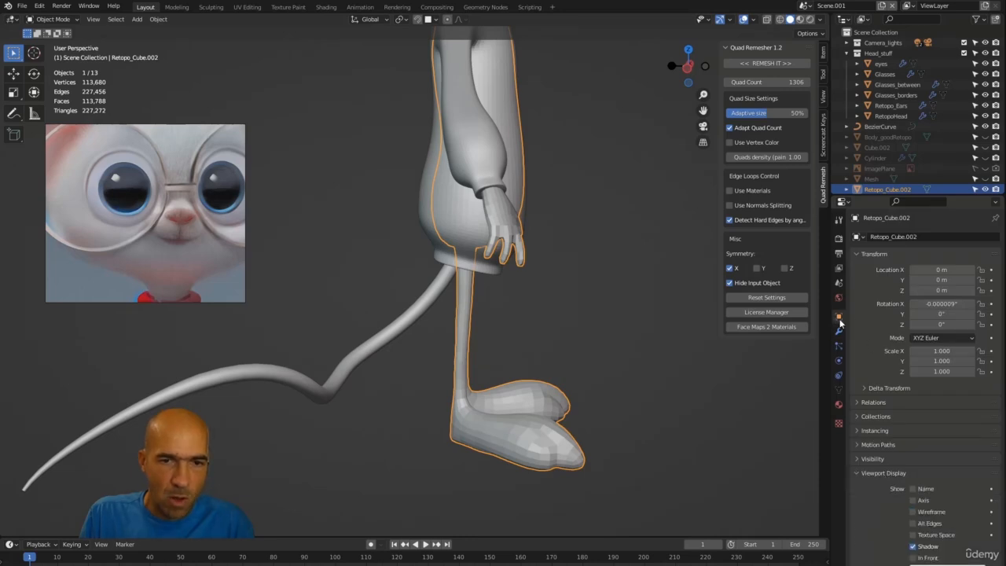
scroll(903, 440, down, 1)
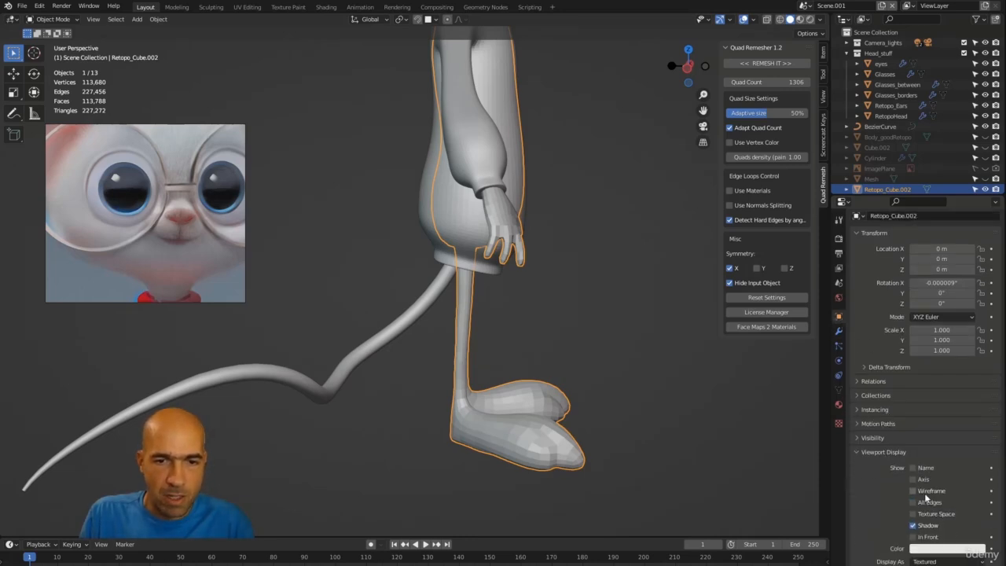
click(925, 493)
Step: Isolate the retopologized body in local view and examine its quad topology
middle_drag(635, 401, 539, 391)
scroll(518, 337, up, 2)
click(518, 334)
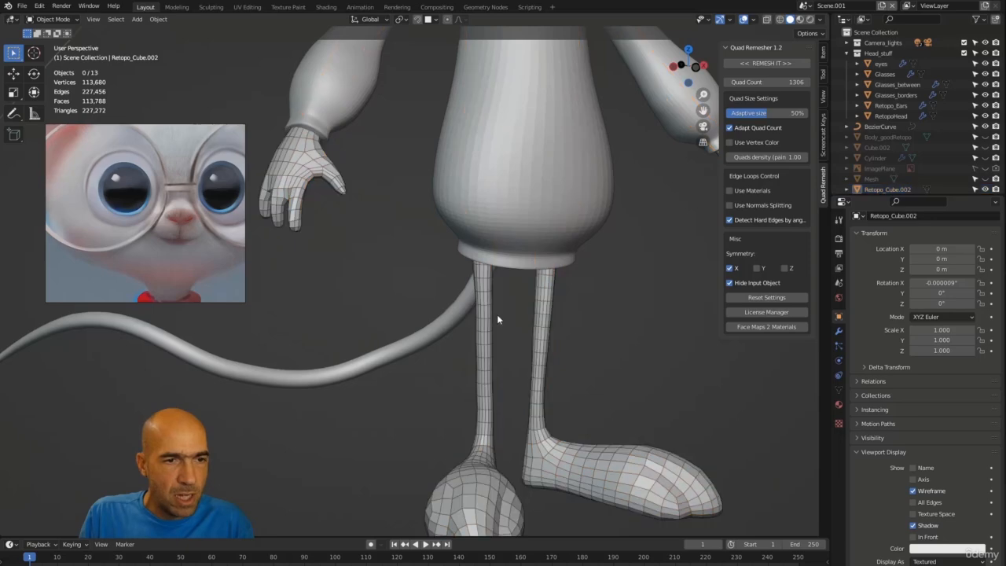
middle_drag(497, 319, 456, 380)
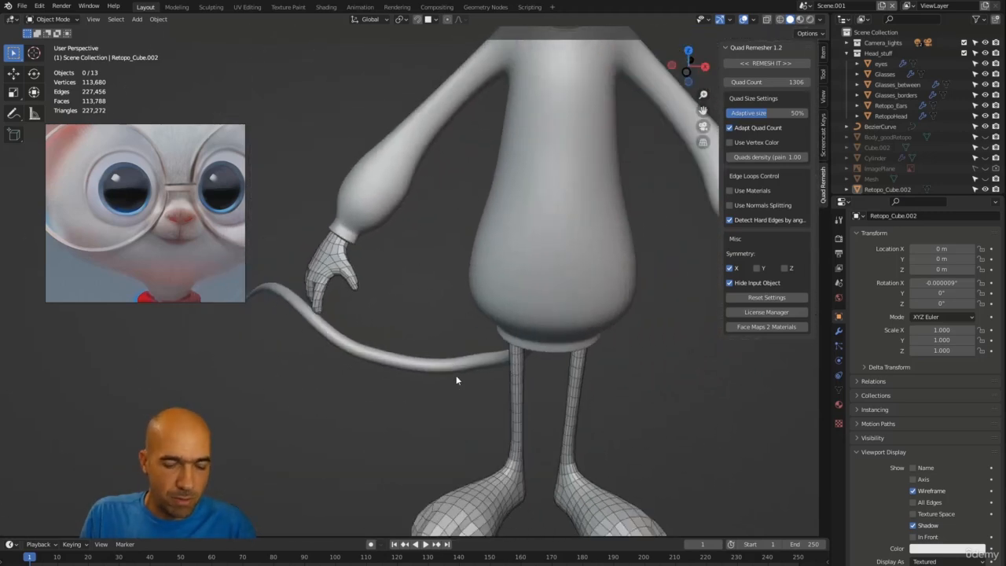
middle_drag(448, 289, 447, 282)
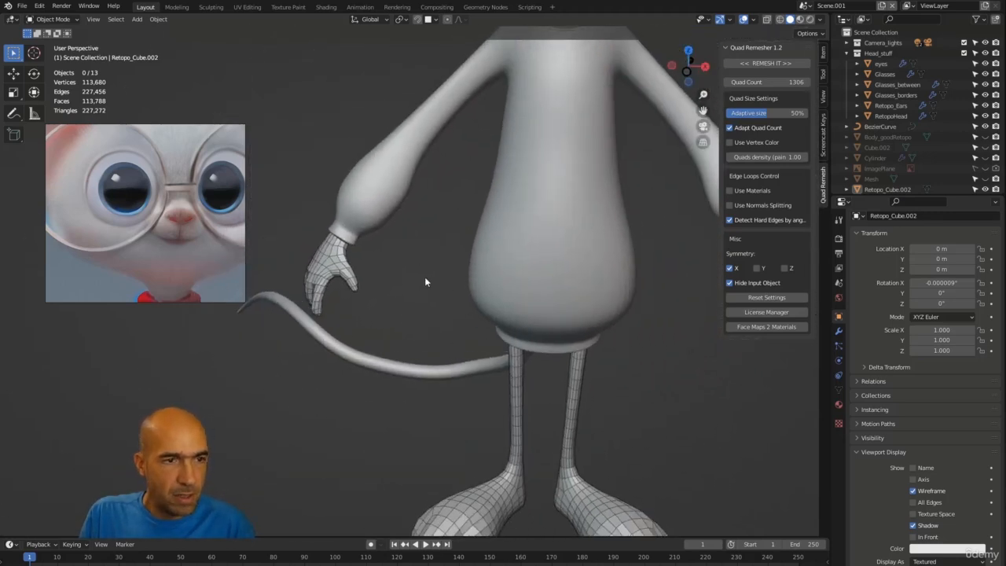
click(333, 279)
key(KP_Divide)
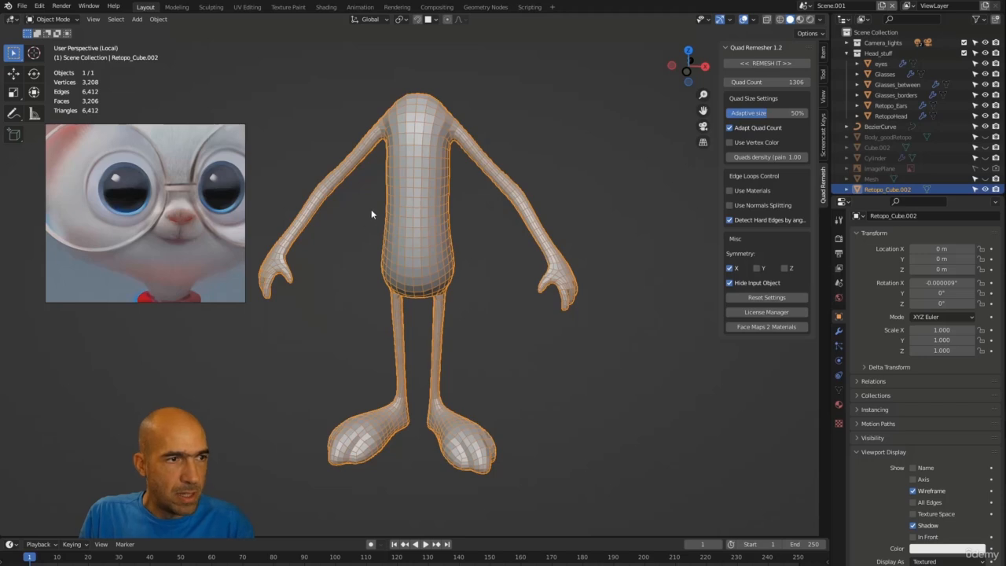
middle_drag(371, 210, 524, 267)
scroll(419, 177, up, 3)
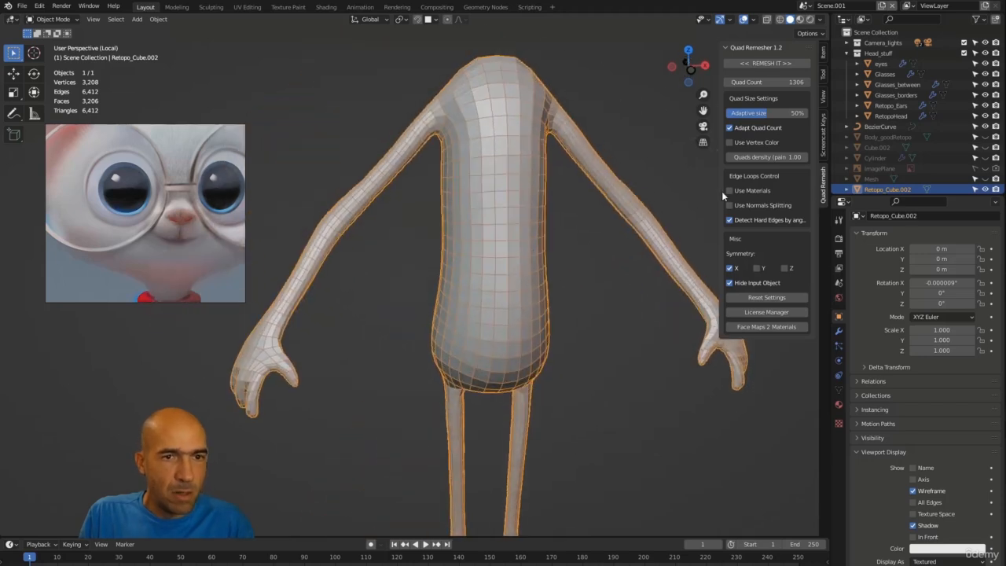
click(825, 151)
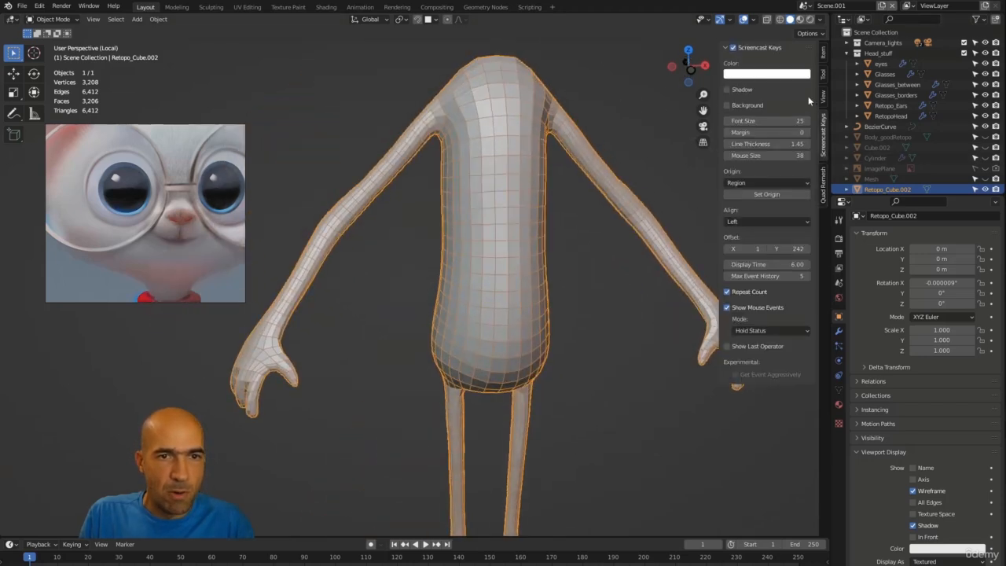
click(734, 48)
click(732, 48)
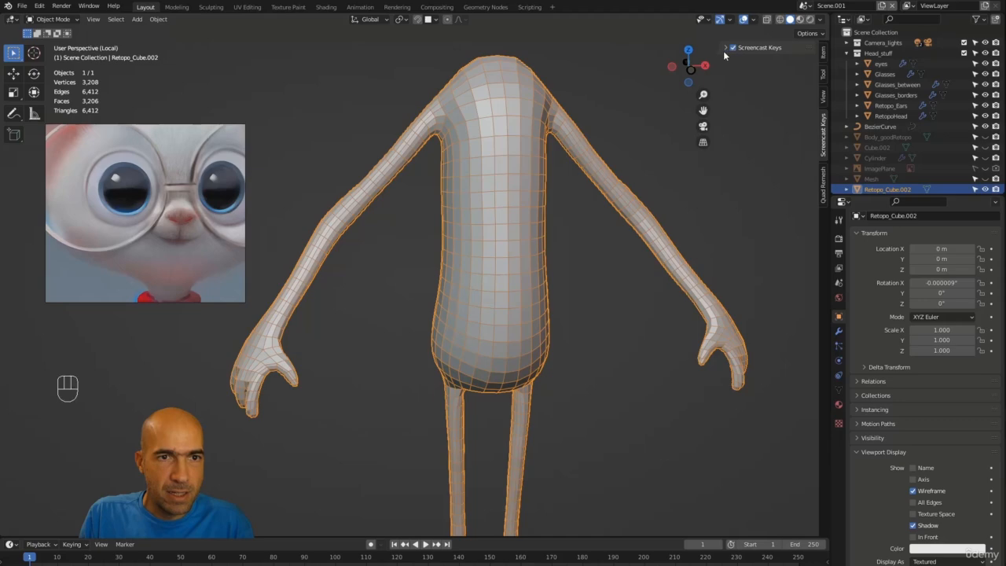
click(723, 49)
Step: Examine the retopologized body's edge flow from several angles
alt+middle_drag(619, 118, 544, 277)
alt+middle_drag(544, 277, 533, 257)
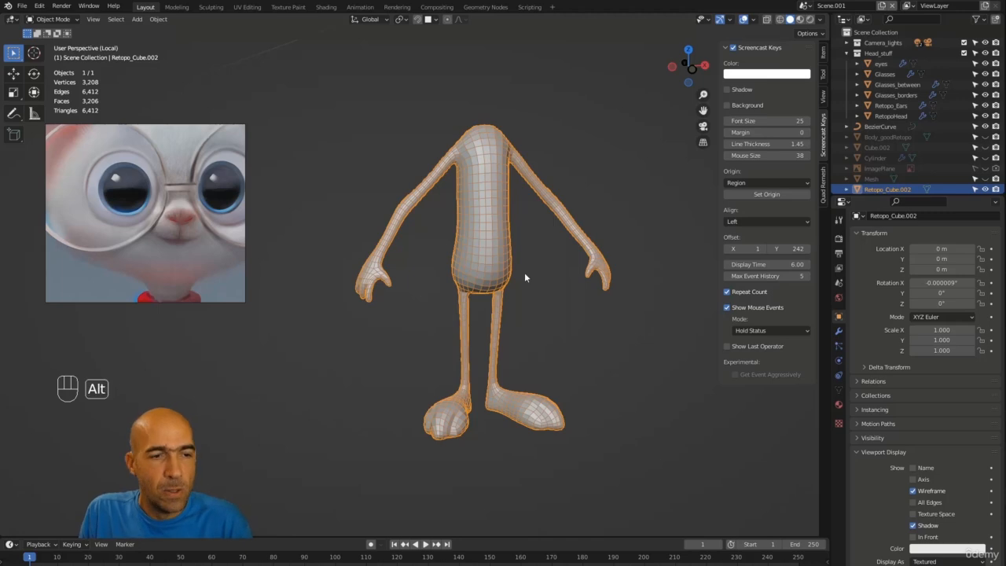
alt+drag(524, 272, 649, 288)
alt+middle_drag(592, 286, 556, 325)
alt+drag(557, 328, 602, 326)
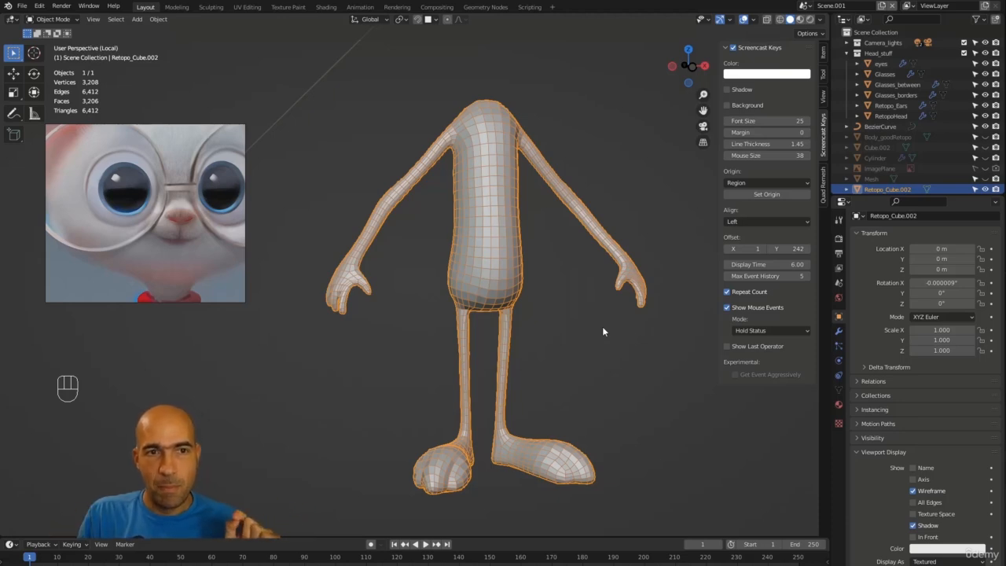
click(823, 184)
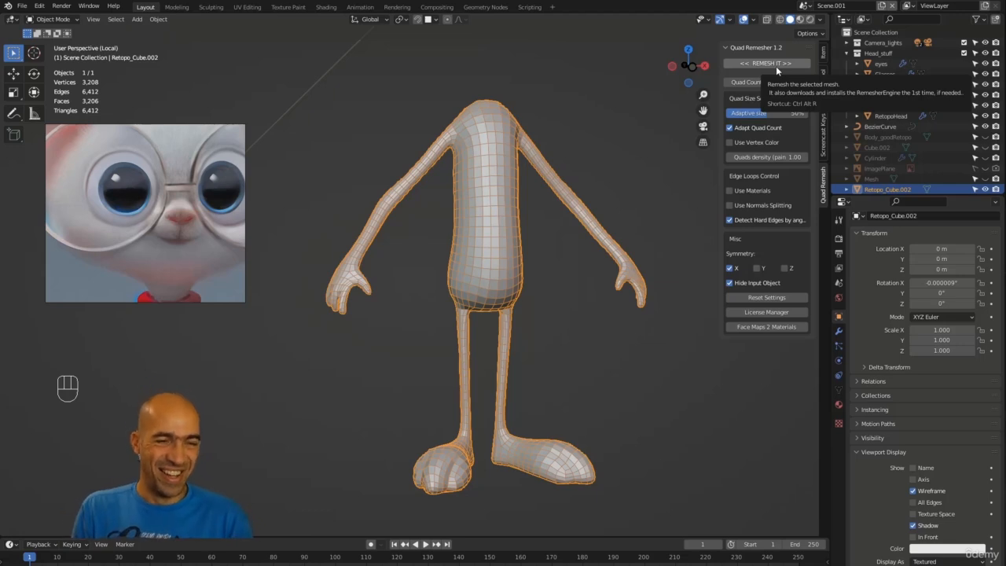
alt+drag(628, 370, 602, 370)
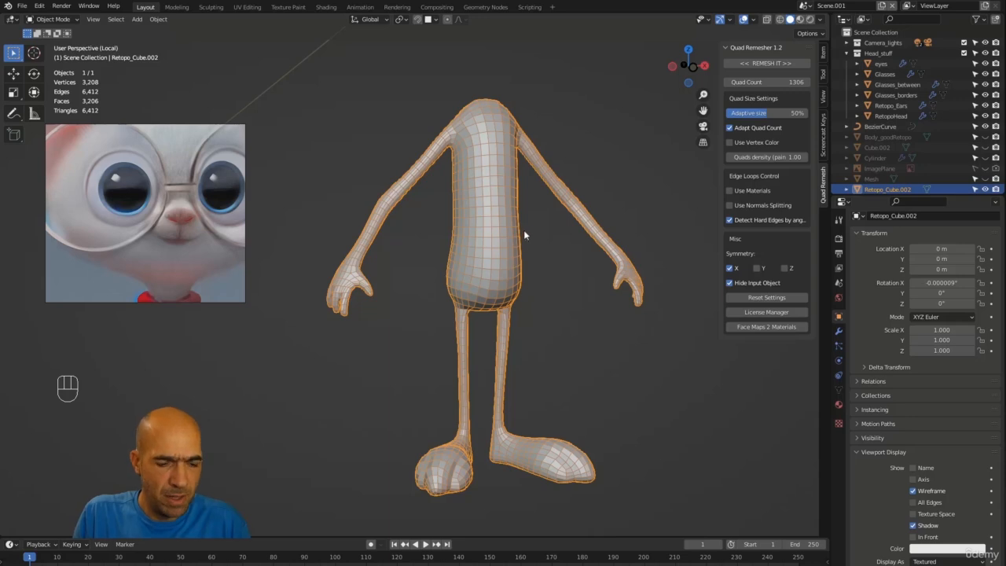
Step: Delete the retopologized body, leave local view and unhide the original body Cube.002
key(x)
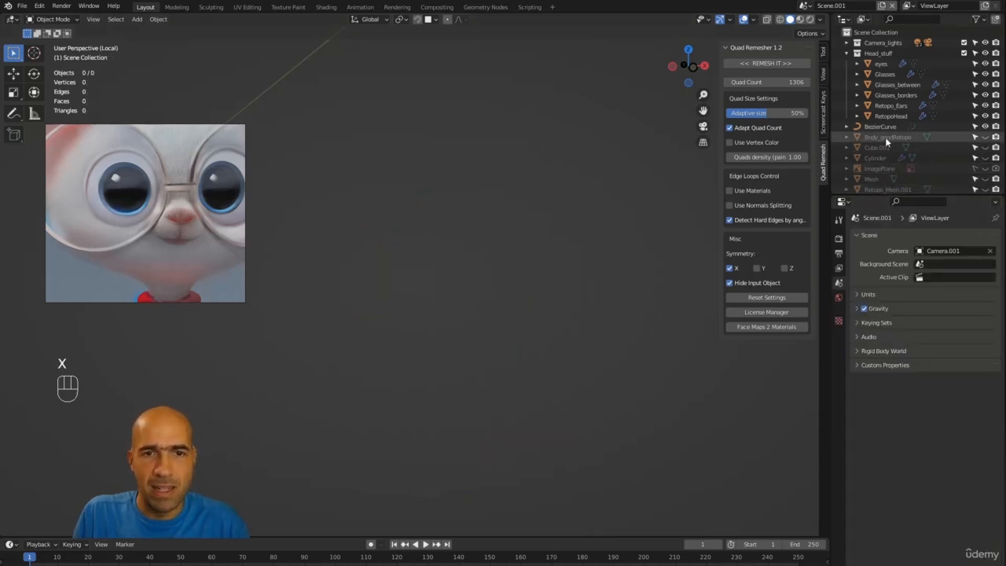
key(KP_Divide)
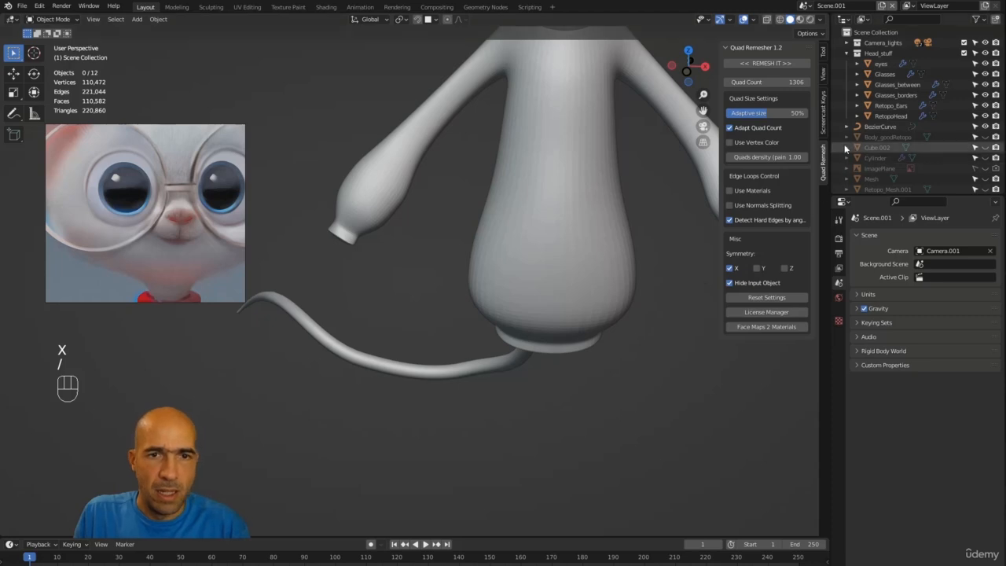
click(984, 138)
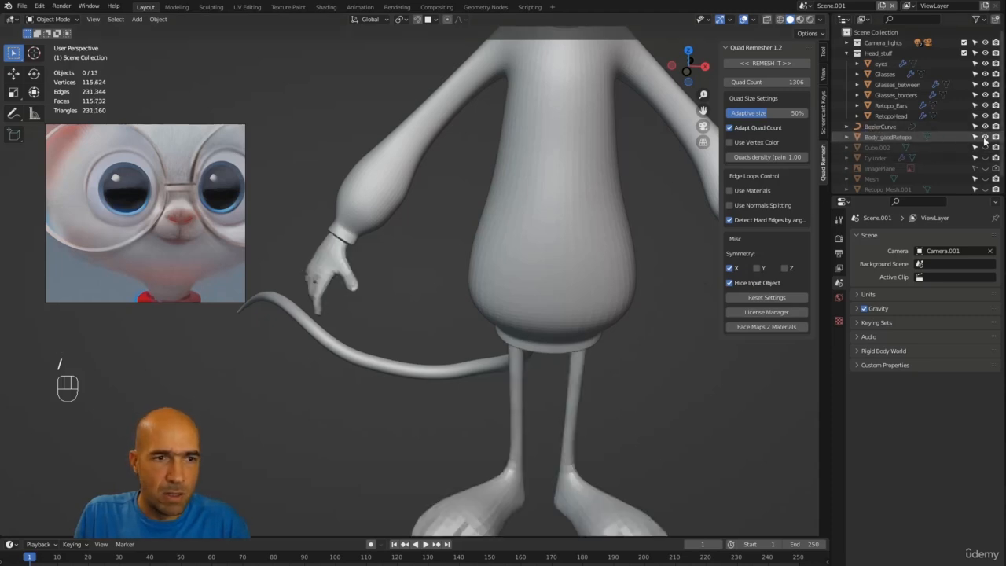
alt+middle_drag(604, 264, 633, 273)
click(984, 138)
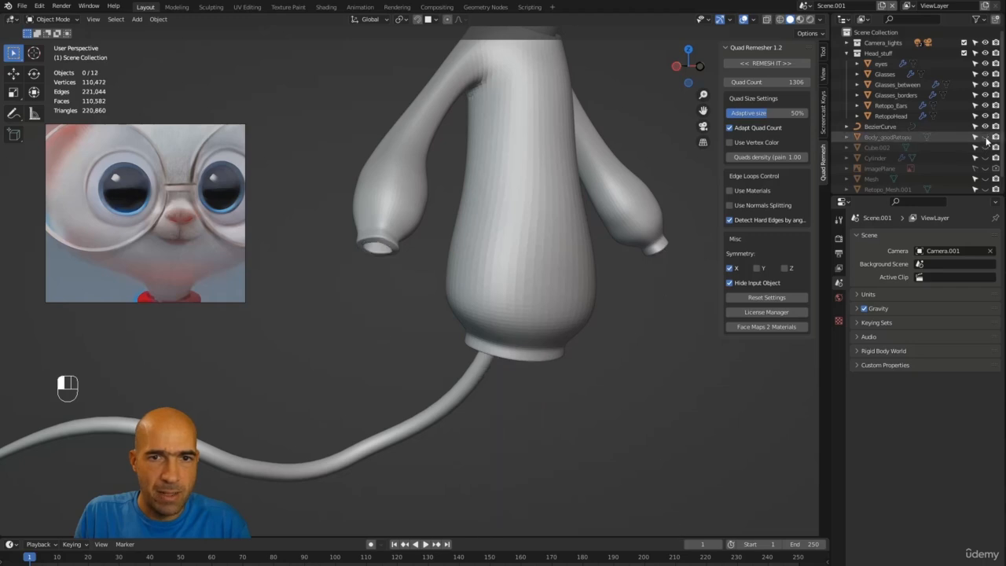
click(984, 148)
Step: Examine the whole mouse character with its original body restored
alt+middle_drag(652, 271, 552, 284)
alt+drag(601, 283, 583, 281)
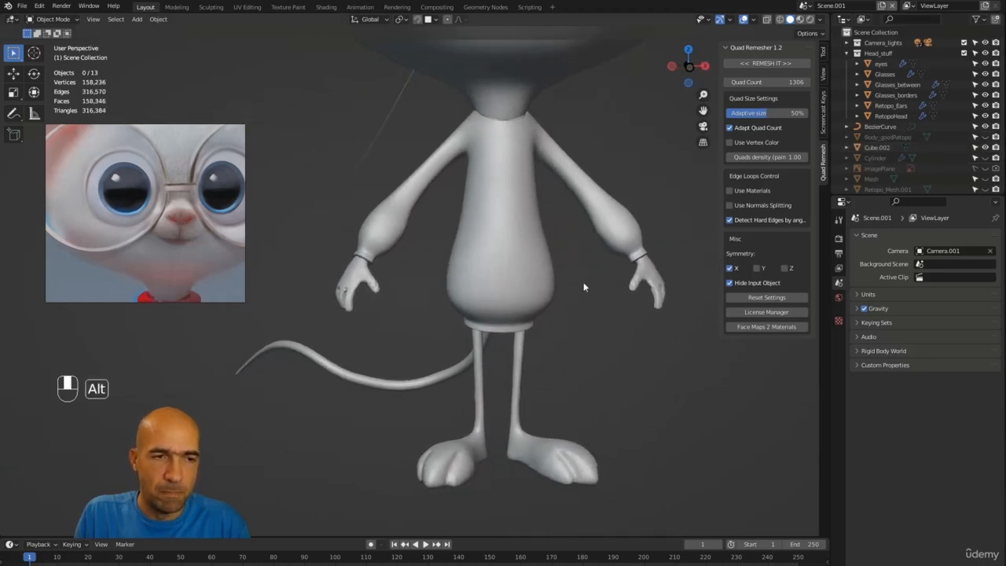
alt+right_drag(583, 281, 587, 376)
alt+middle_drag(589, 358, 598, 426)
alt+right_drag(598, 425, 589, 470)
alt+middle_drag(589, 472, 607, 445)
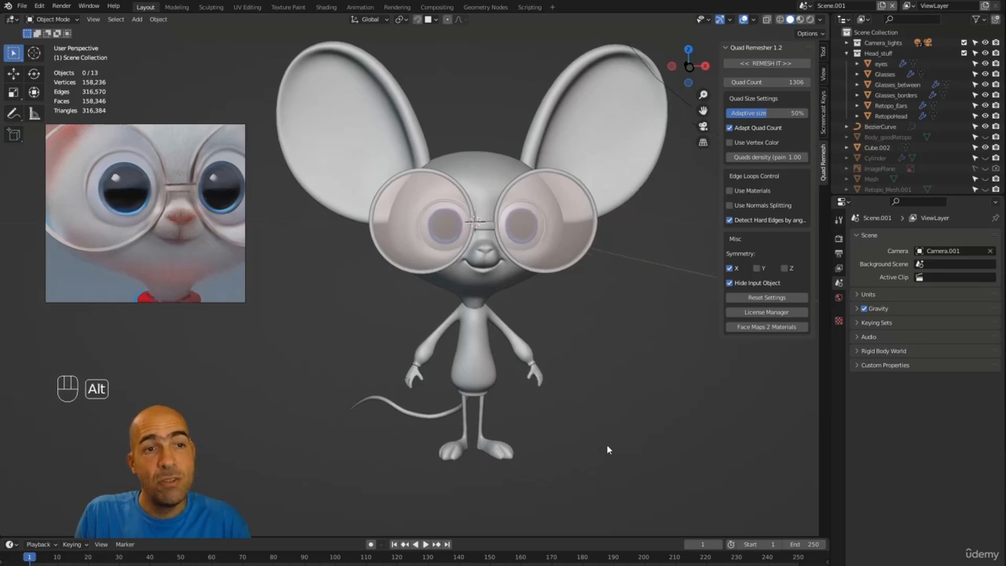